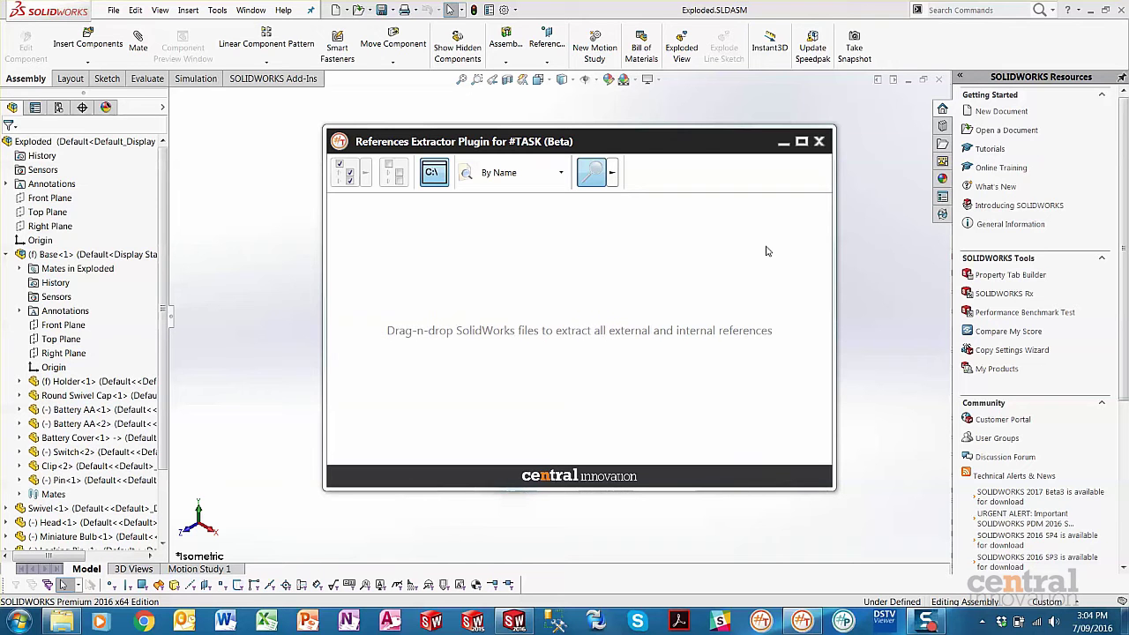
Close the References Extractor window and examine the Exploded_View folder and its Drawings subfolder in Windows Explorer.
key("alt+F4")
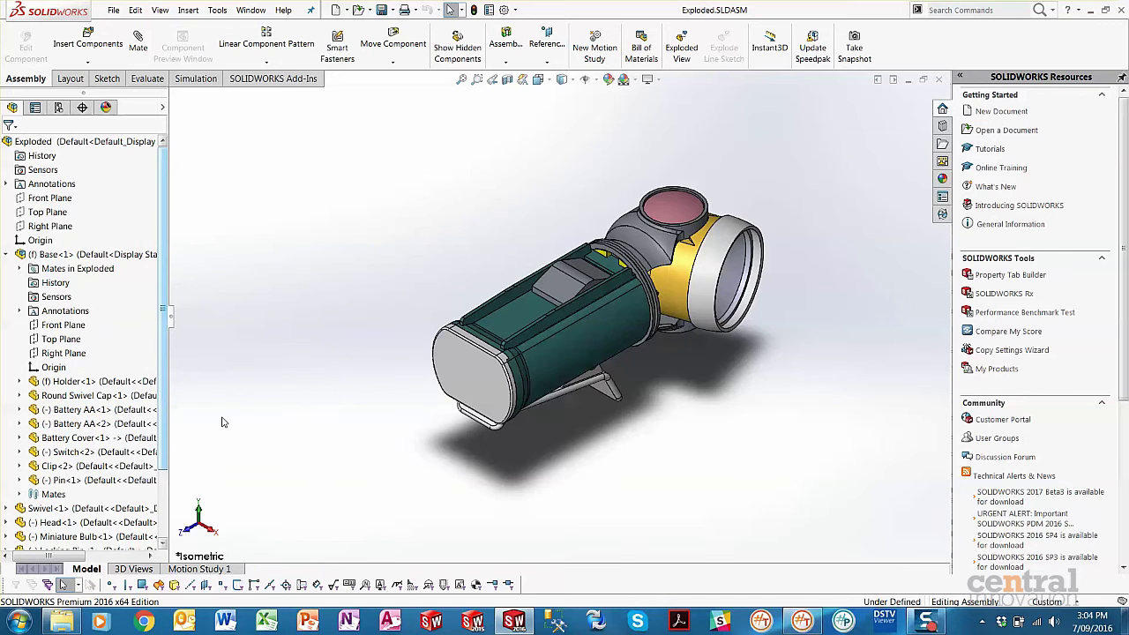
left_click(62, 622)
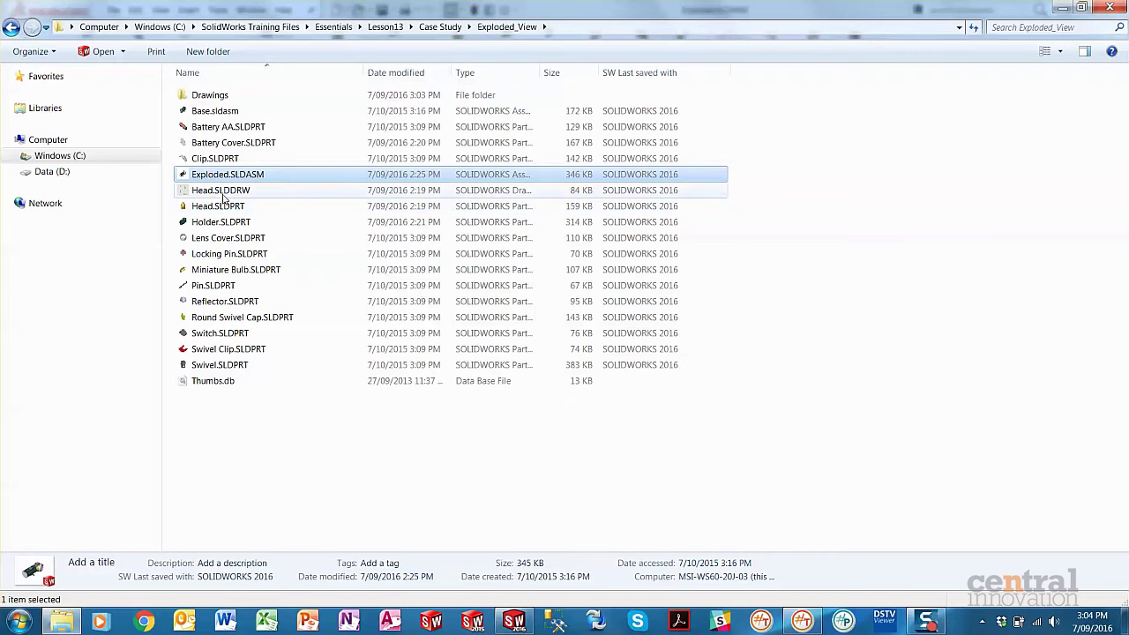
double_click(245, 98)
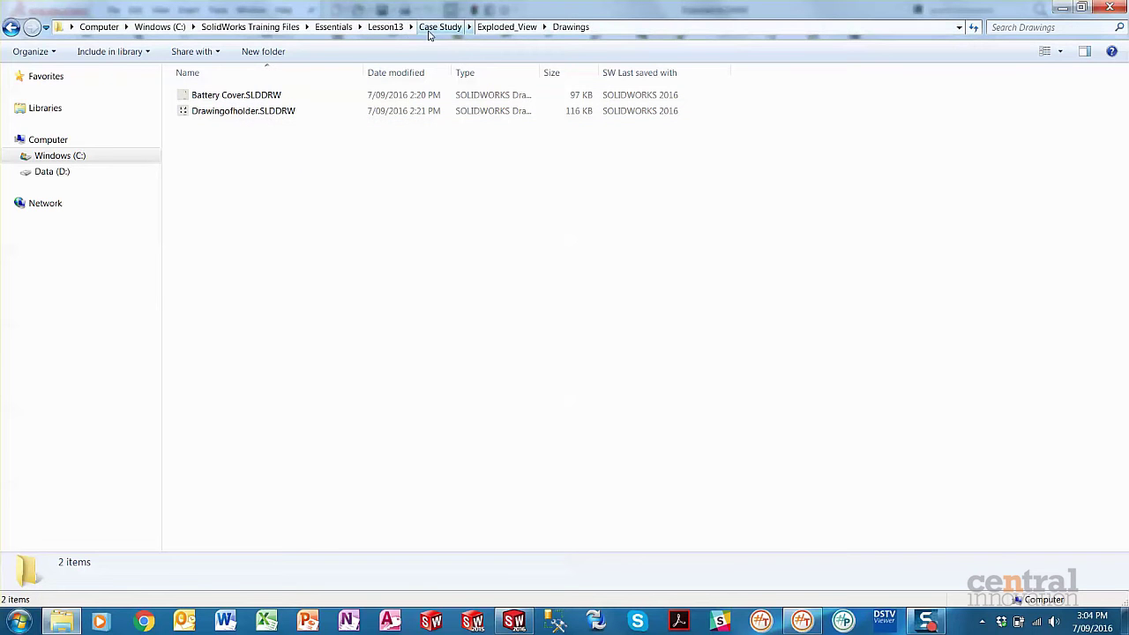
Switch to SOLIDWORKS, collapse the Base subassembly in the Exploded assembly, and open the Head component's associated drawing.
left_click(514, 621)
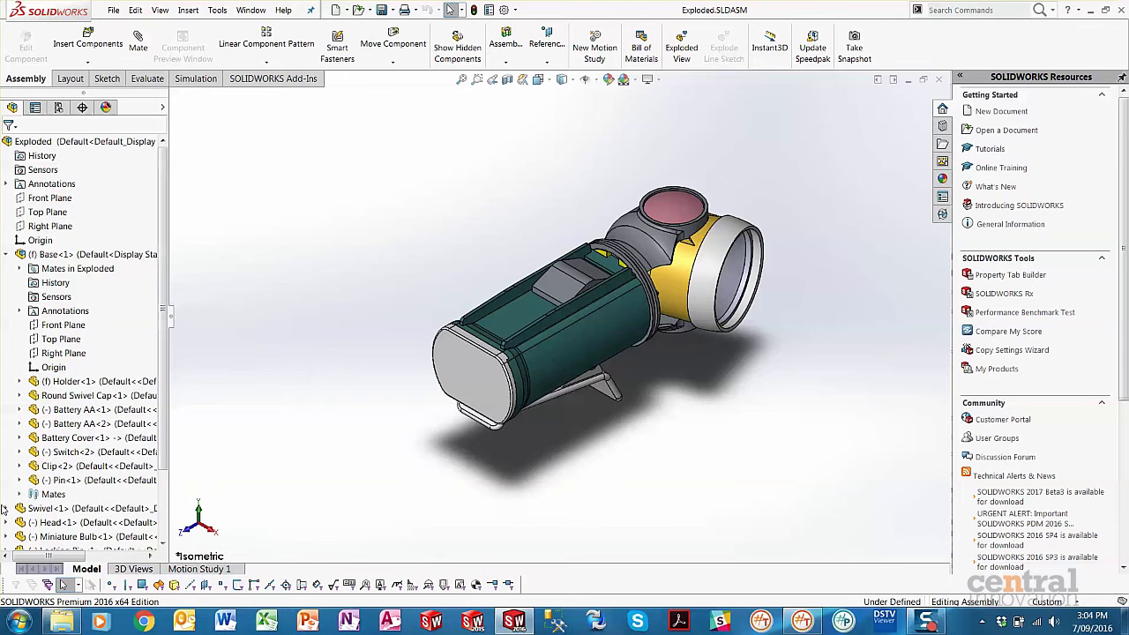
left_click(6, 254)
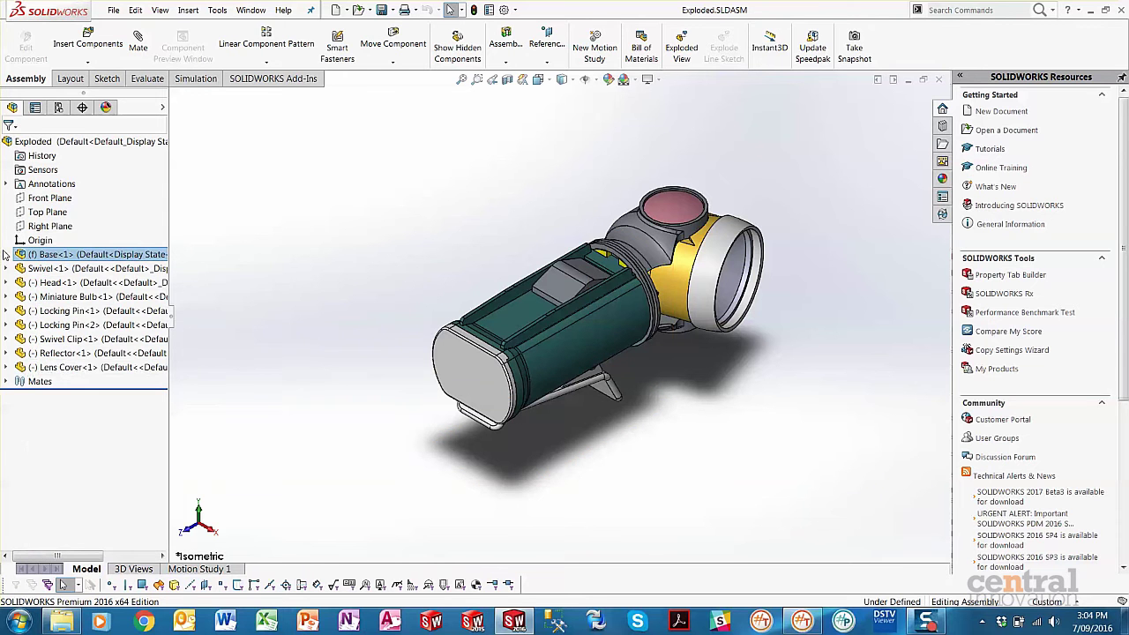
left_click(90, 284)
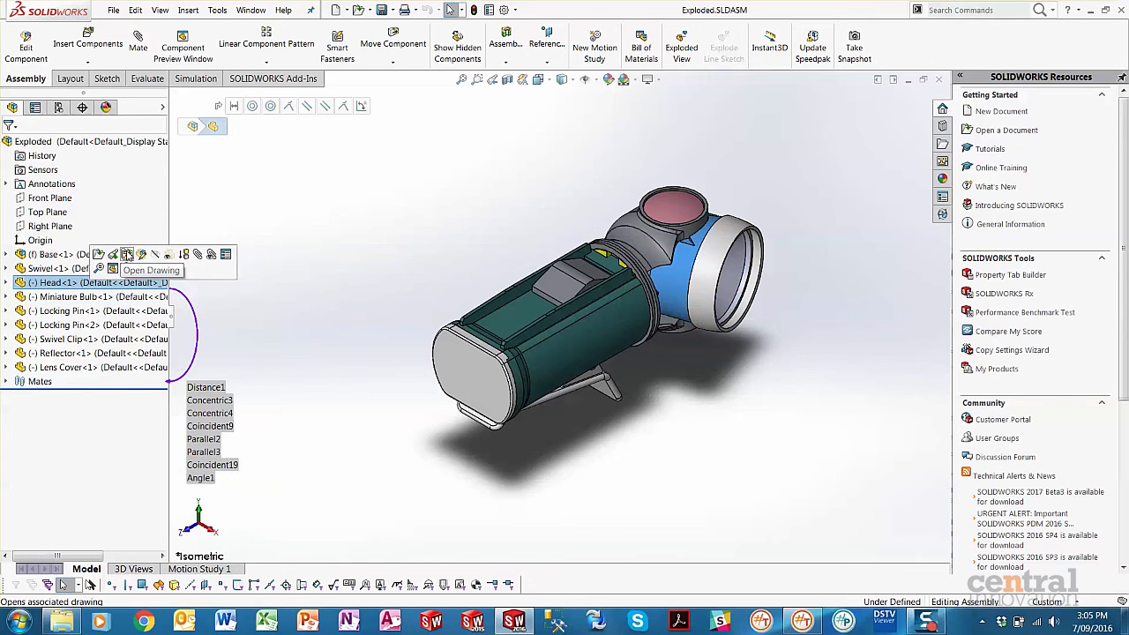
left_click(127, 255)
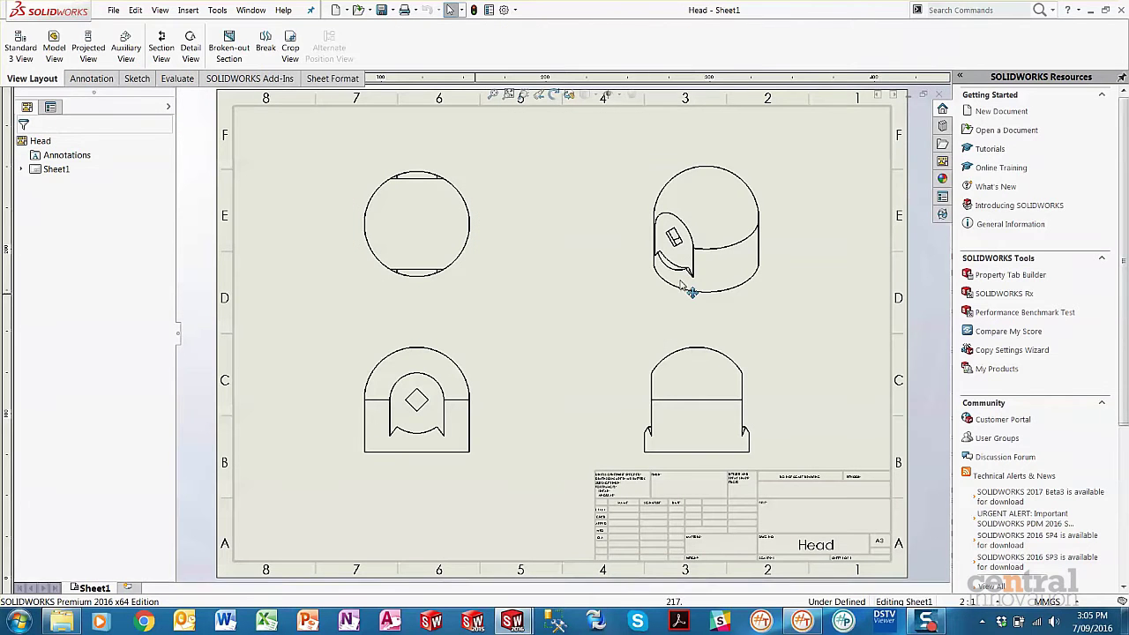
Switch to Windows Explorer and return from the Drawings subfolder to the Exploded_View folder to examine its files.
mouse_move(62, 623)
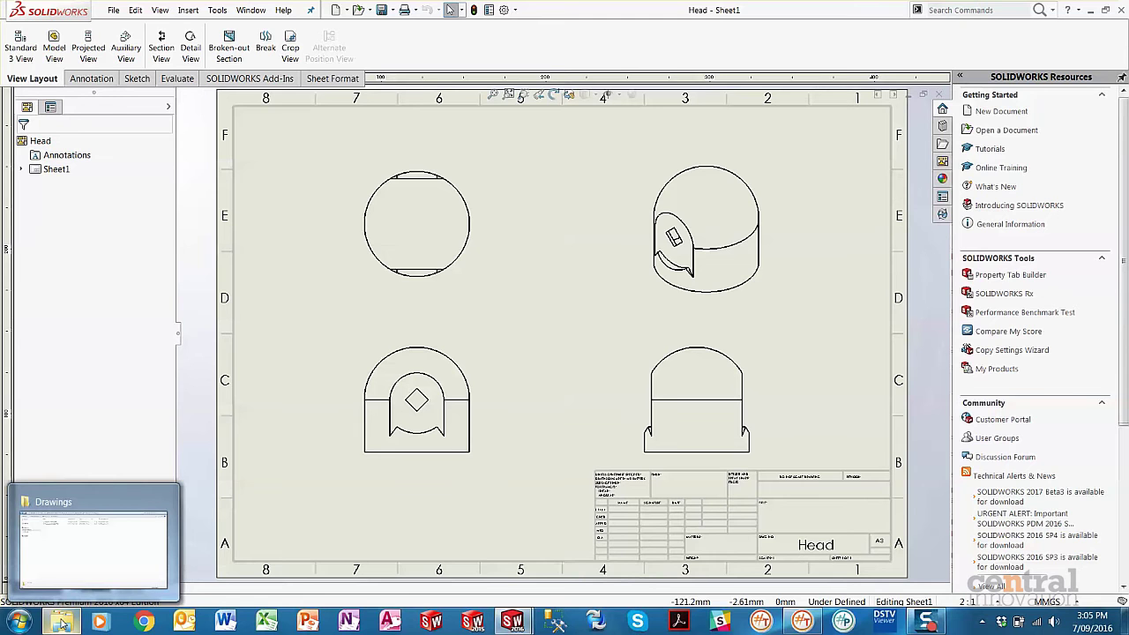
left_click(62, 624)
left_click(507, 27)
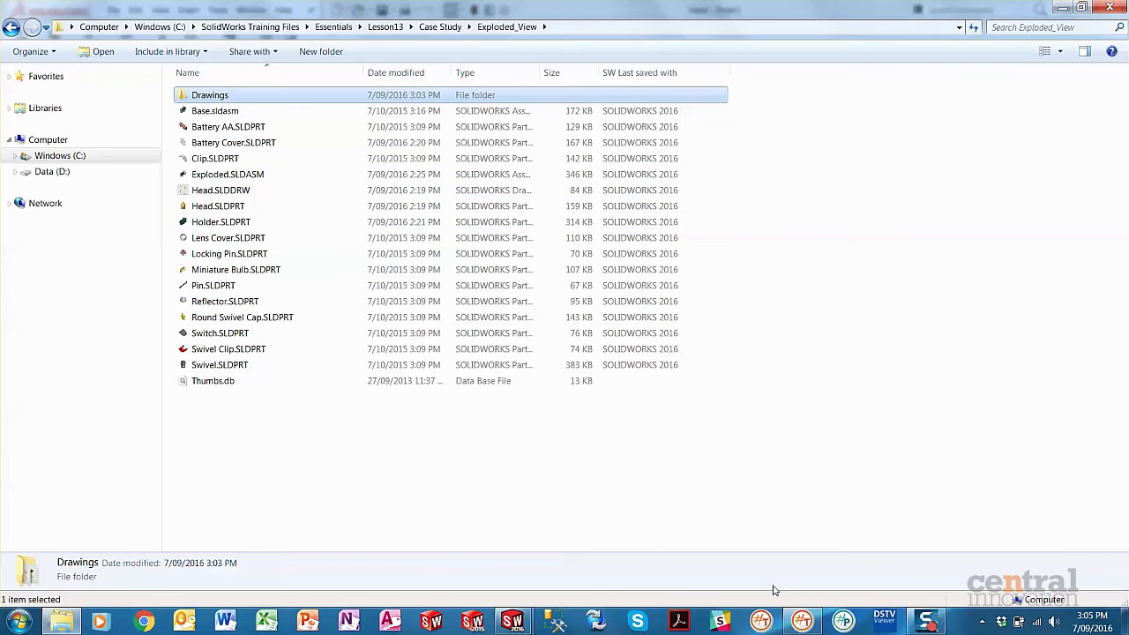
From the Exploded assembly in SOLIDWORKS, open the Battery Cover component's drawing, locating Battery Cover.SLDDRW in the Drawings folder, and close it.
left_click(512, 621)
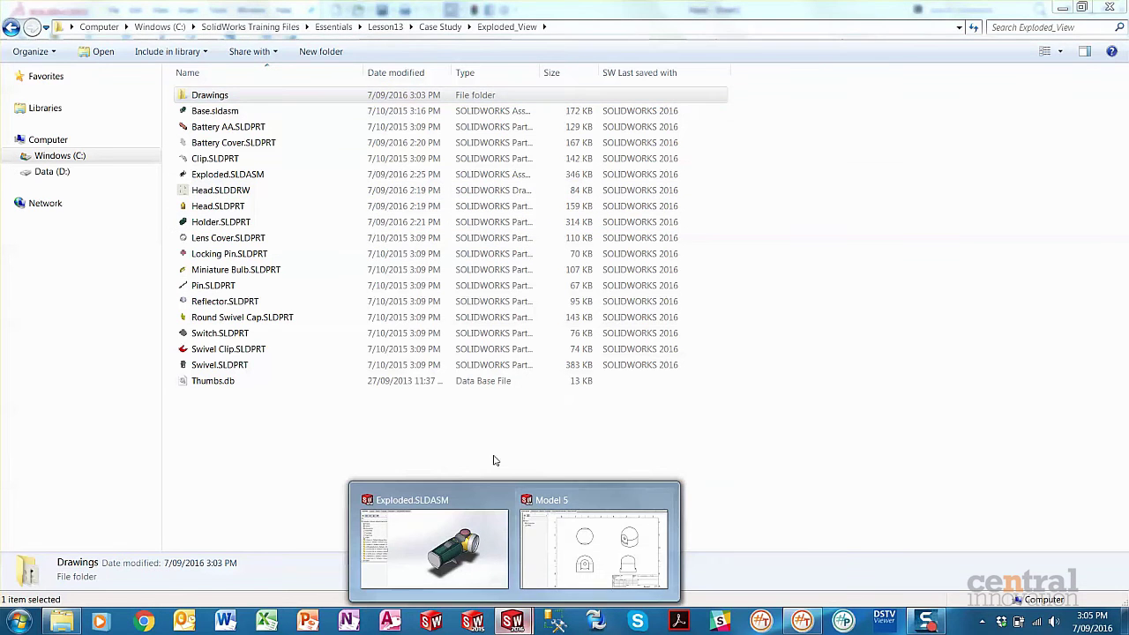
left_click(449, 540)
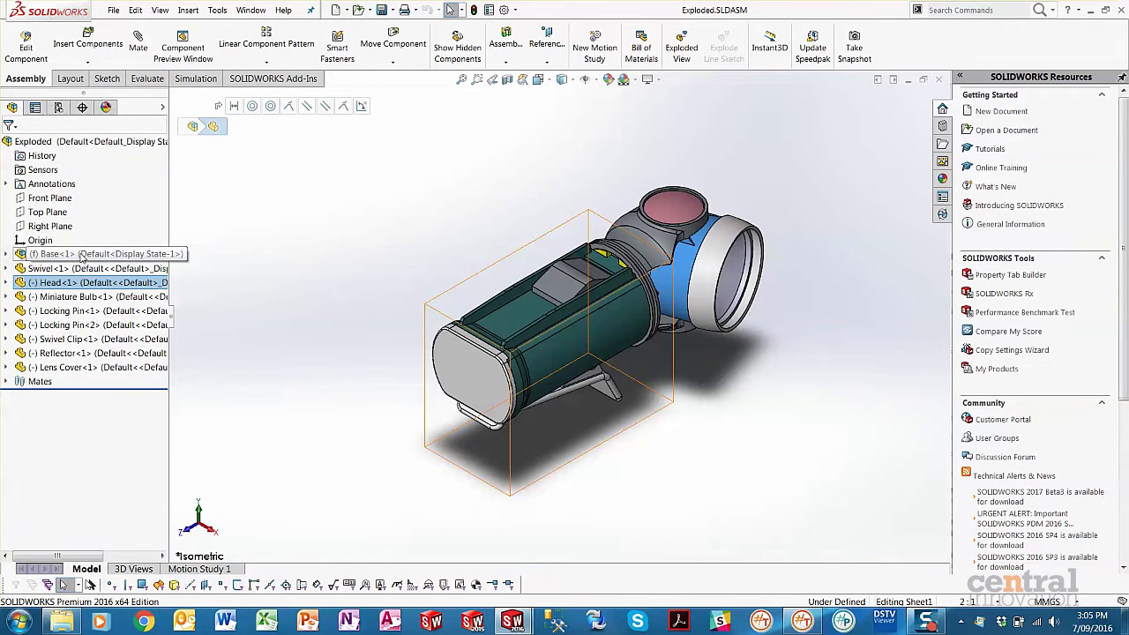
left_click(7, 255)
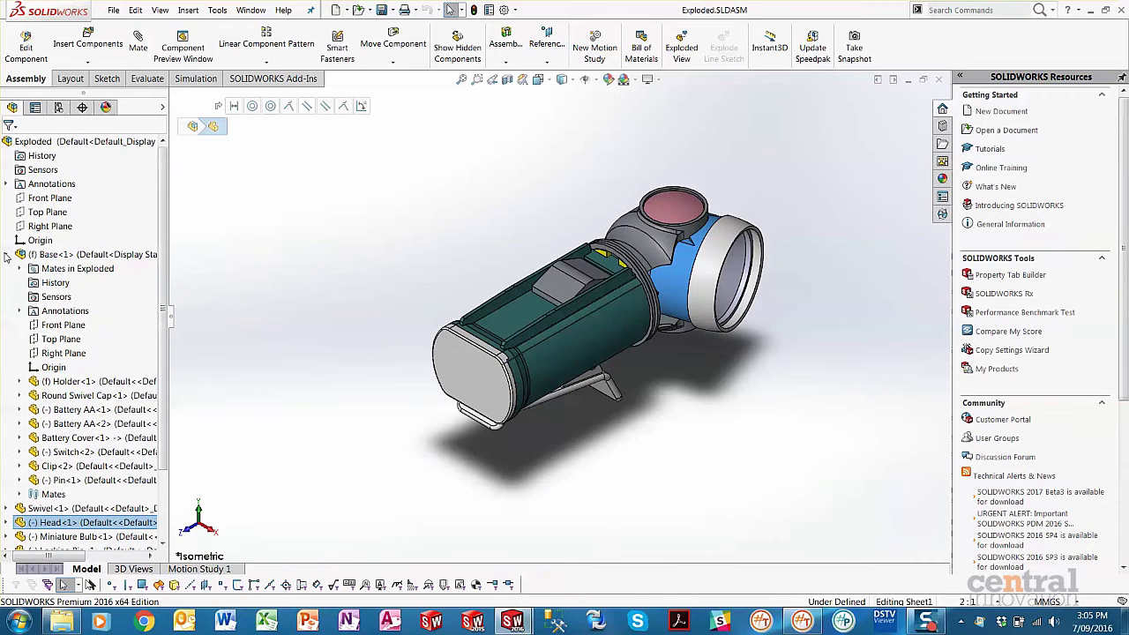
left_click(90, 439)
right_click(102, 440)
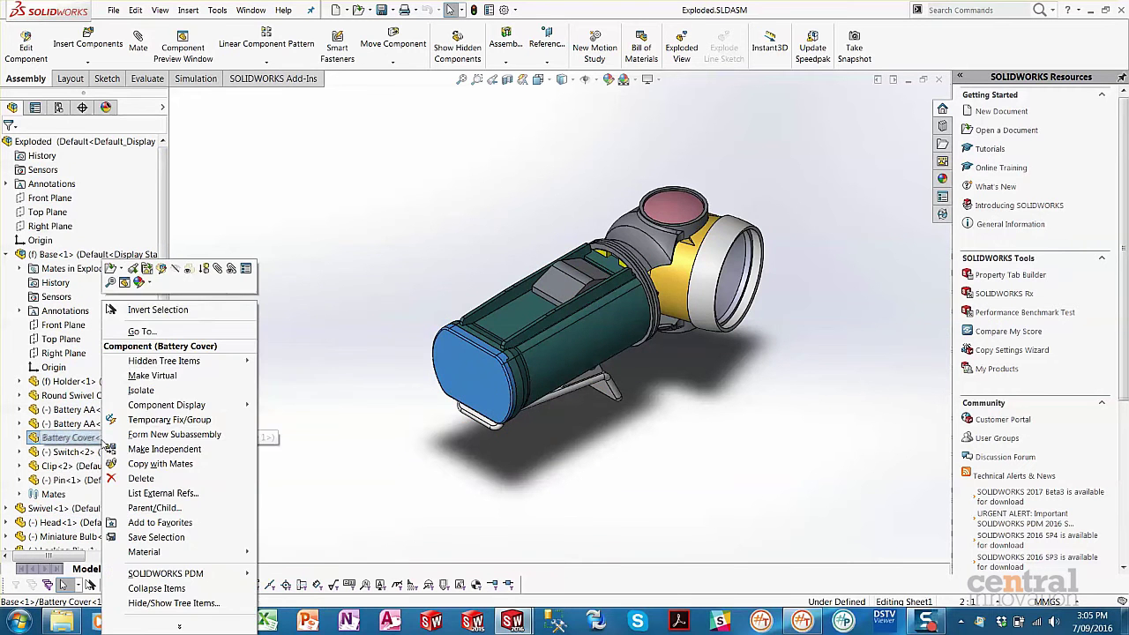
left_click(146, 269)
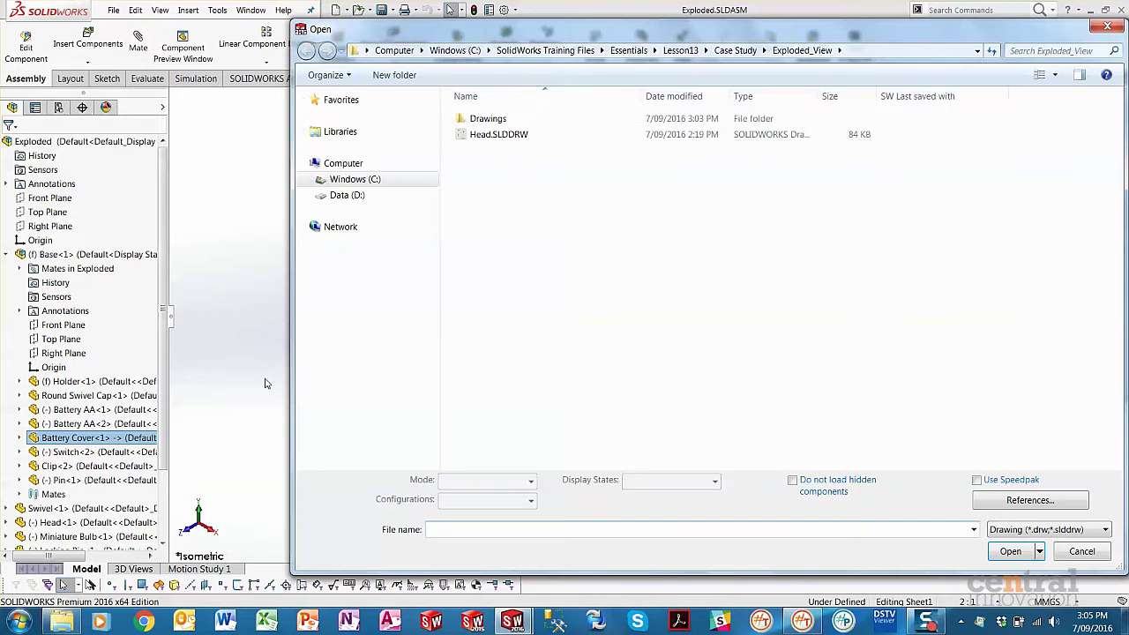
double_click(532, 118)
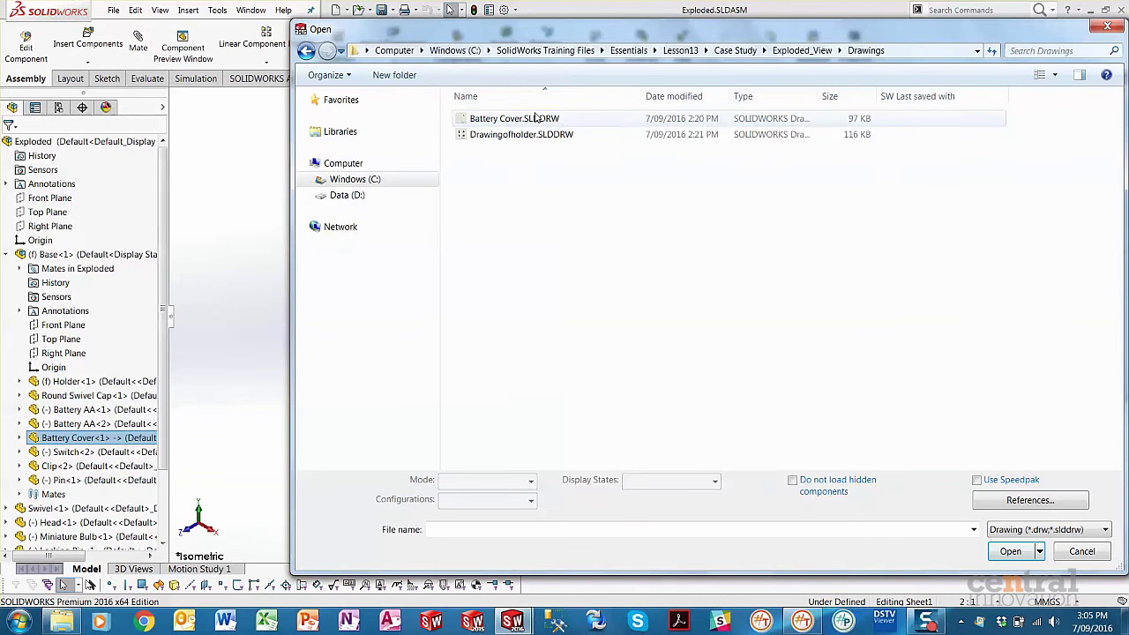
double_click(532, 124)
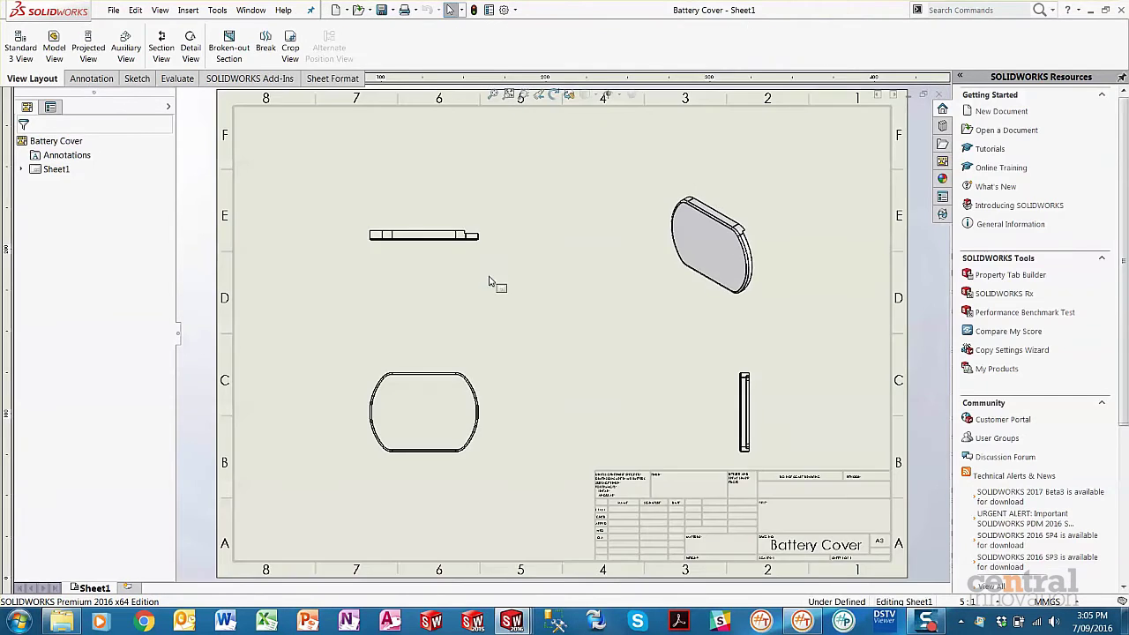
left_click(941, 95)
Reopen the Battery Cover's associated drawing directly from the assembly, close it and clear the selection.
right_click(75, 441)
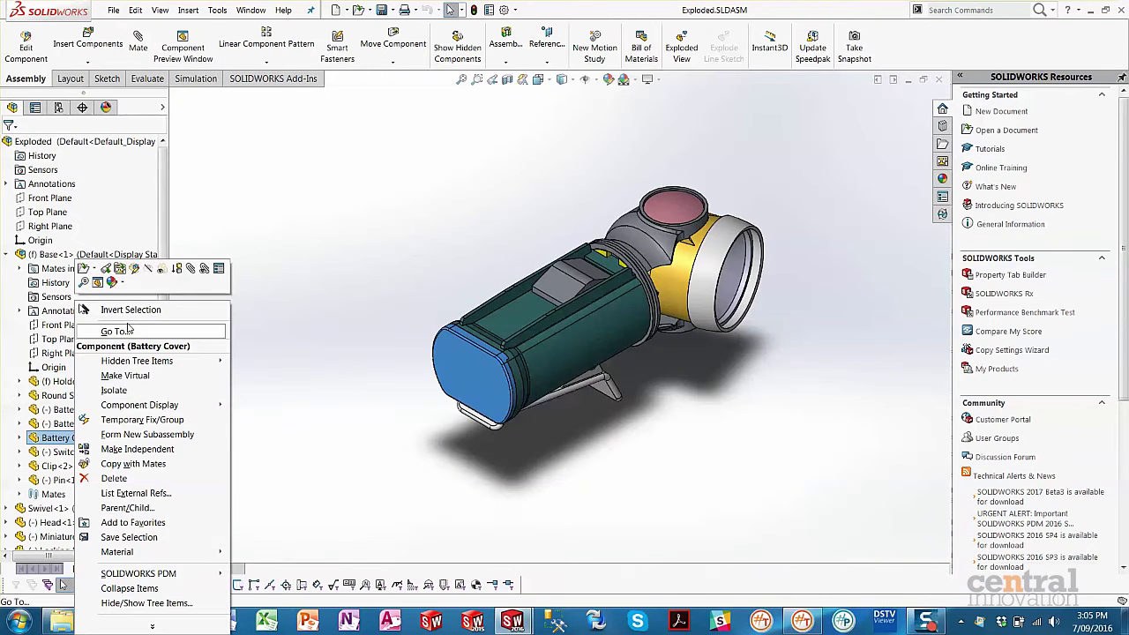
left_click(129, 268)
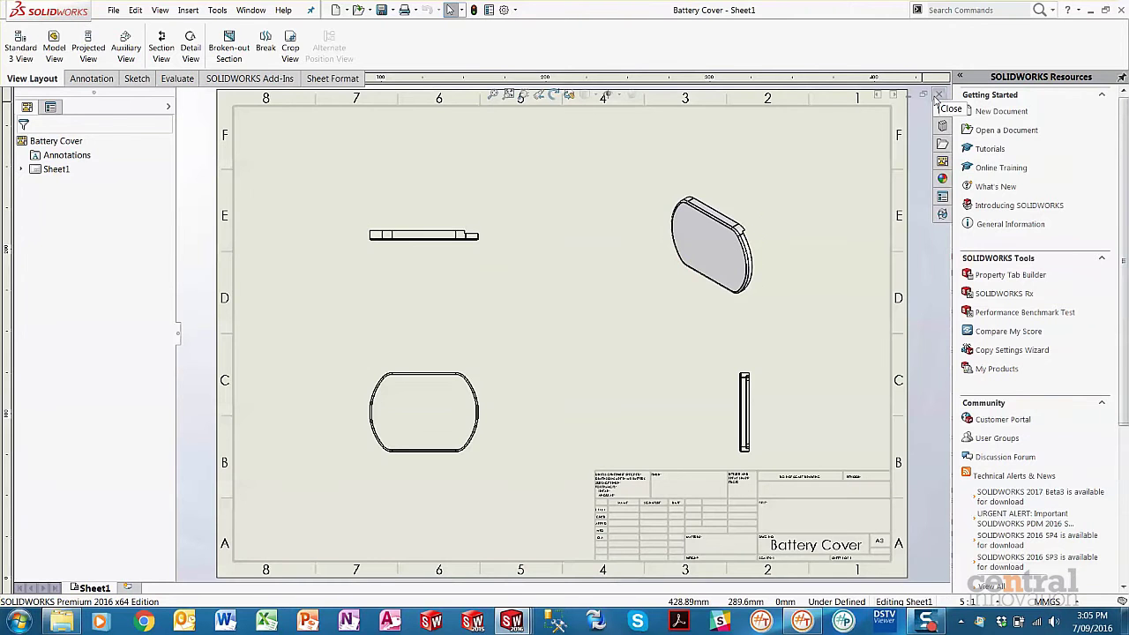
left_click(938, 94)
left_click(293, 306)
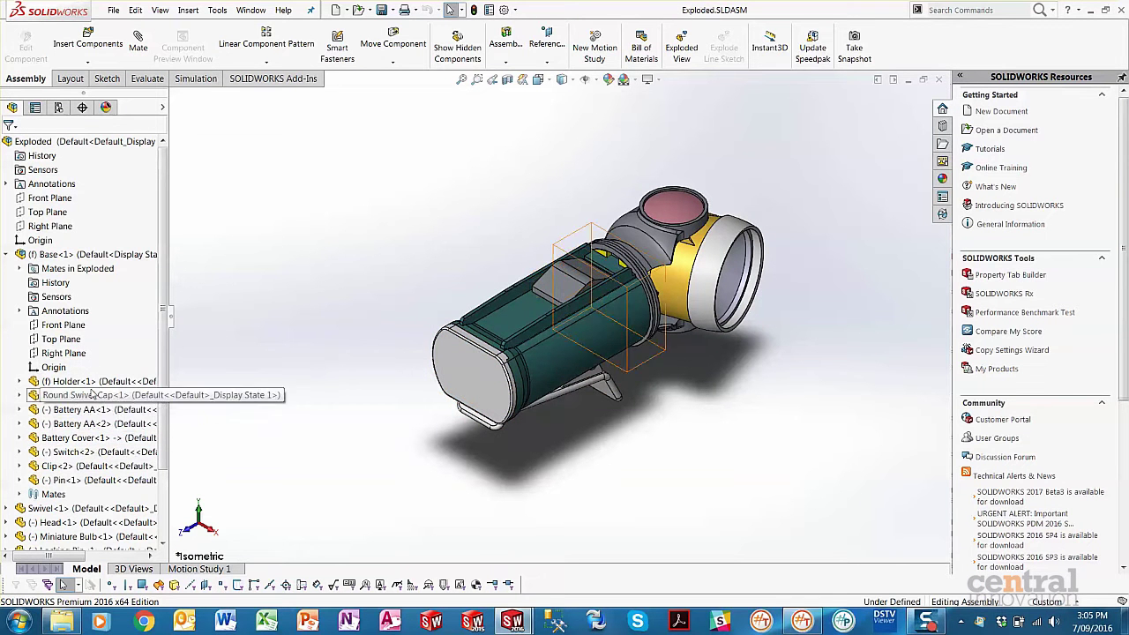
Try to open the Holder component's associated drawing, and cancel the file selection.
left_click(97, 381)
left_click(132, 354)
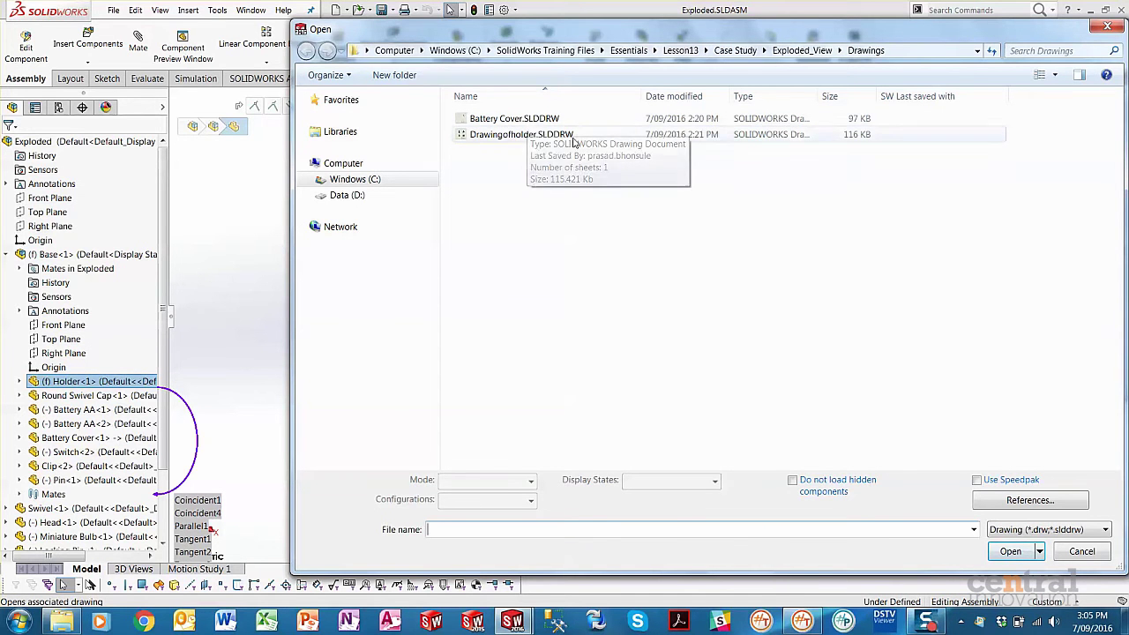
left_click(1063, 553)
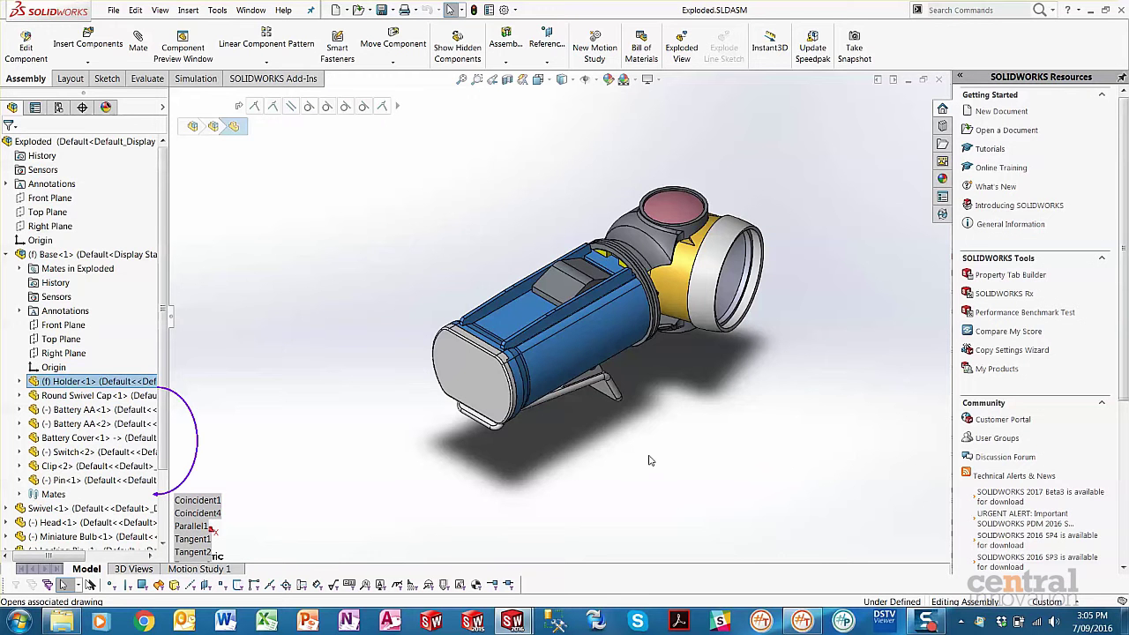
left_click(744, 535)
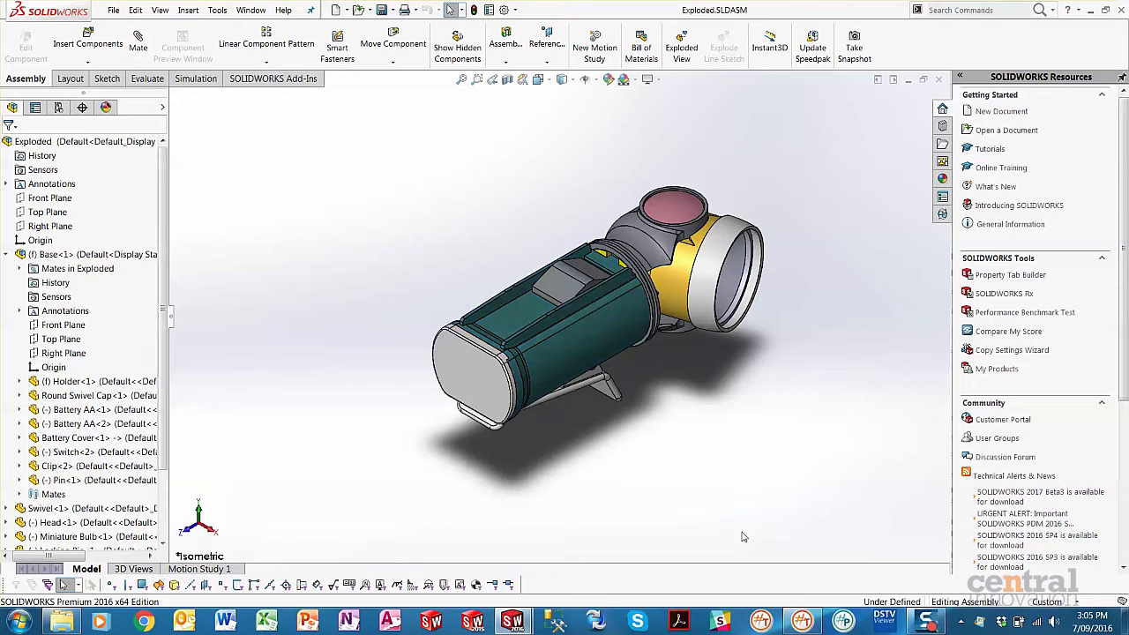
Close the Exploded assembly and the Head drawing, and switch to the References Extractor plugin.
left_click(801, 622)
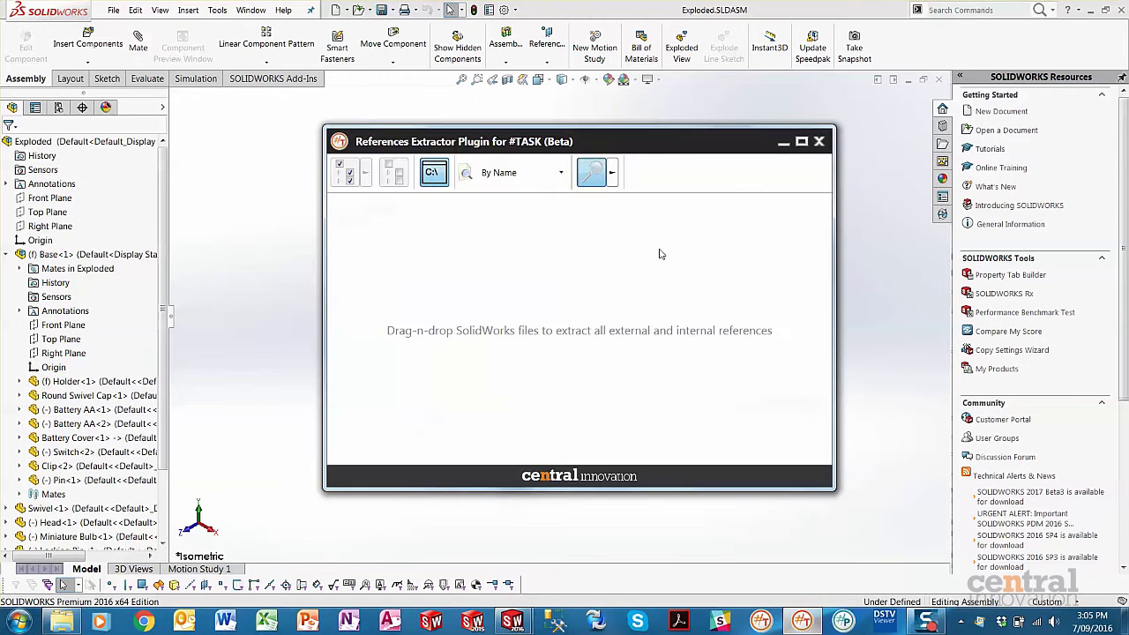
left_click(939, 79)
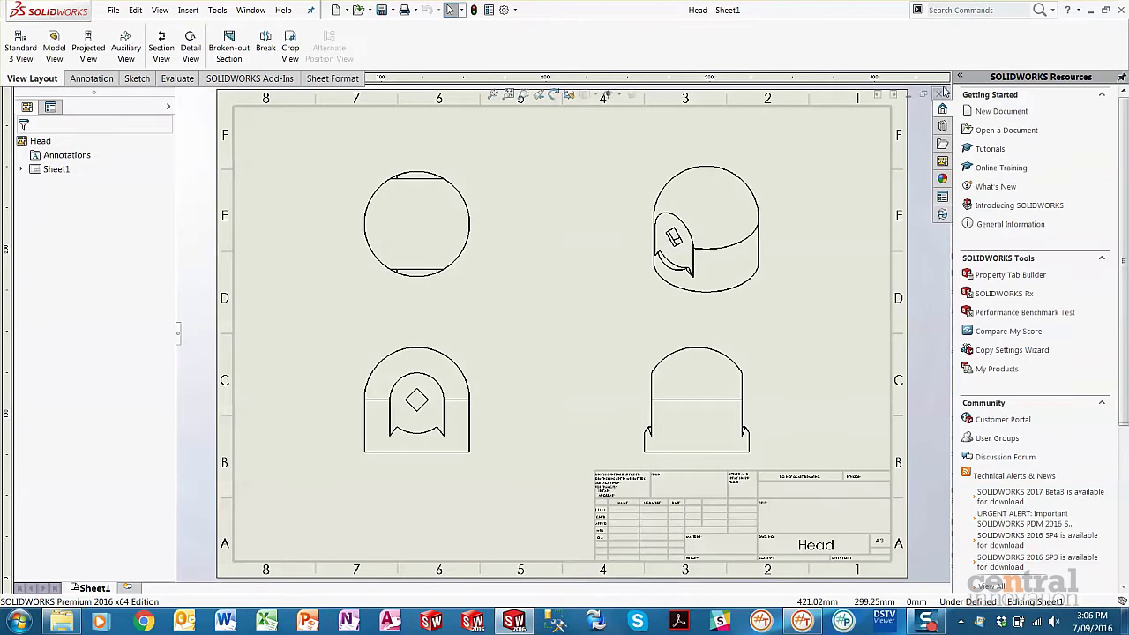
key("ctrl+w")
left_click(801, 620)
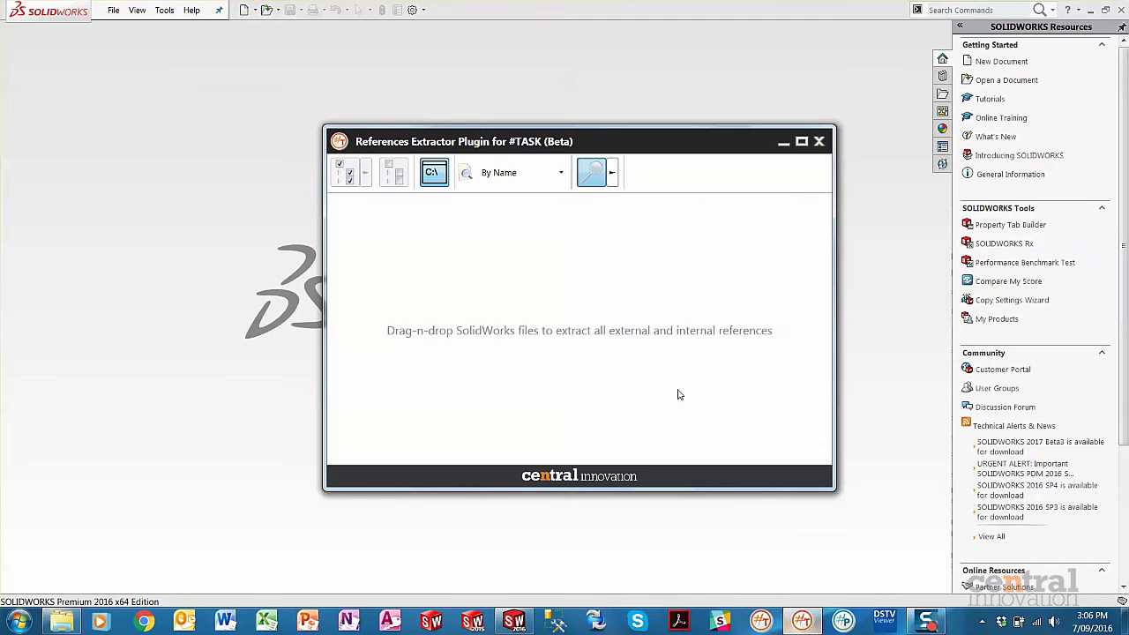
Reposition the References Extractor window and set the drawing search mode to By Name.
left_click_drag(463, 148, 345, 127)
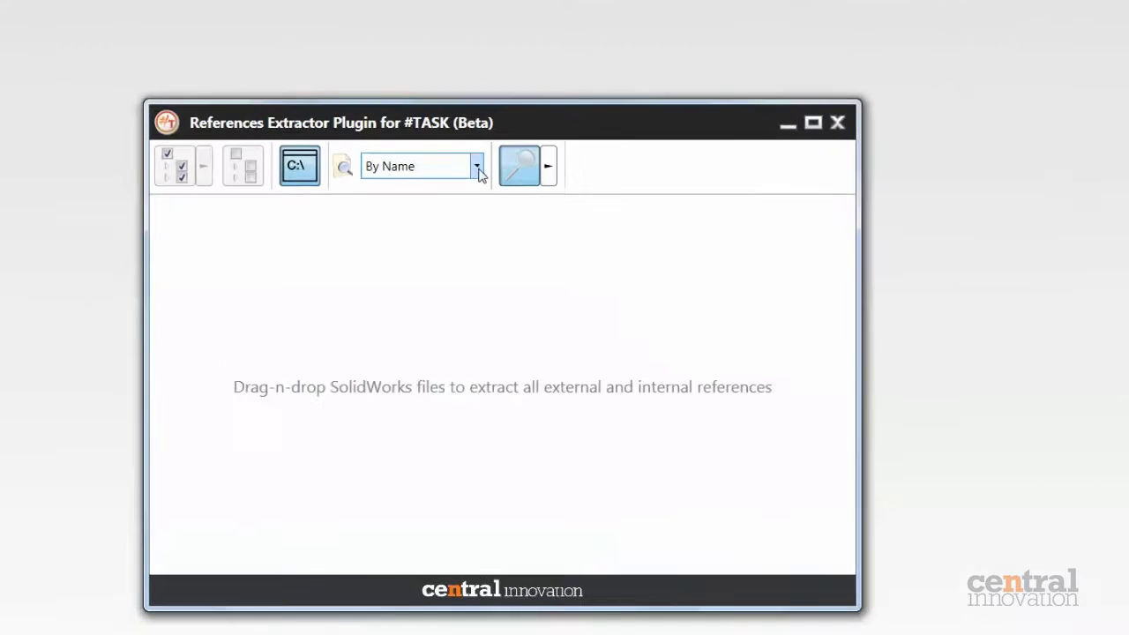
left_click(436, 155)
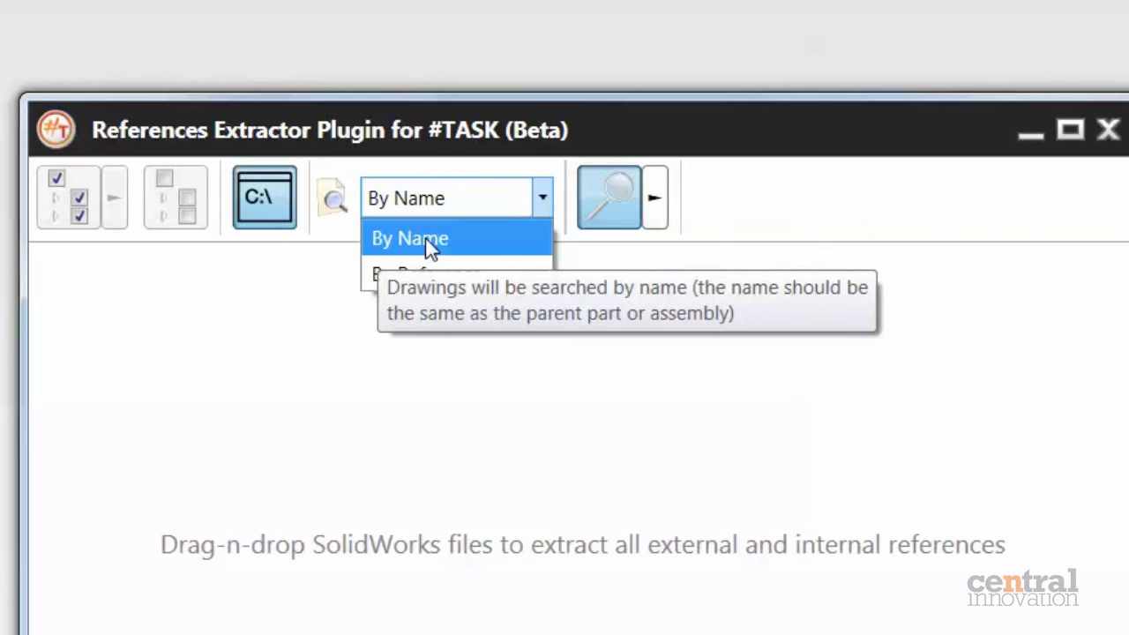
left_click(425, 369)
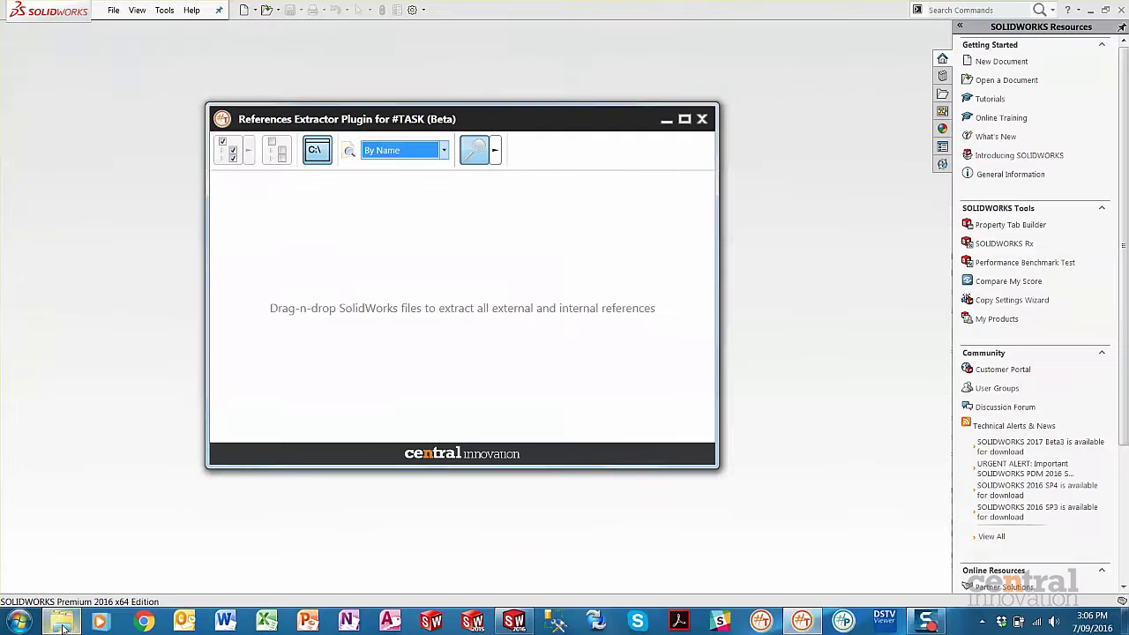
Load Exploded.SLDASM from the Exploded_View folder into the References Extractor to extract its references.
left_click(62, 623)
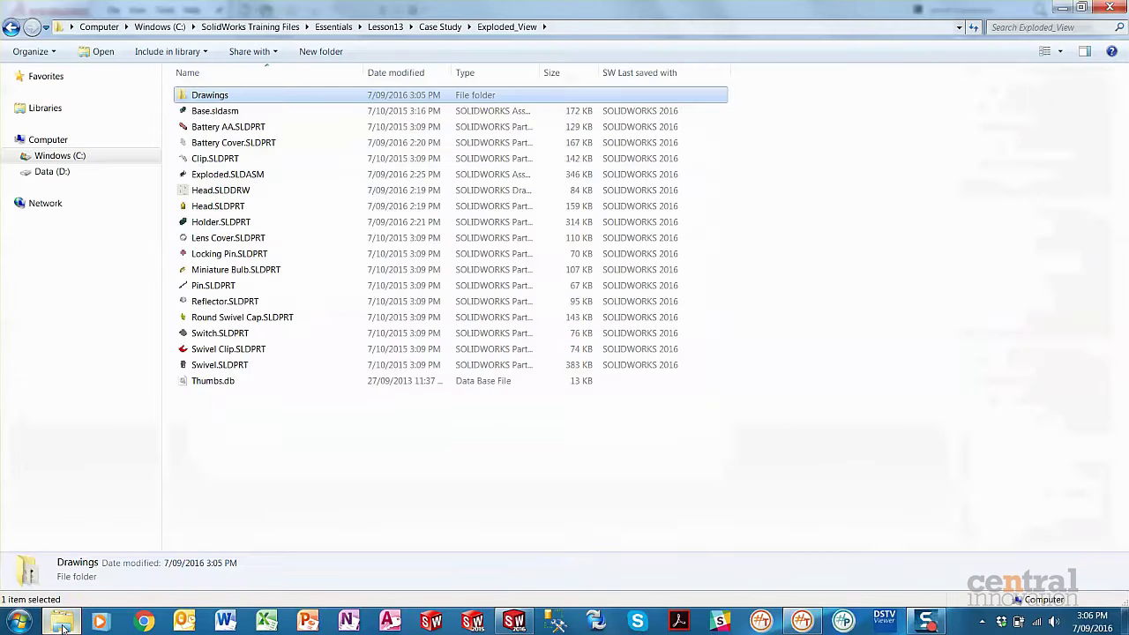
left_click(253, 176)
left_click_drag(253, 181, 323, 250)
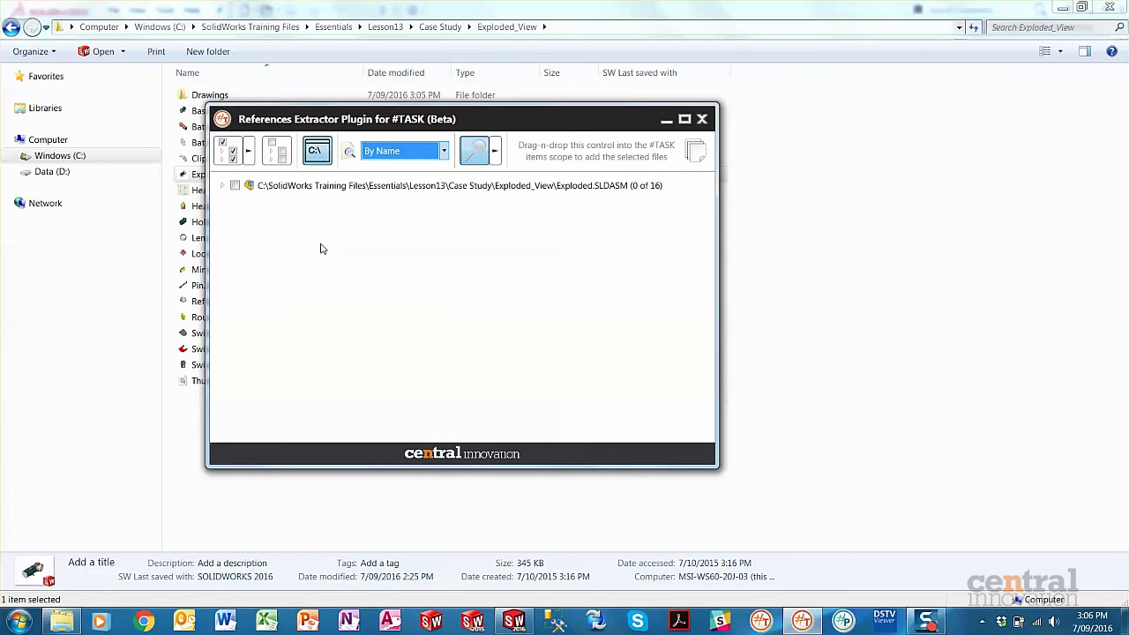
Enlarge the References Extractor window and expand the references of Exploded.SLDASM, Battery Cover.SLDPRT and Head.SLDPRT.
left_click(222, 187)
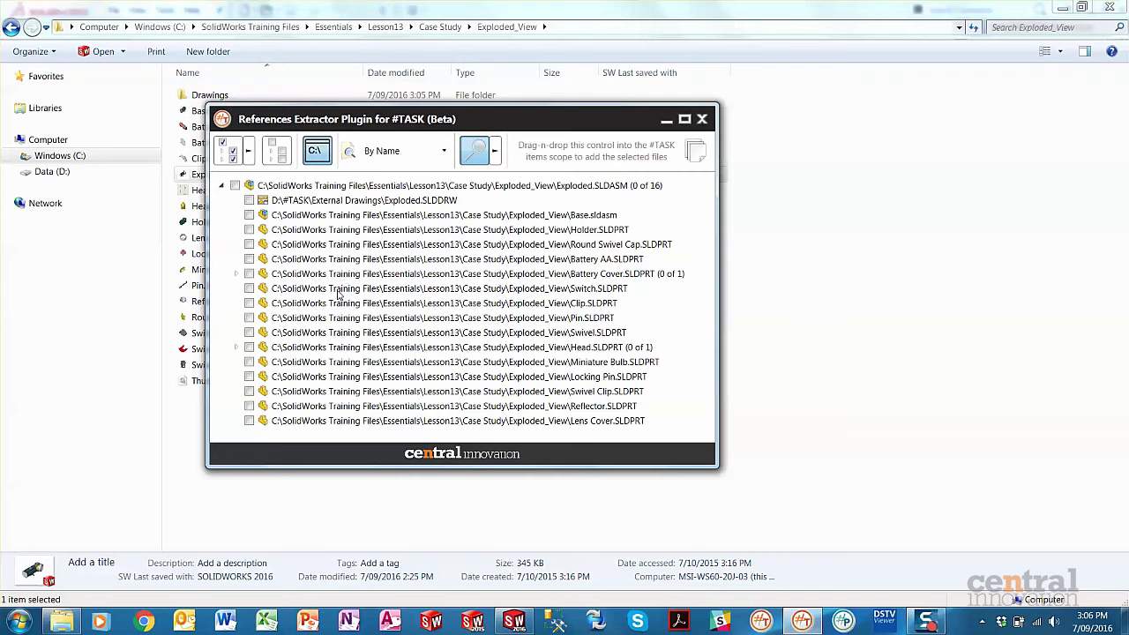
left_click_drag(720, 469, 917, 537)
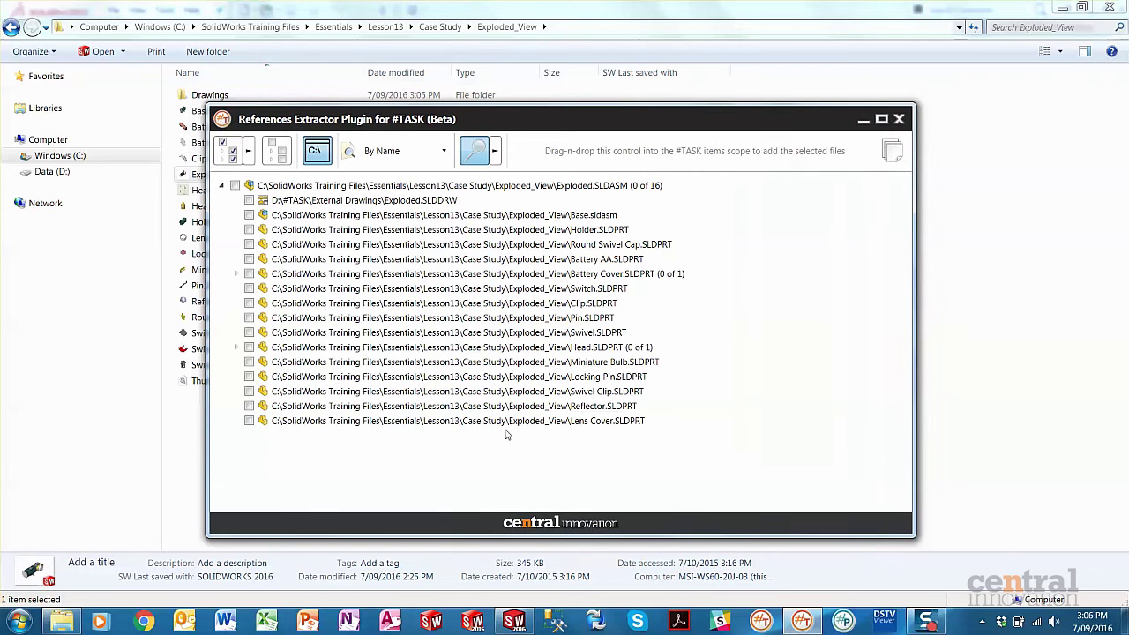
left_click(236, 275)
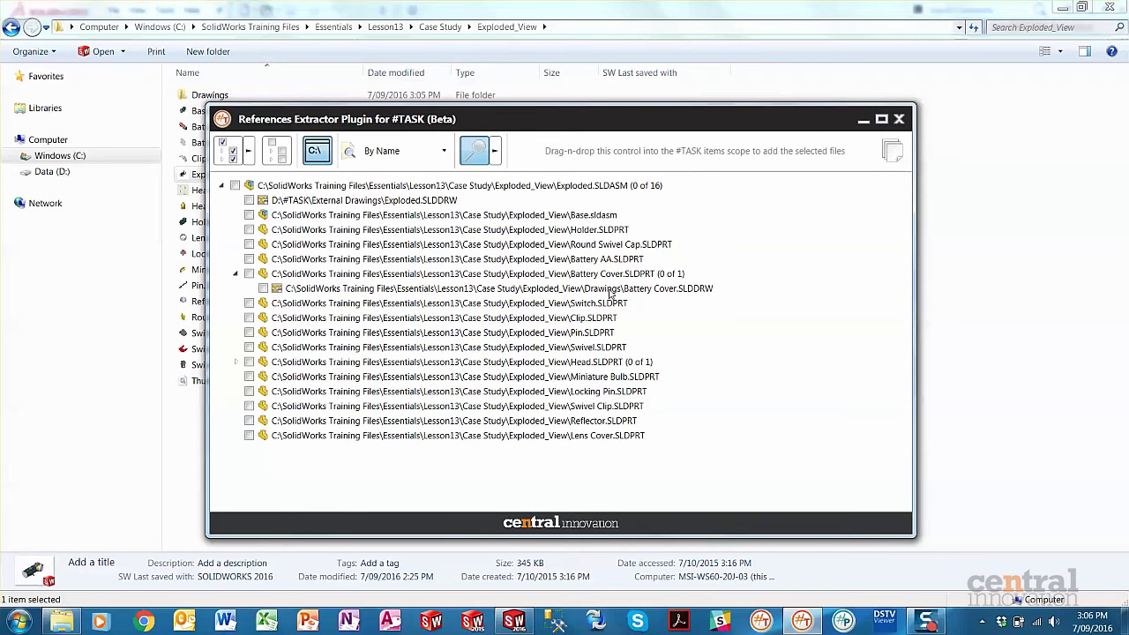
left_click(236, 362)
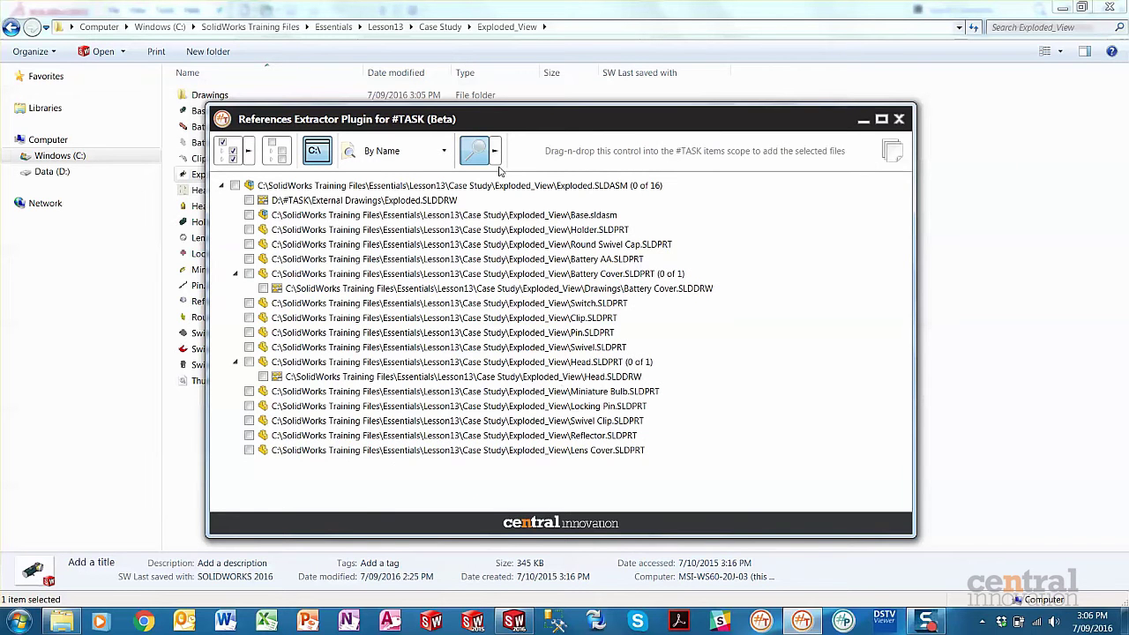
Remove Exploded.SLDASM from the References Extractor list and set the drawing search mode to By Reference.
left_click(444, 152)
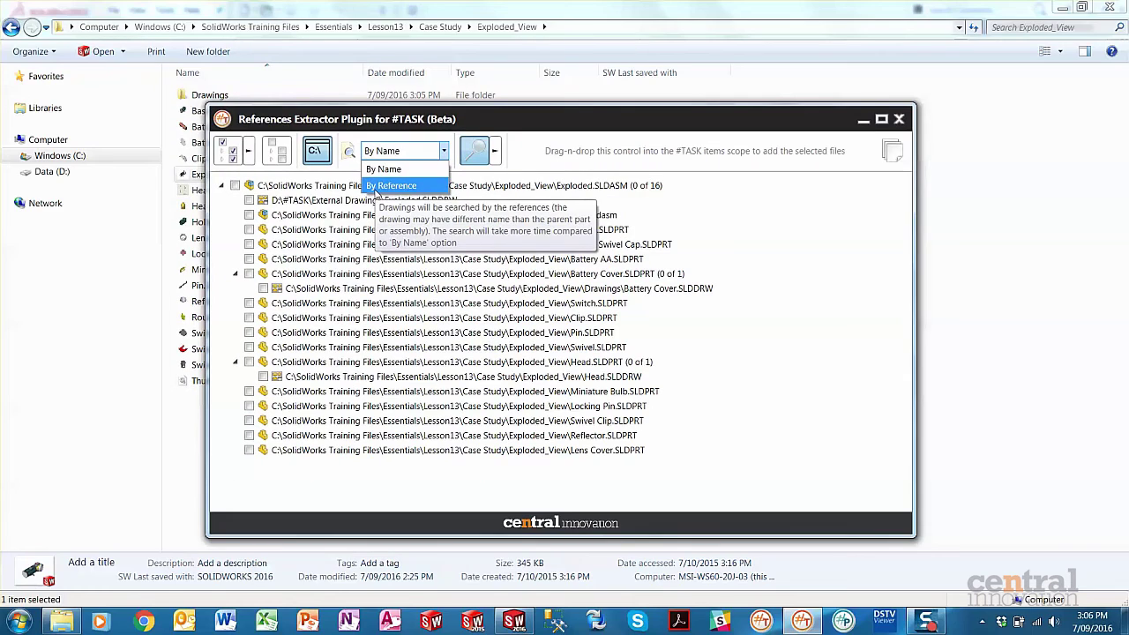
left_click(778, 266)
left_click(559, 187)
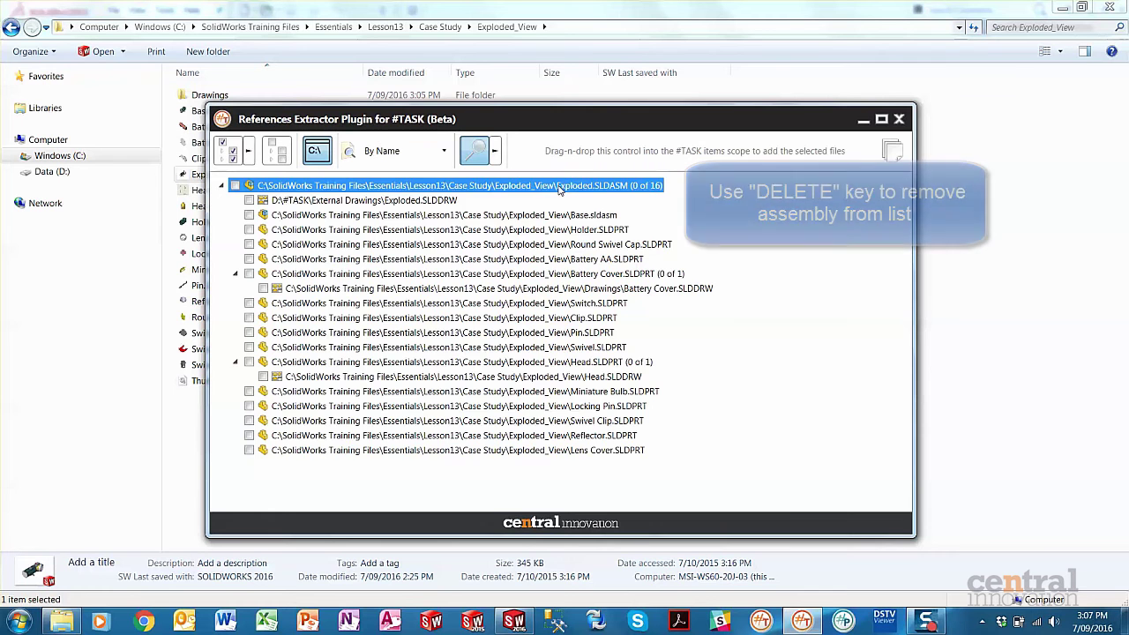
key("Delete")
left_click(379, 150)
left_click(404, 187)
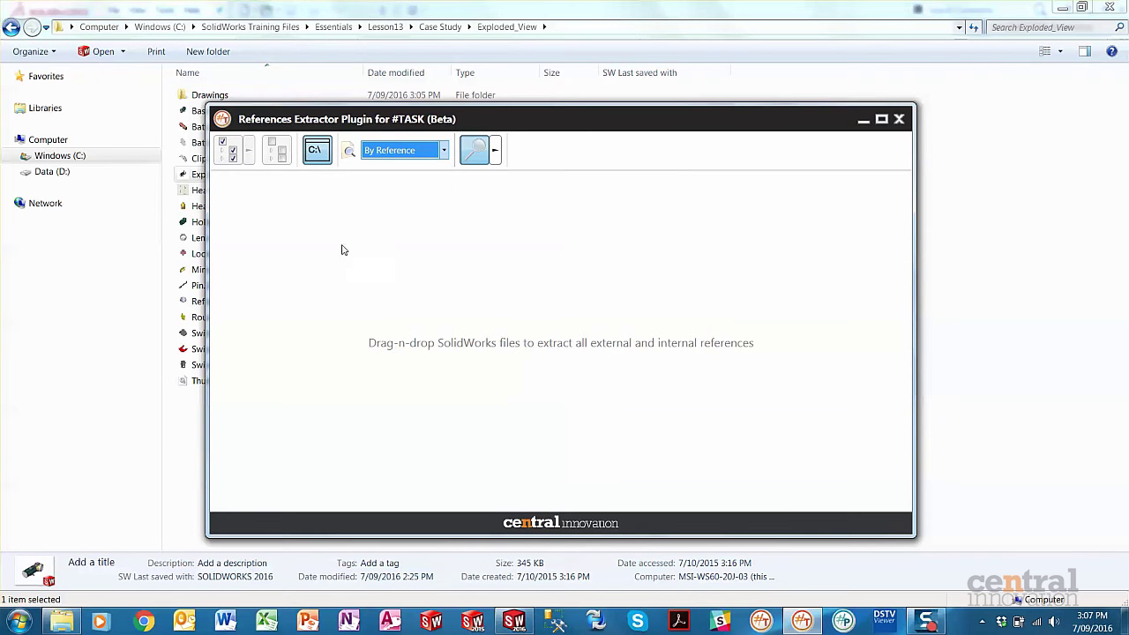
Load Exploded.SLDASM from the Exploded_View folder again and expand its list of references.
left_click(187, 440)
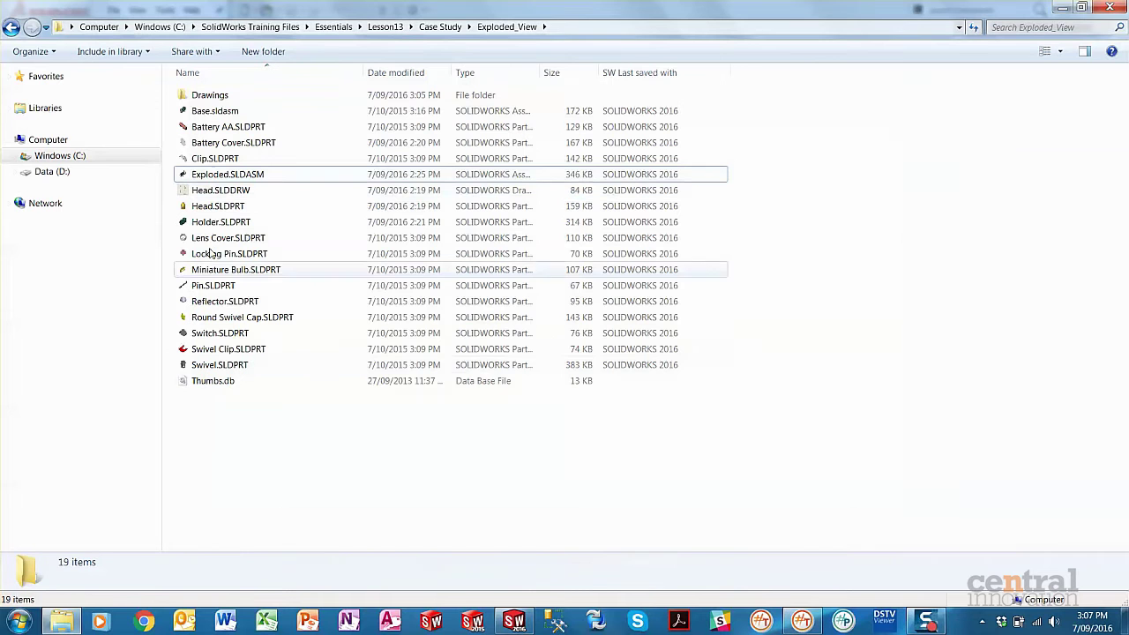
left_click_drag(228, 174, 372, 300)
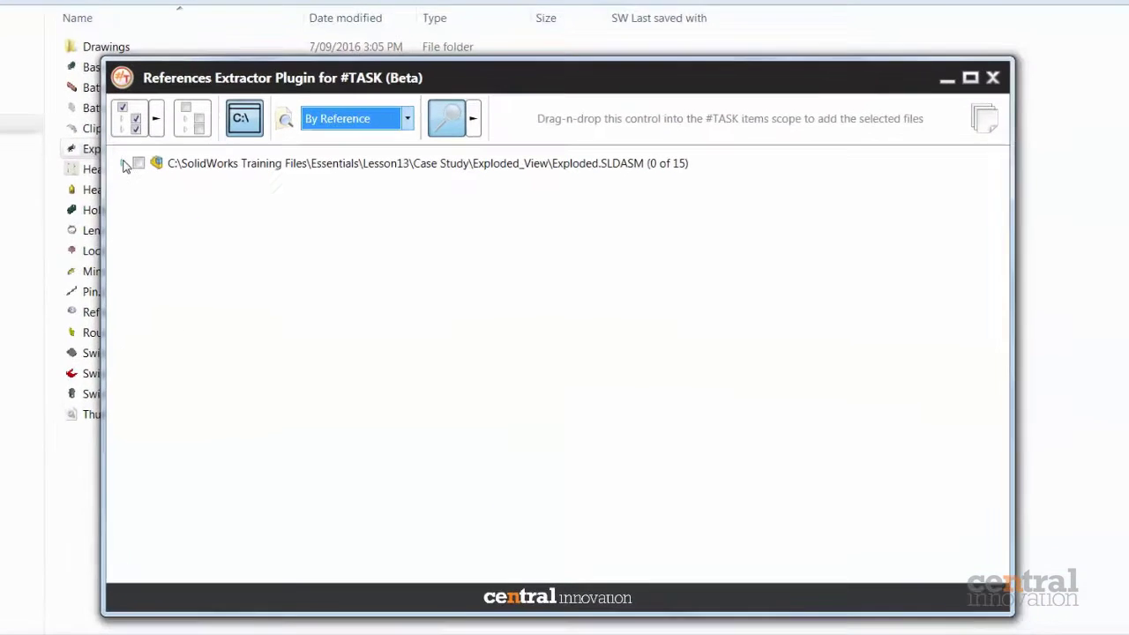
left_click(222, 186)
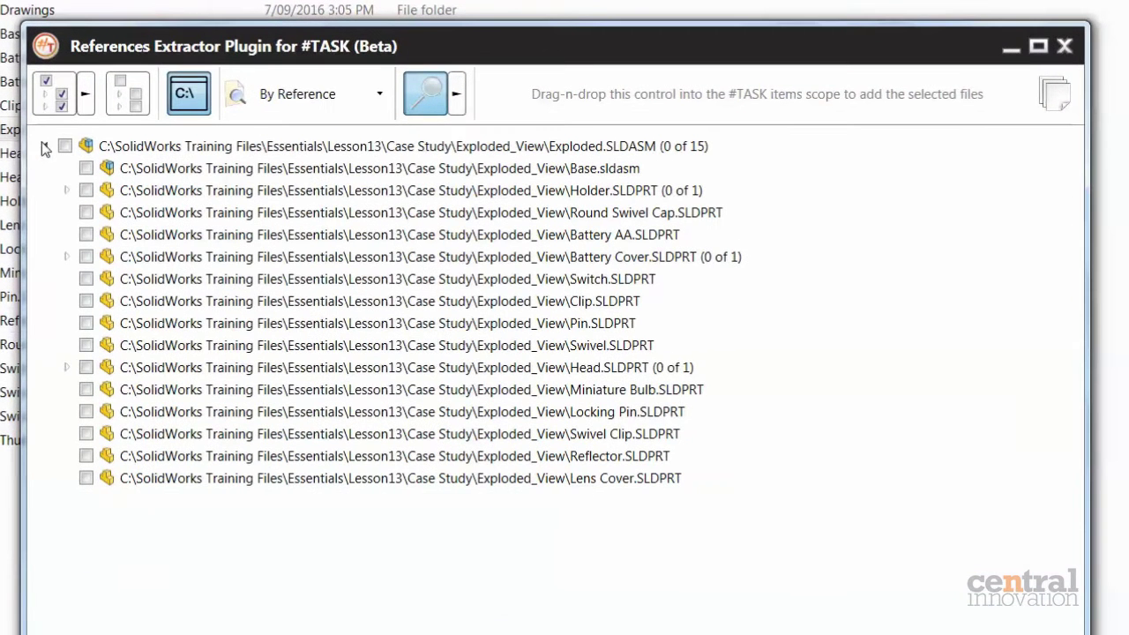
Expand Head.SLDPRT, Battery Cover.SLDPRT and Holder.SLDPRT to examine the drawings associated with each part.
left_click(66, 367)
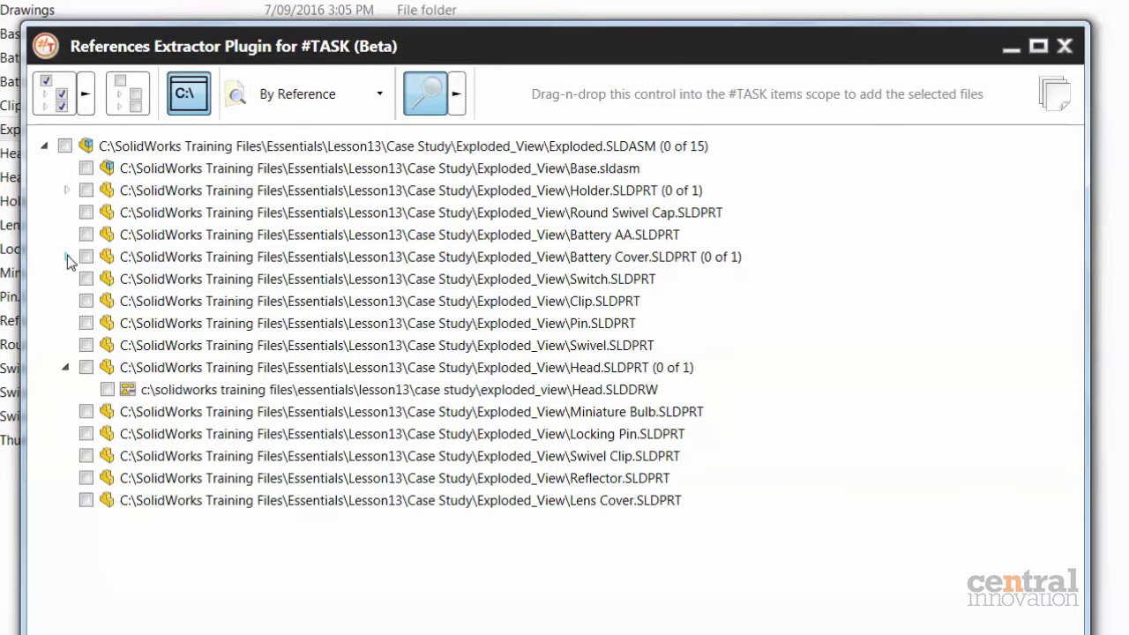
left_click(67, 256)
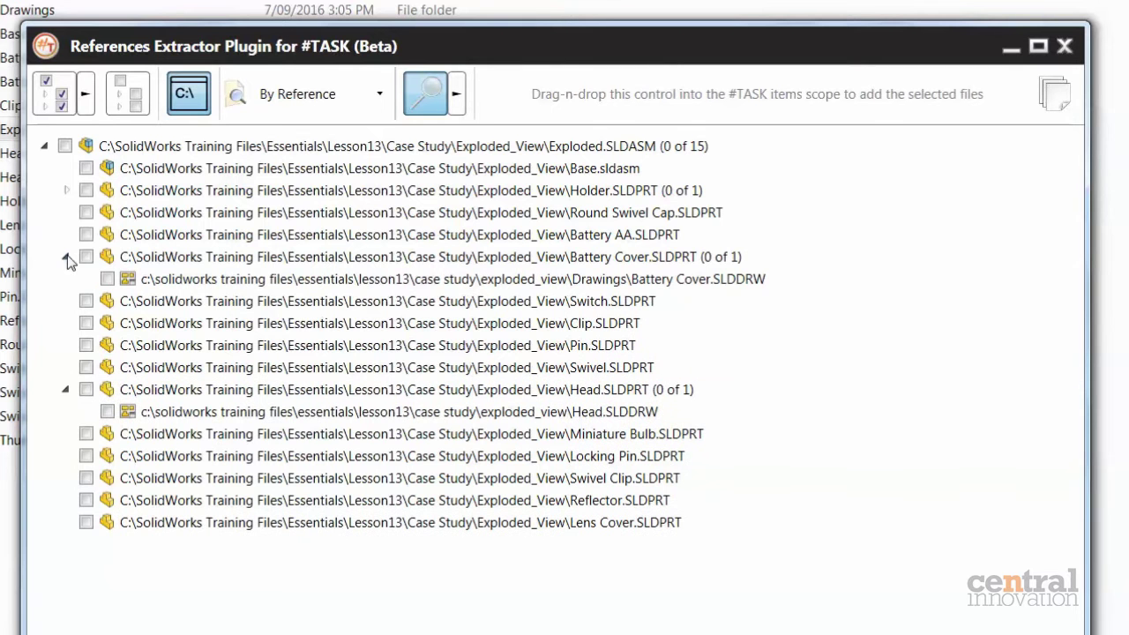
left_click(66, 191)
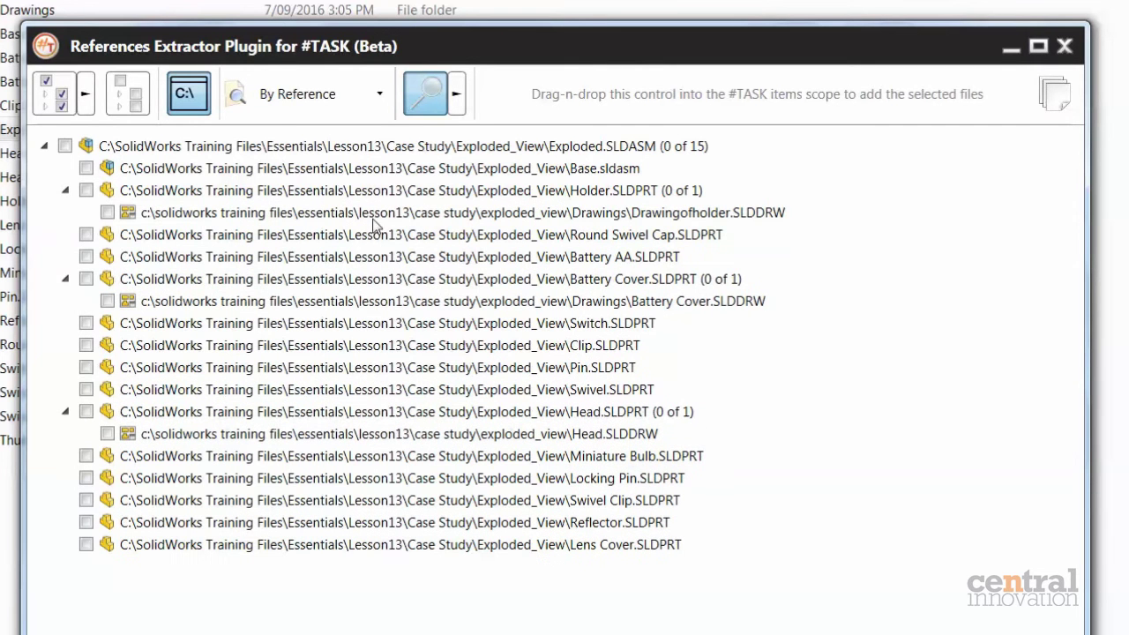
mouse_move(657, 223)
mouse_move(384, 213)
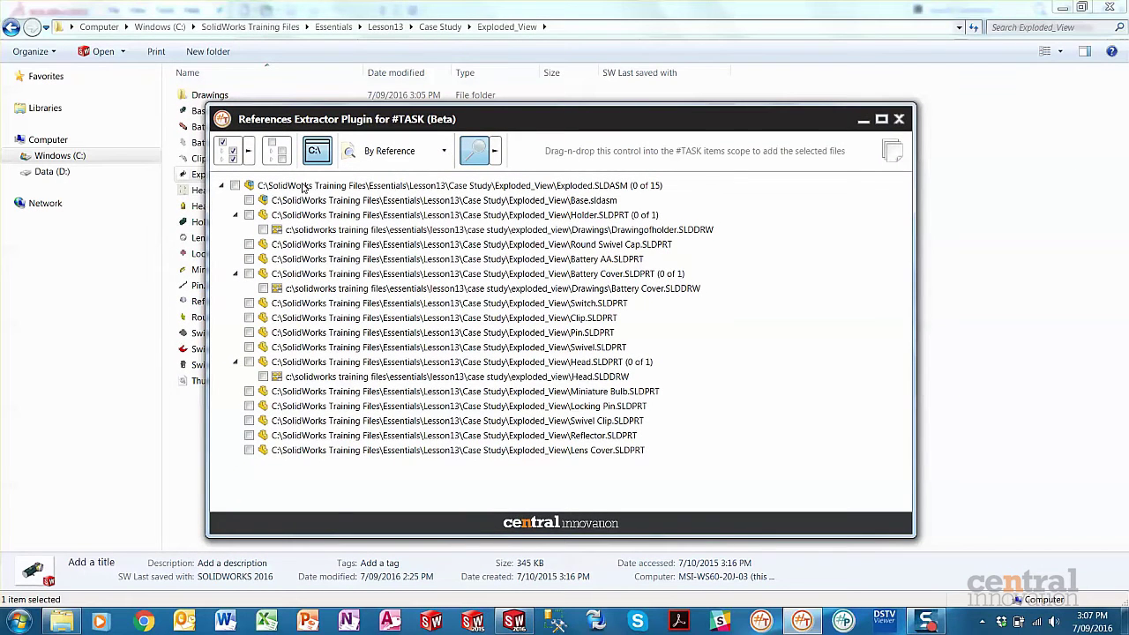
mouse_move(305, 188)
Clear the Exploded.SLDASM assembly and its extracted references from the References Extractor.
left_click(861, 122)
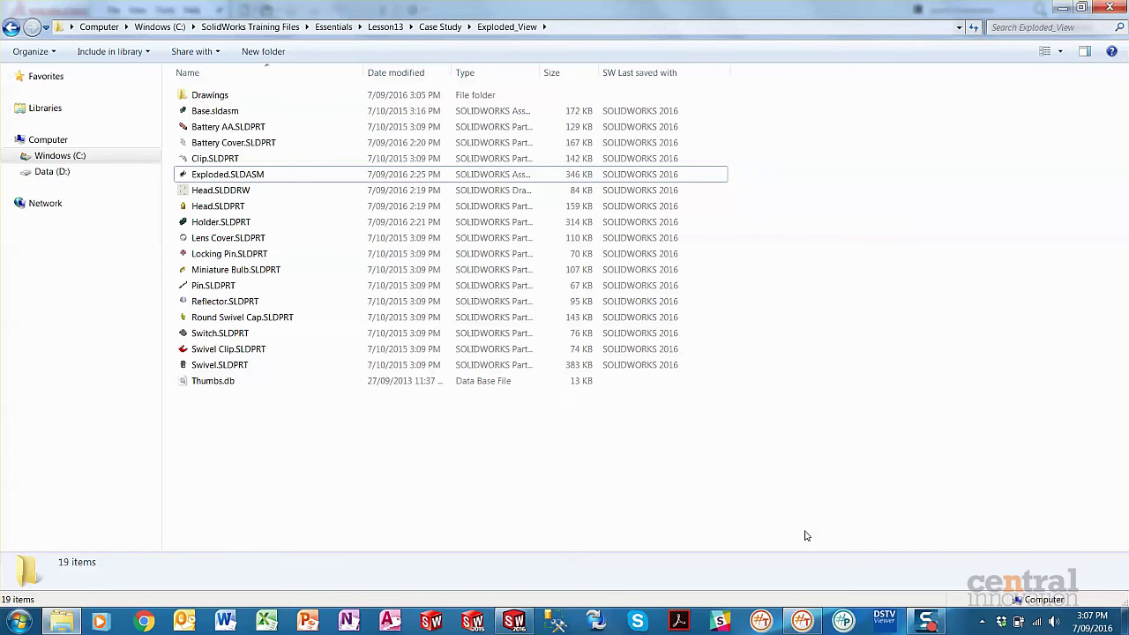
left_click(802, 621)
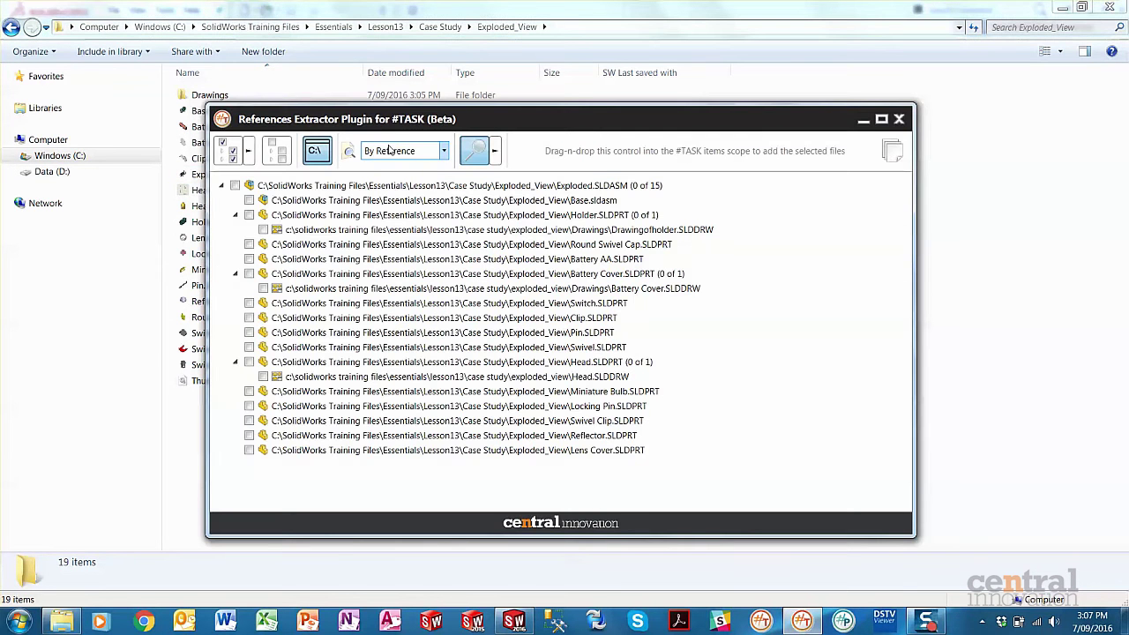
left_click(392, 187)
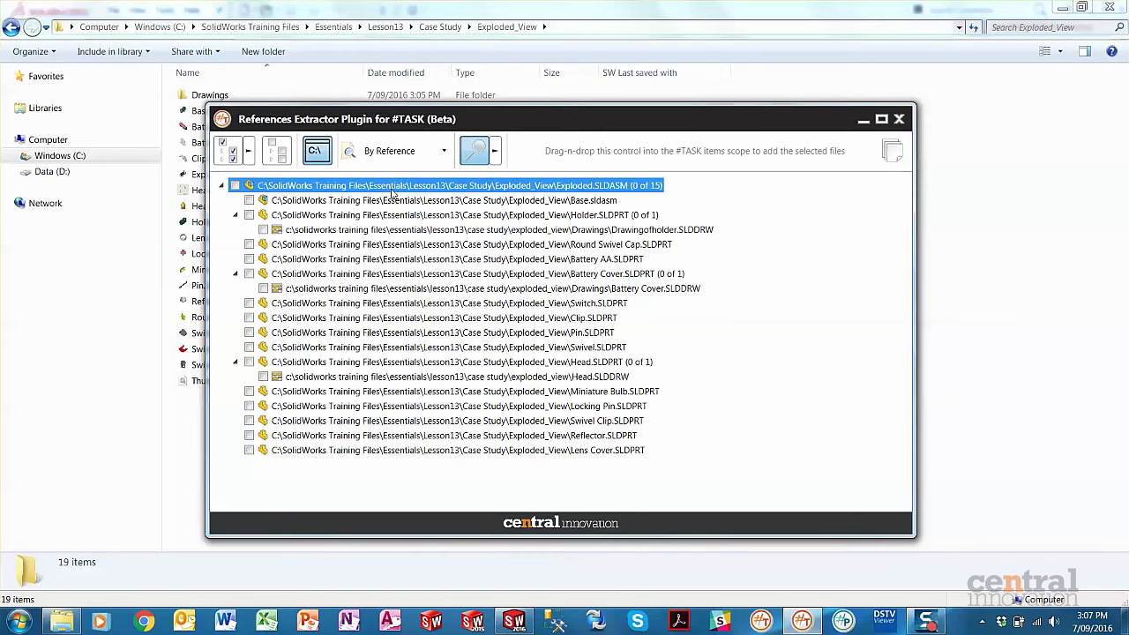
key("Delete")
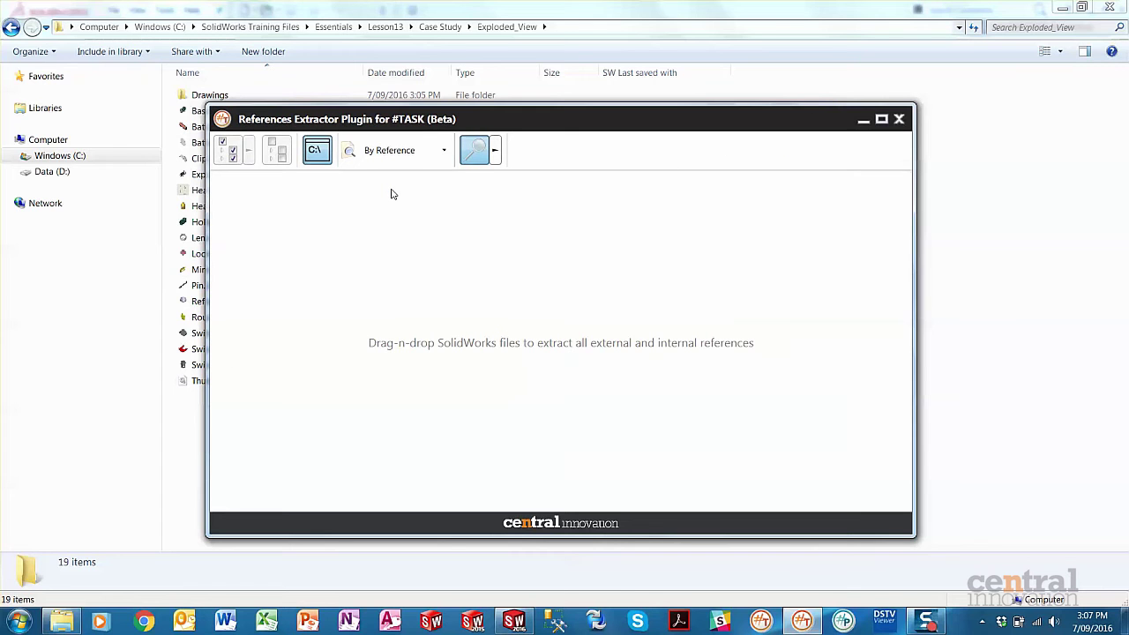
Keep the By Reference search mode and add the #TASK folder on the Data (D:) drive as an extra search location.
left_click(444, 150)
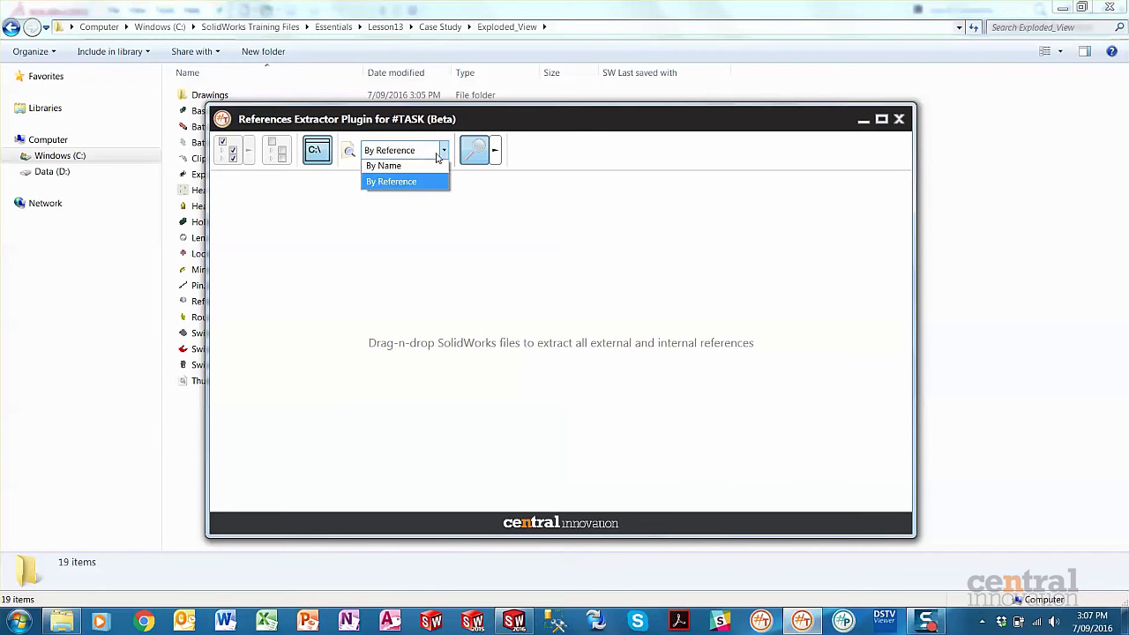
left_click(468, 201)
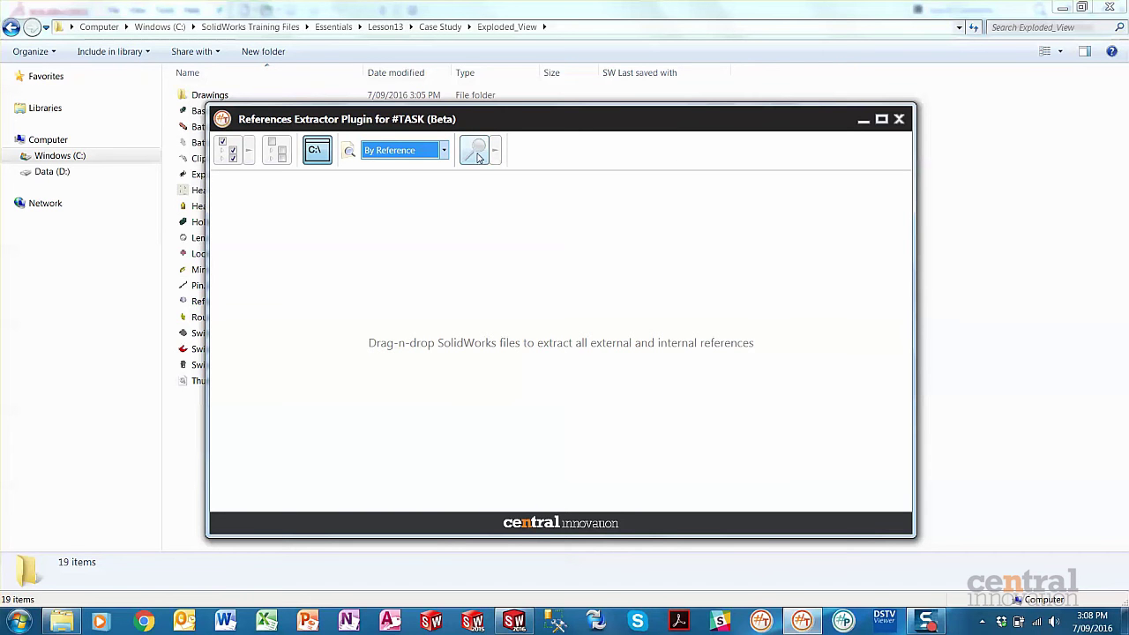
left_click(495, 153)
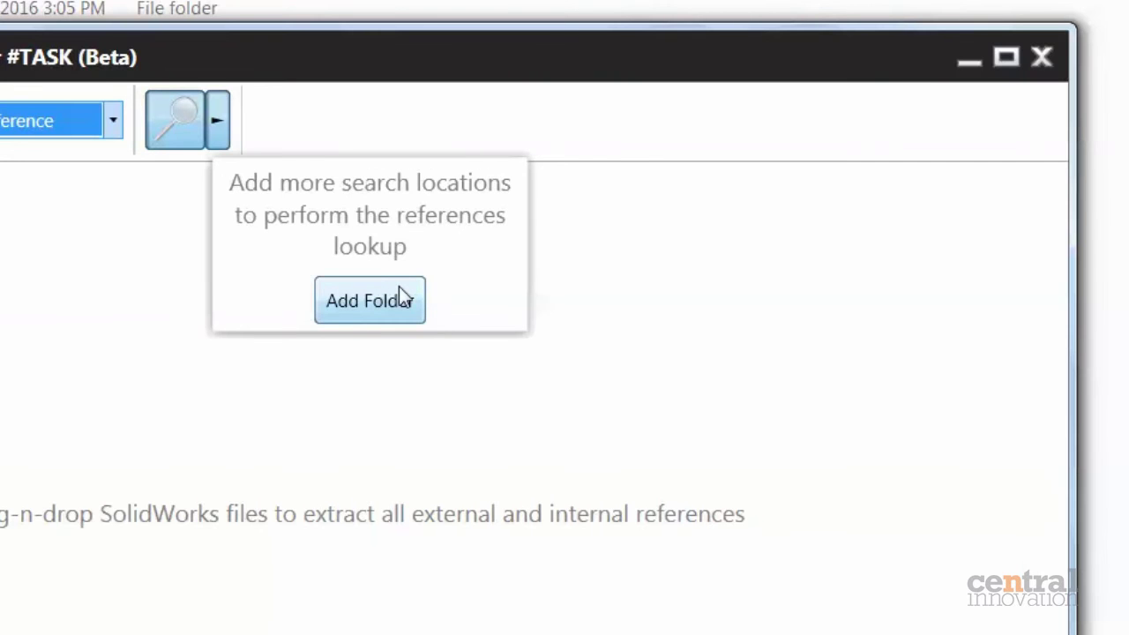
left_click(402, 298)
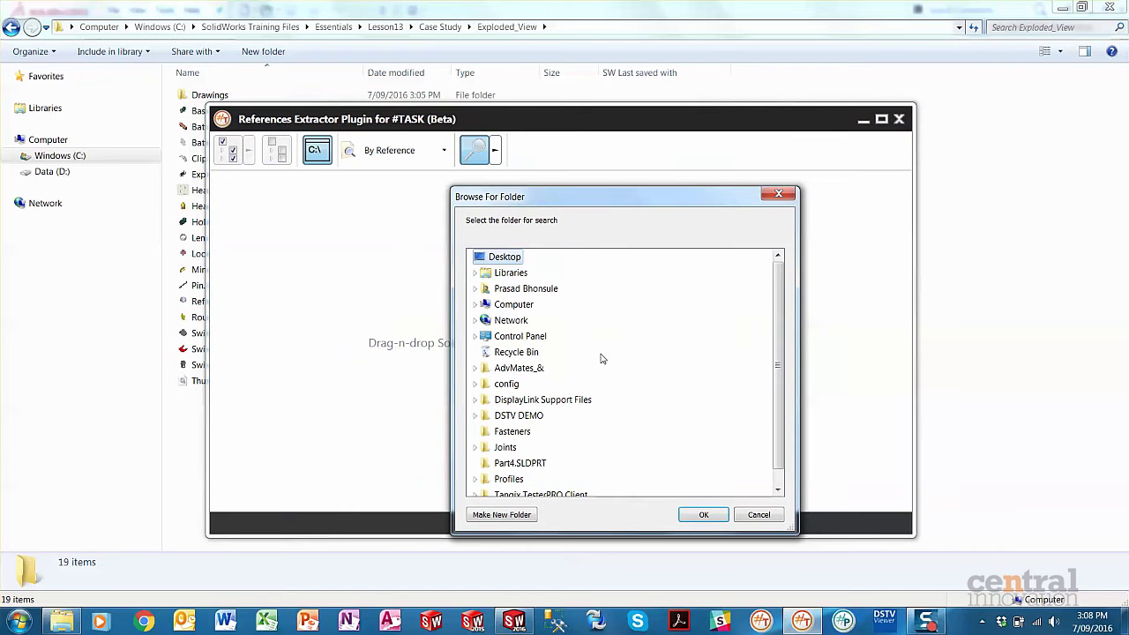
scroll(547, 433, "down", 1)
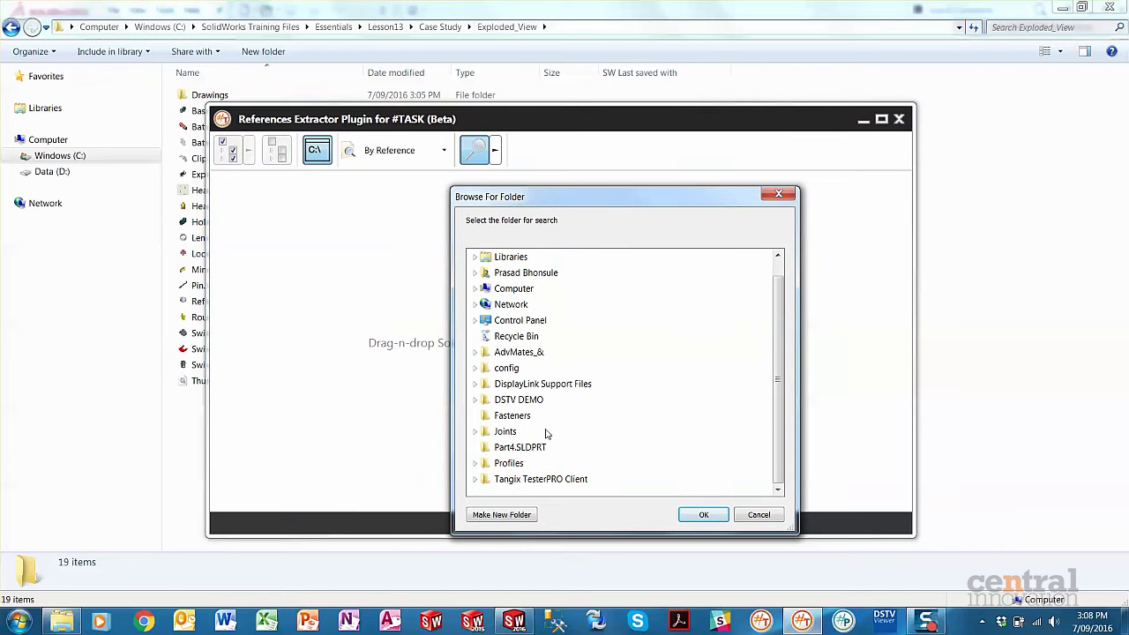
left_click(476, 289)
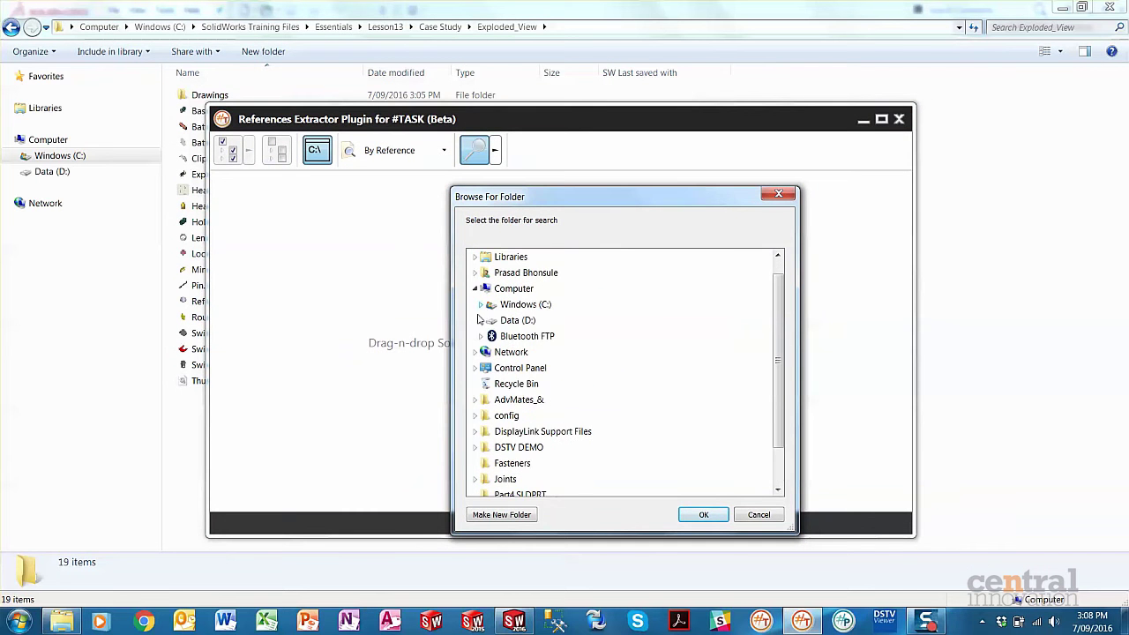
left_click(481, 320)
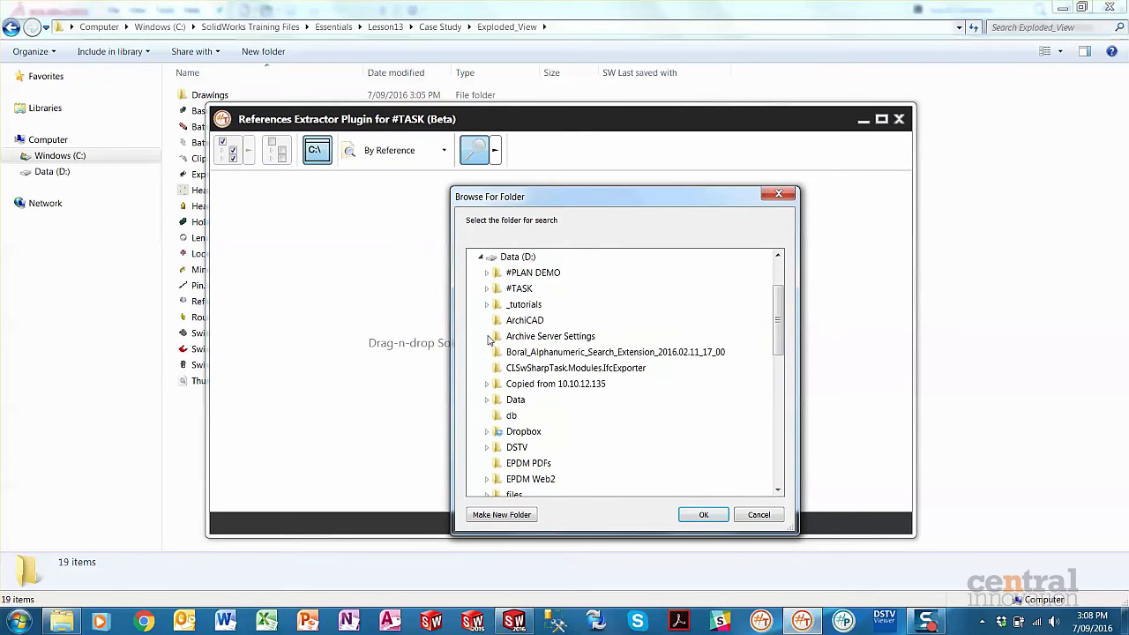
double_click(512, 292)
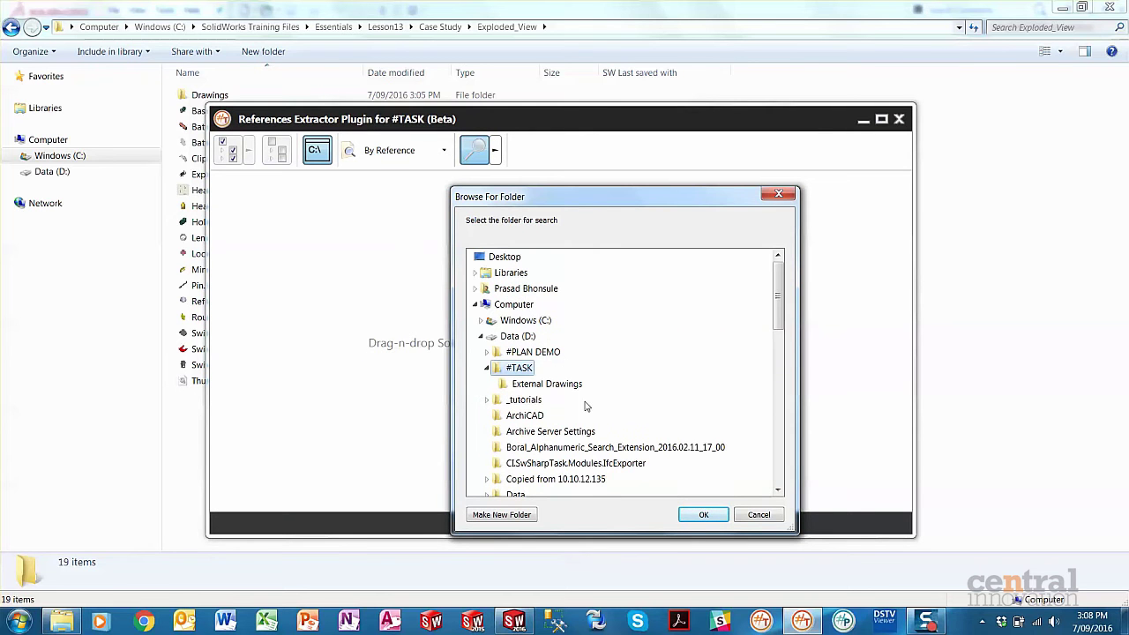
left_click(703, 515)
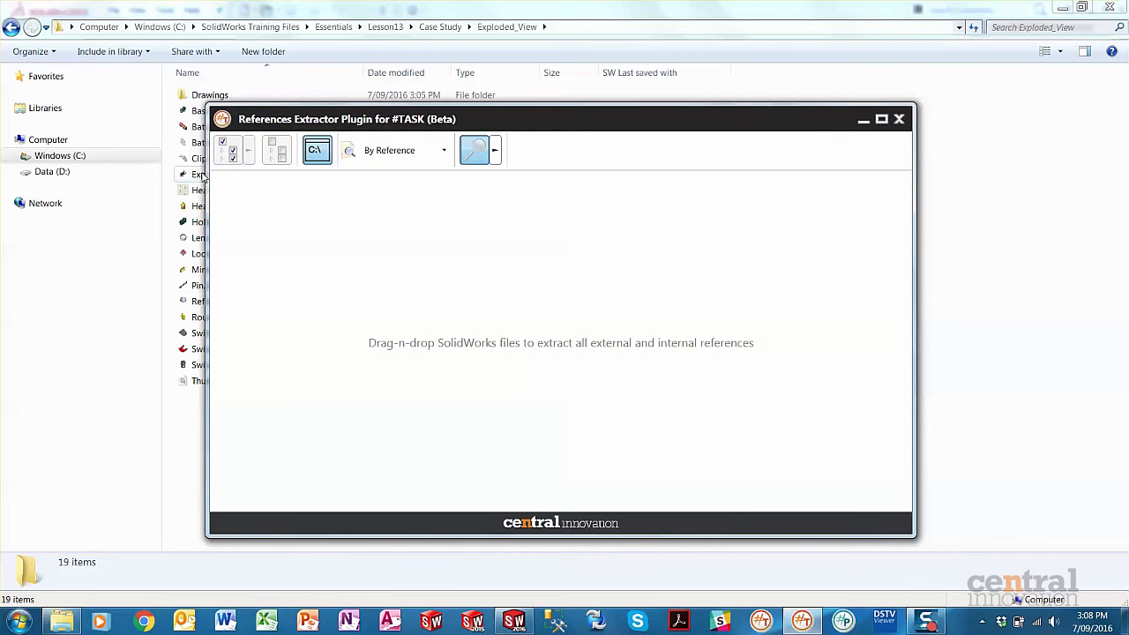
Extract the references of Exploded.SLDASM with the added search folder, and expand the assembly, Head, Battery Cover and Holder entries.
left_click_drag(201, 175, 303, 191)
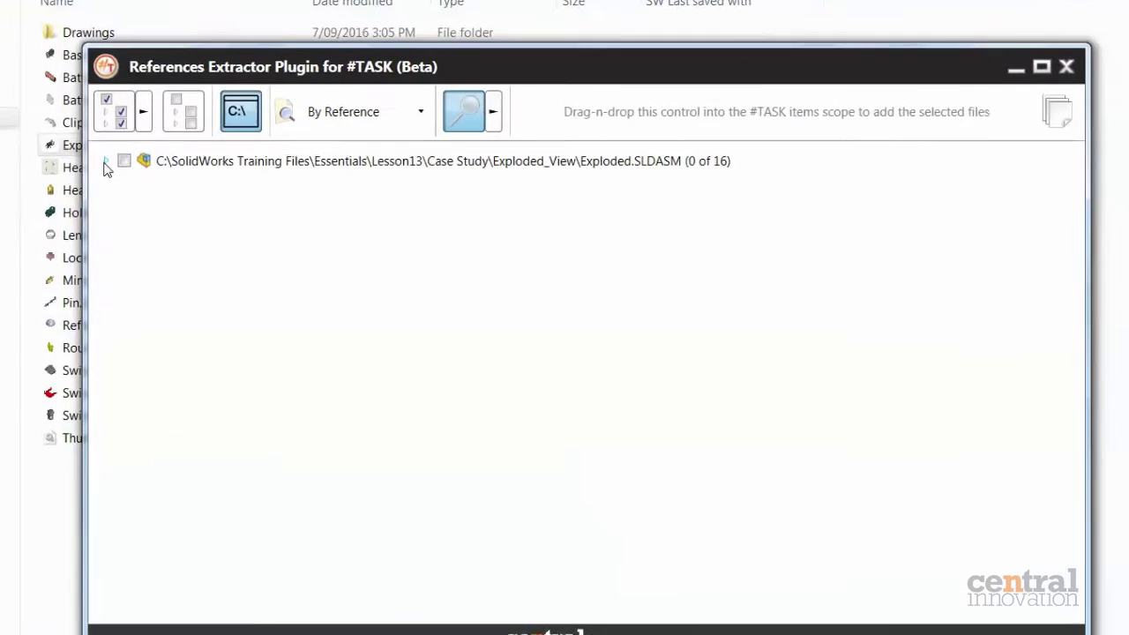
left_click(222, 186)
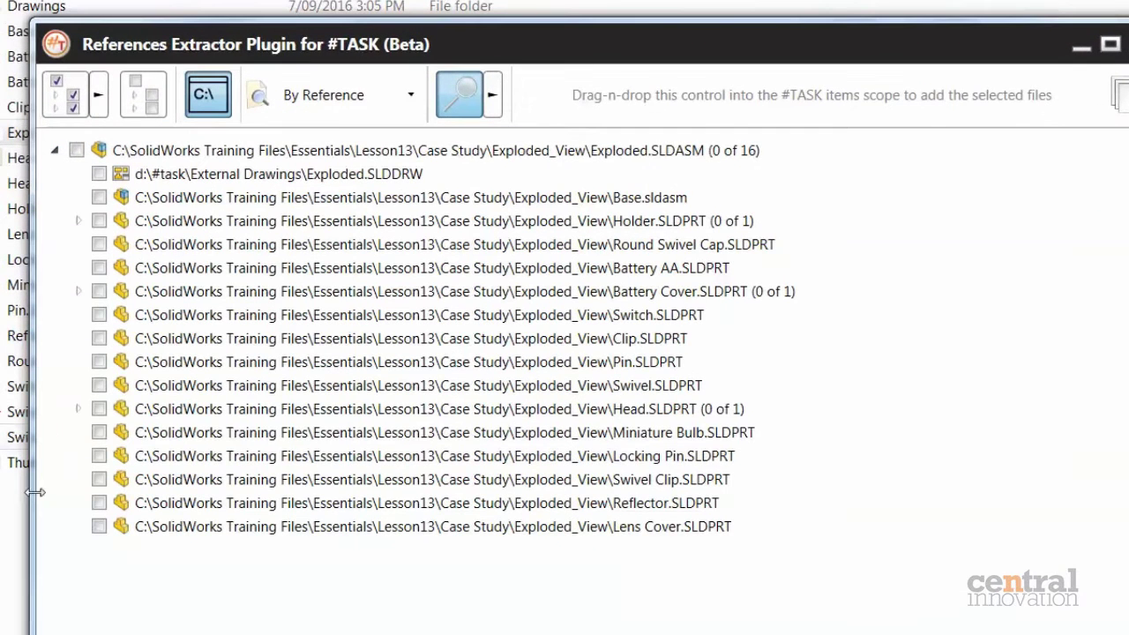
left_click(78, 409)
left_click(77, 291)
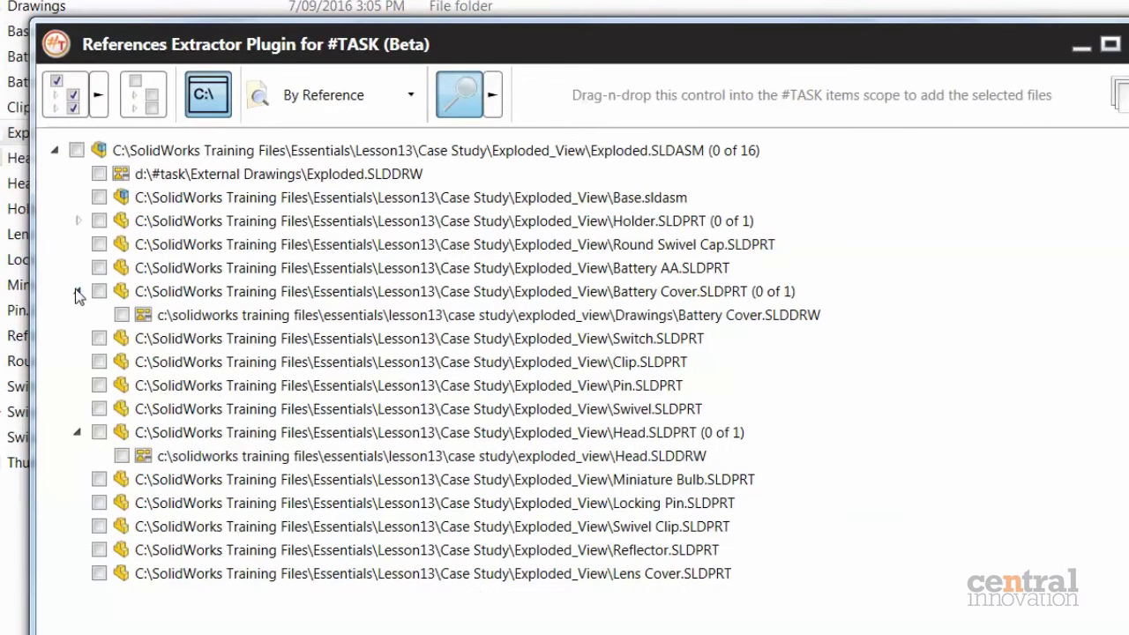
left_click(78, 222)
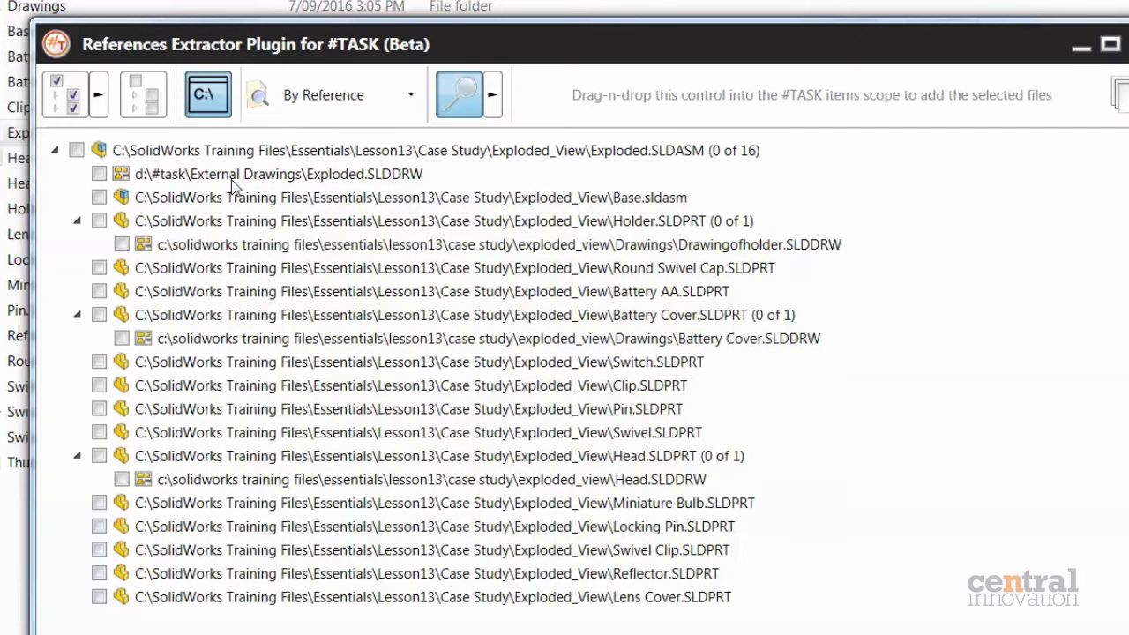
mouse_move(233, 181)
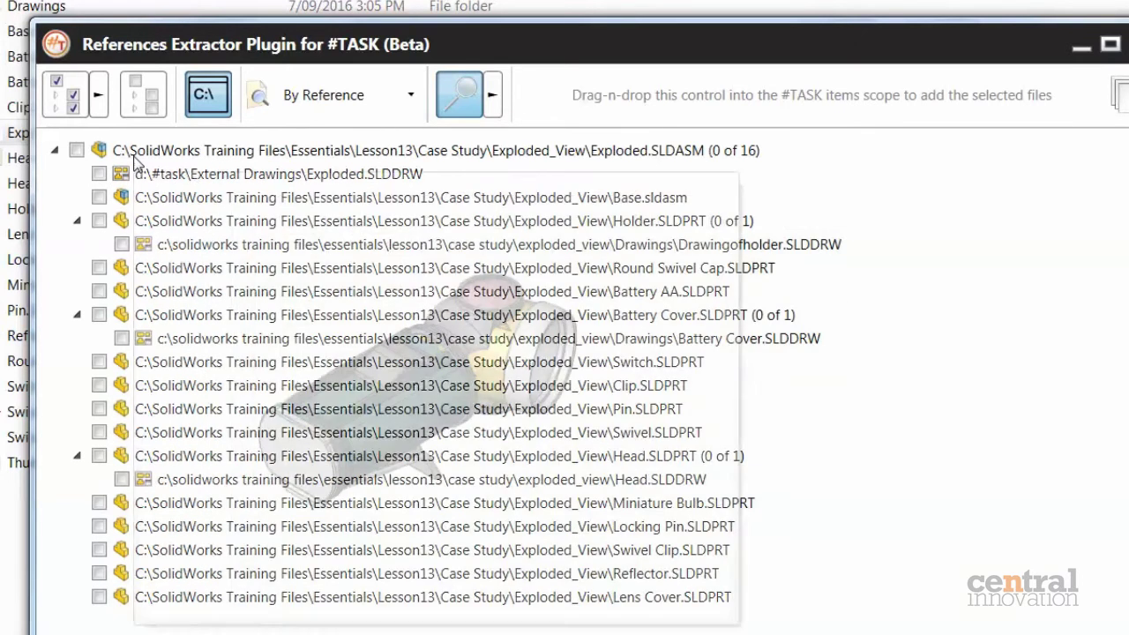
mouse_move(136, 170)
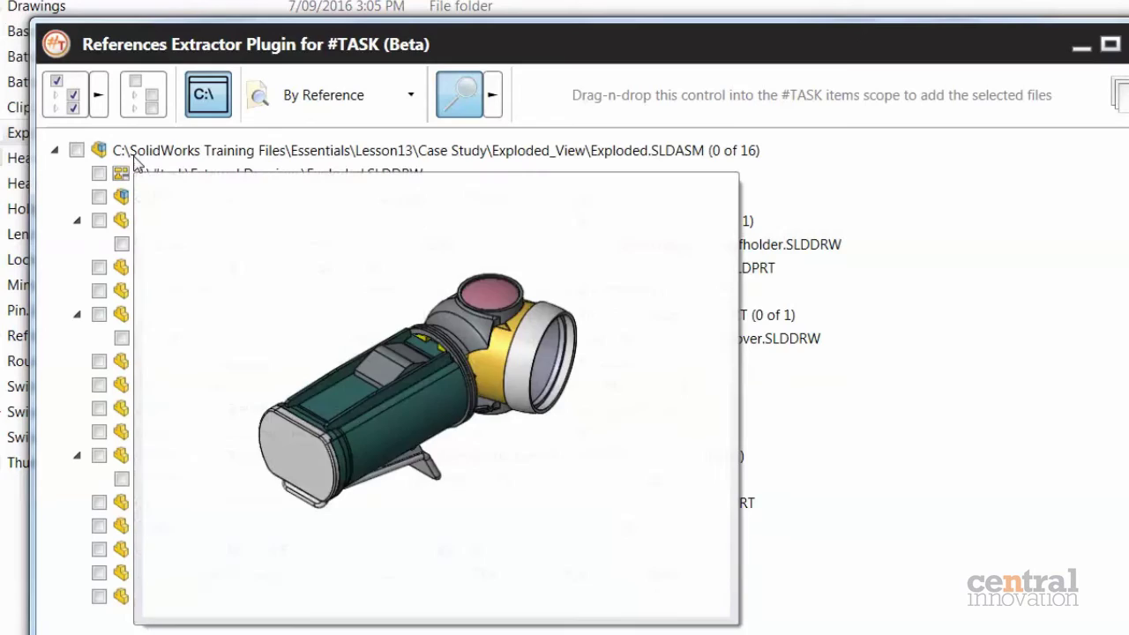
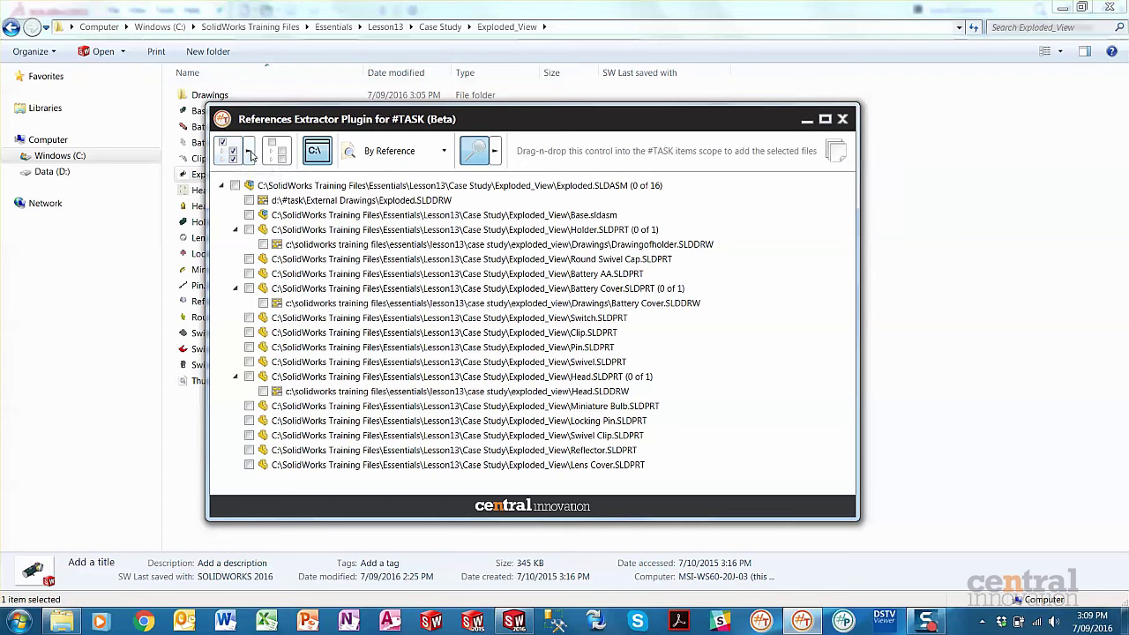
Limit the selection filter to Parts and With Drawings, and select all references matching it.
left_click(250, 152)
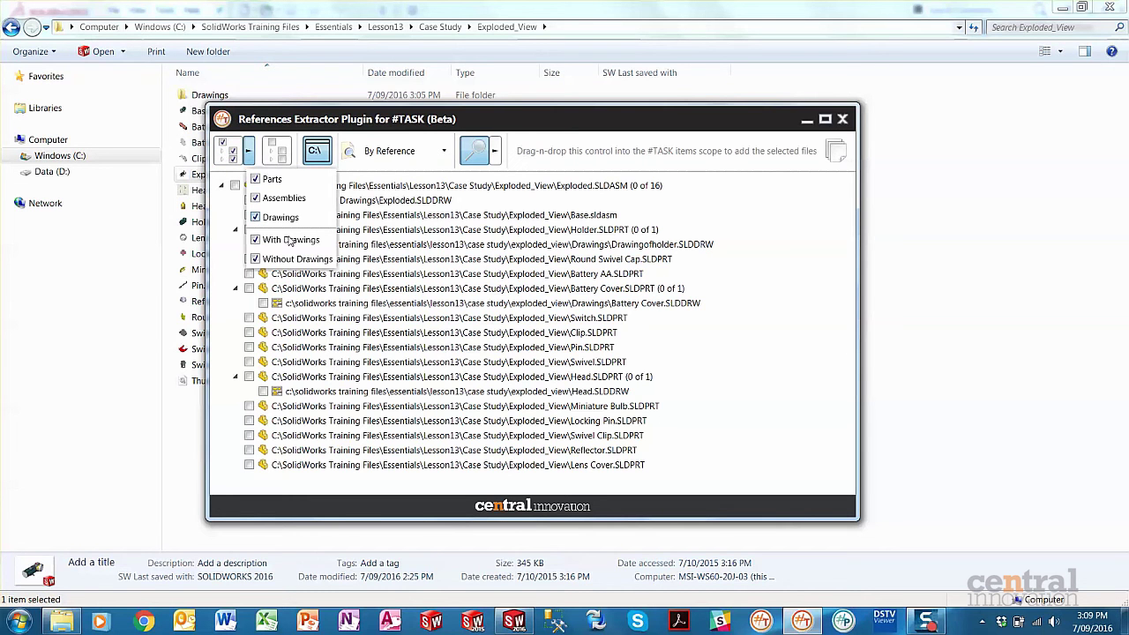
left_click(279, 157)
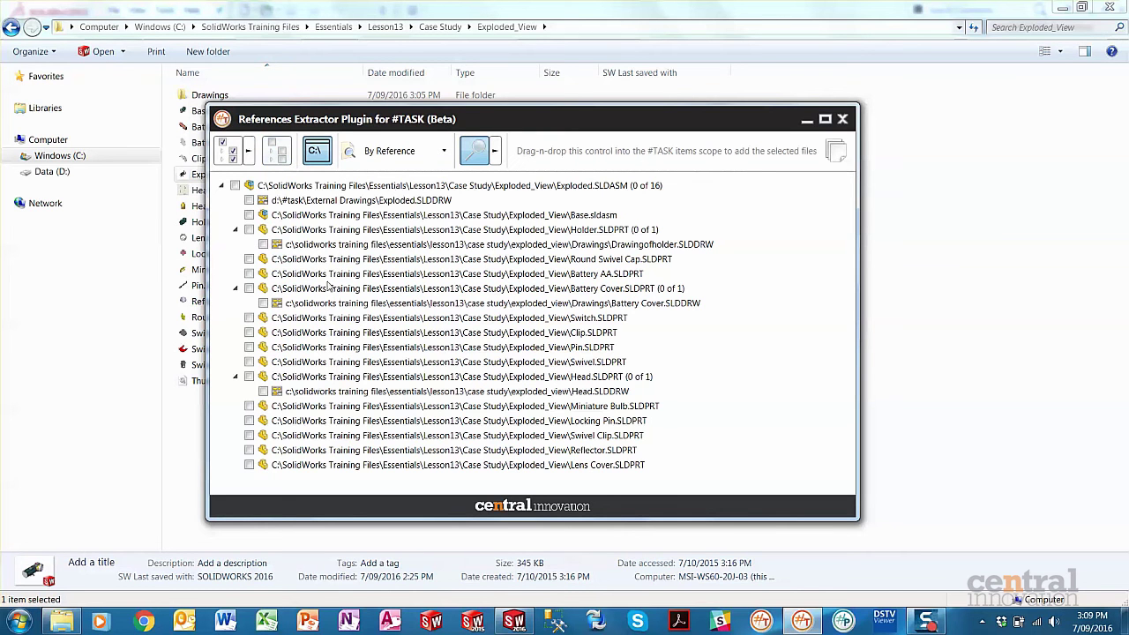
left_click(250, 155)
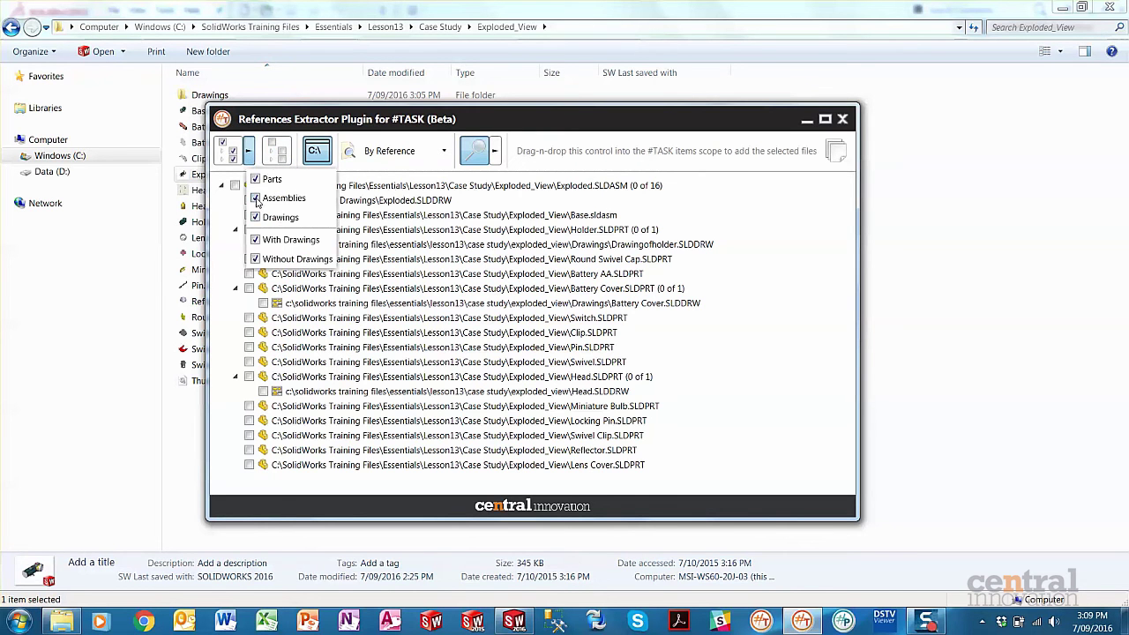
left_click(255, 199)
left_click(255, 217)
left_click(792, 351)
left_click(228, 157)
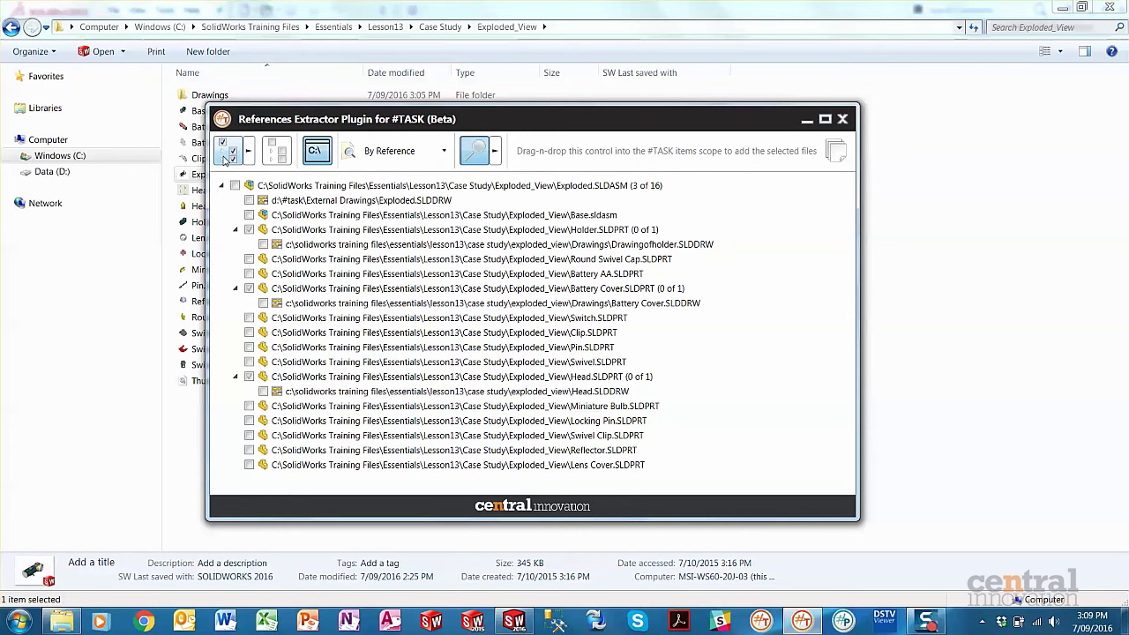
Change the selection filter from With Drawings to Without Drawings for Parts, deselect all references, and select those matching the filter.
left_click(248, 153)
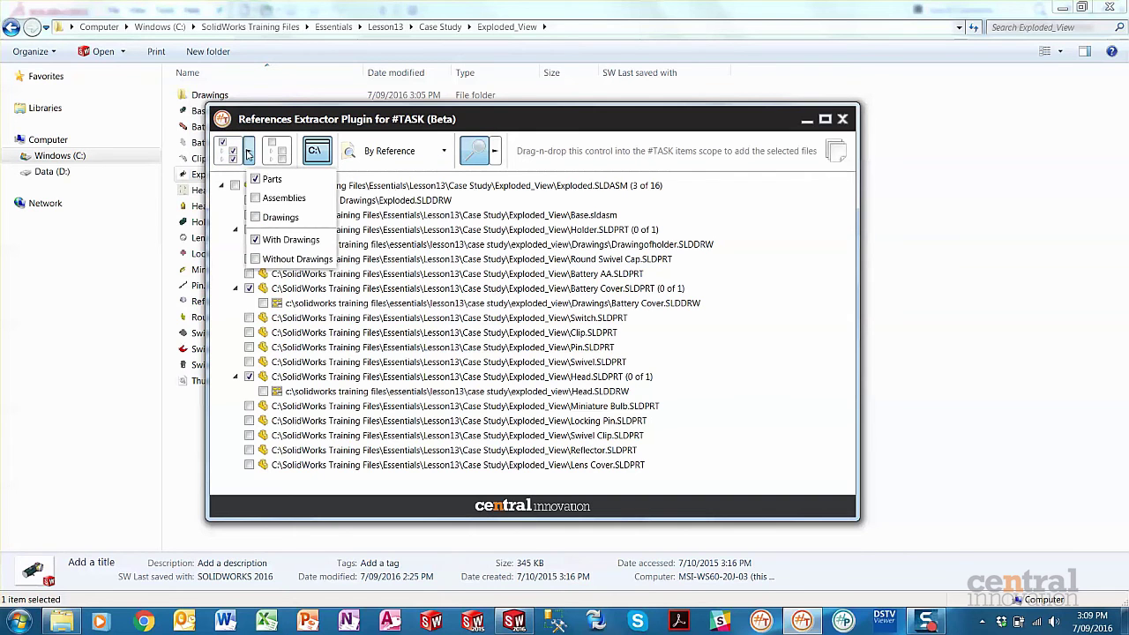
left_click(789, 456)
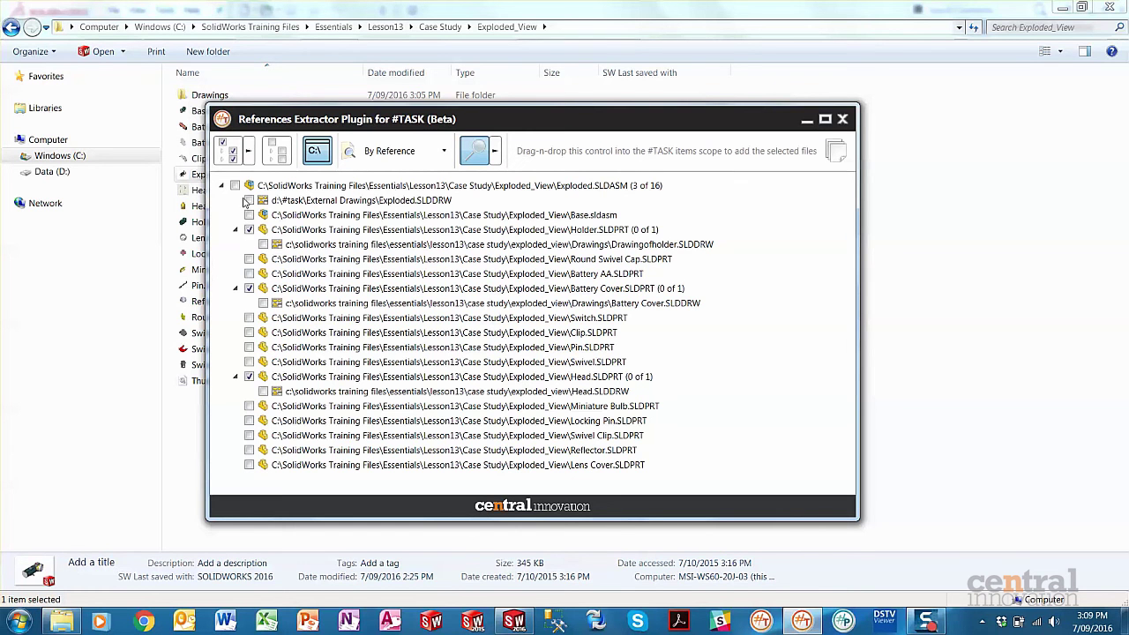
left_click(248, 151)
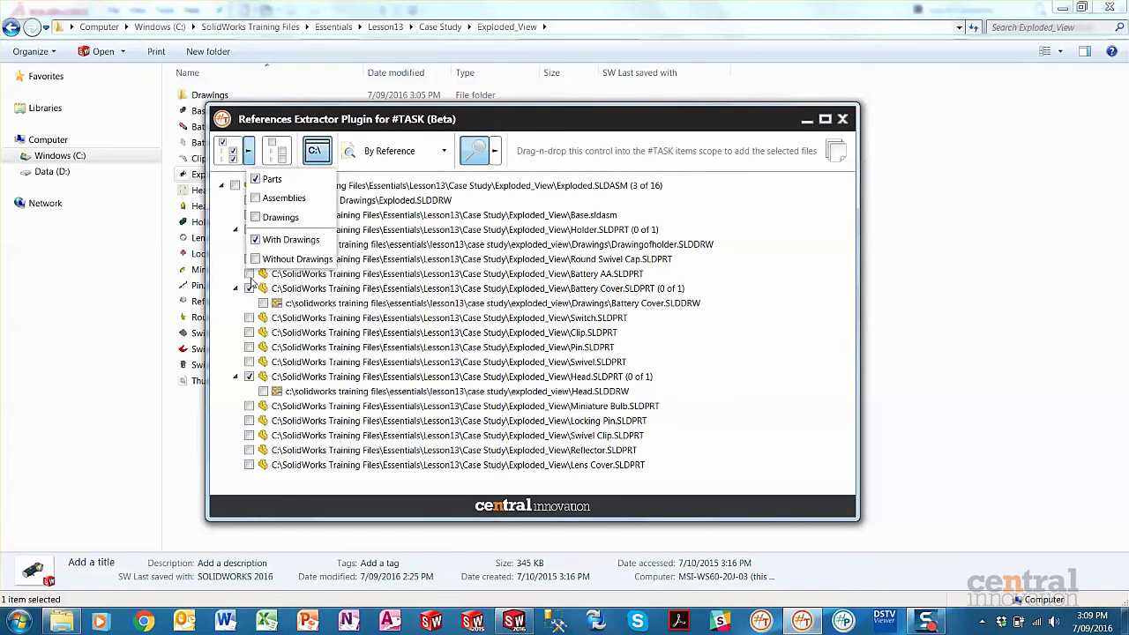
left_click(255, 240)
left_click(255, 259)
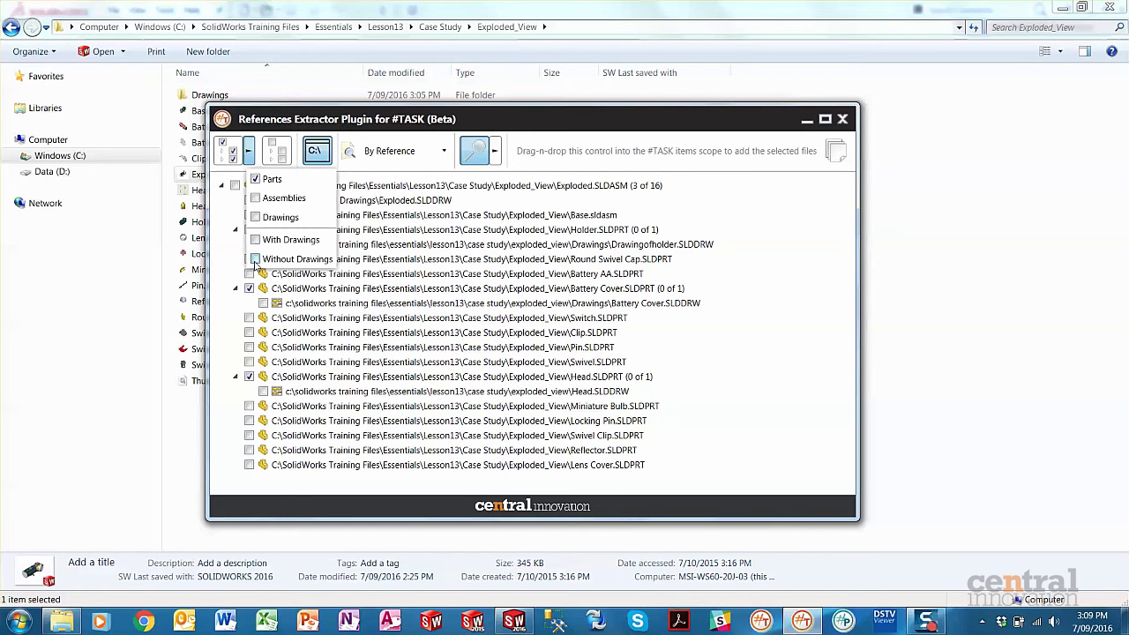
left_click(777, 397)
left_click(278, 151)
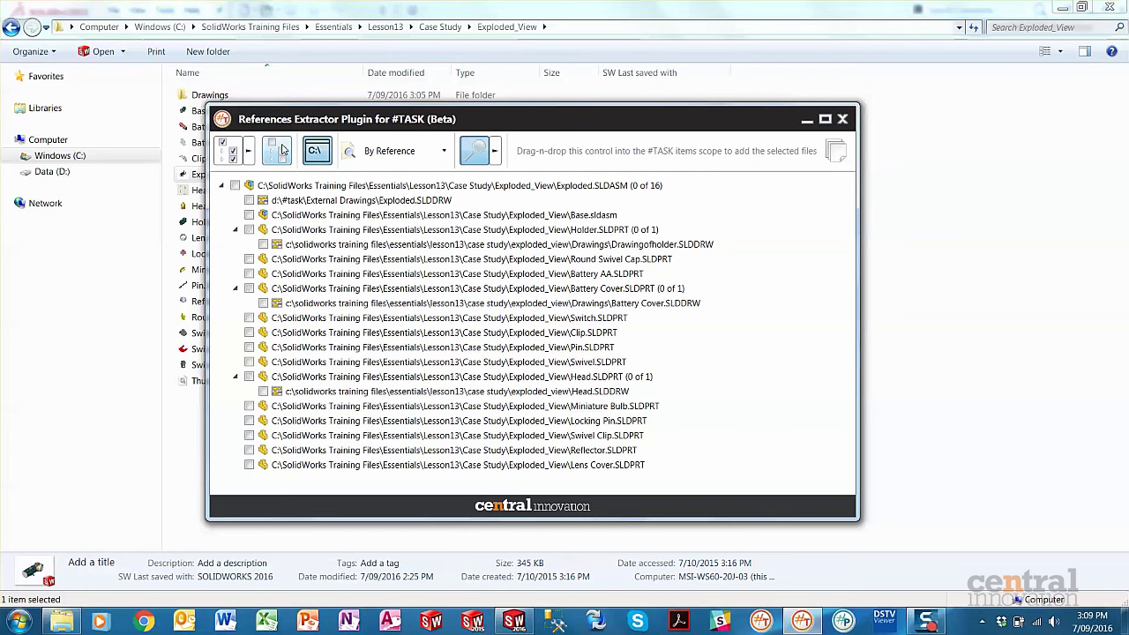
left_click(227, 151)
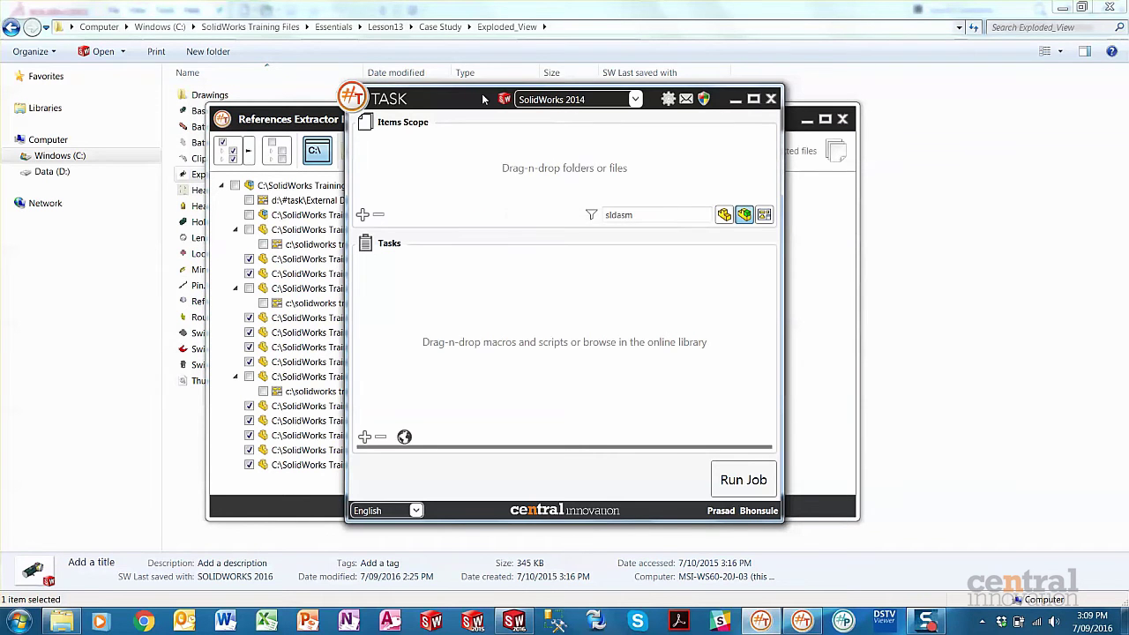
Add the selected part files from the References Extractor to the #TASK items scope and set its file filter to sldprt.
left_click_drag(485, 98, 488, 245)
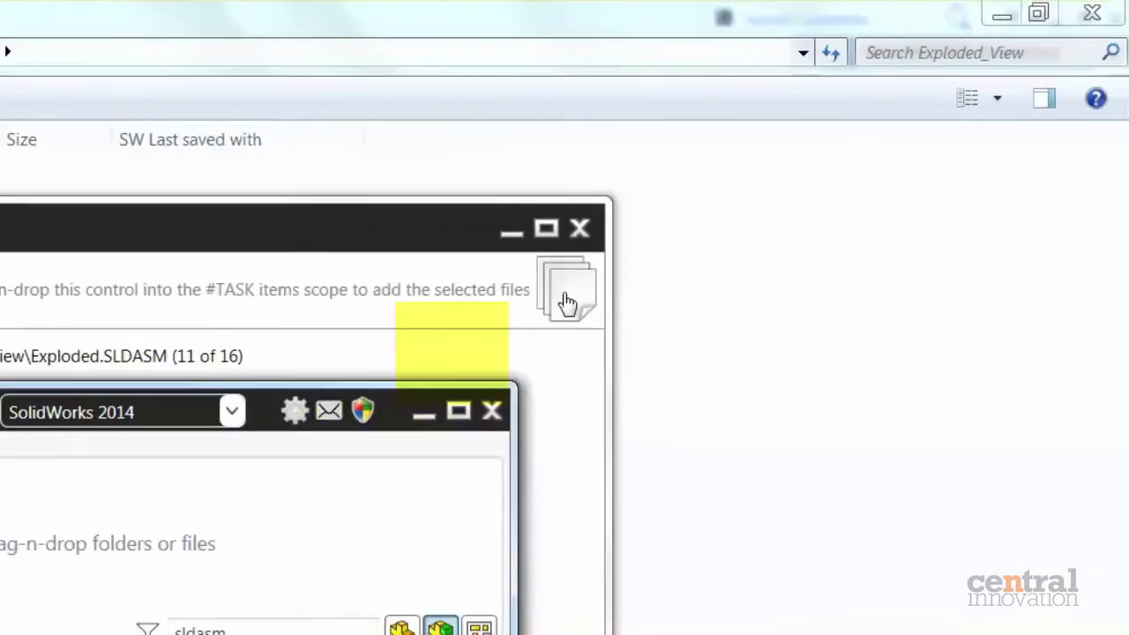
left_click_drag(836, 151, 465, 295)
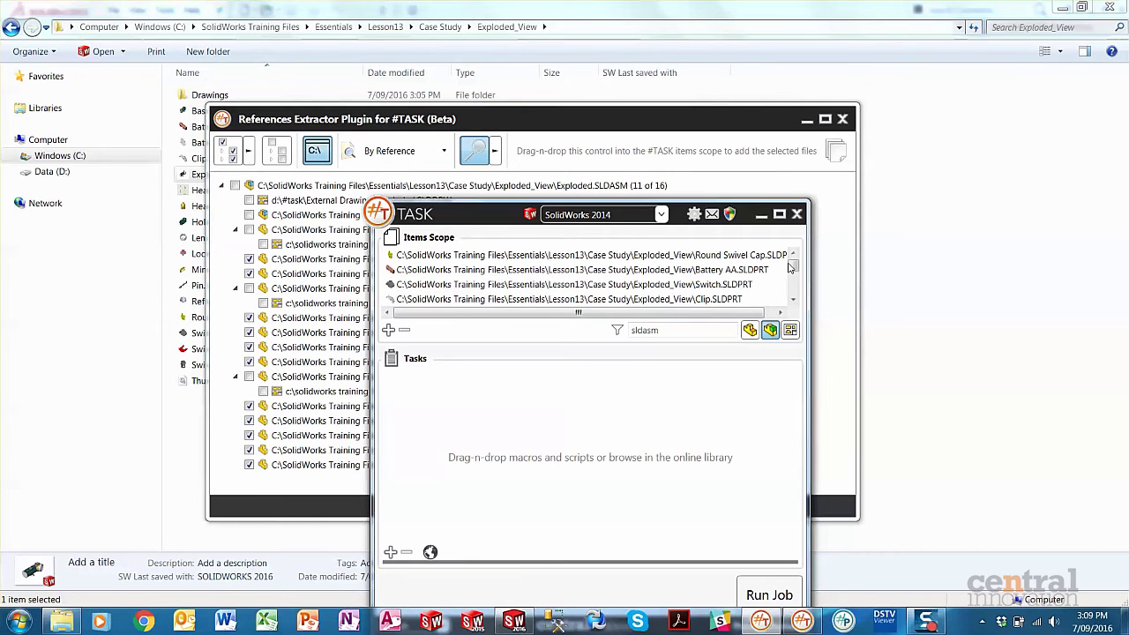
scroll(793, 289, "down", 4)
scroll(793, 289, "up", 5)
left_click(771, 333)
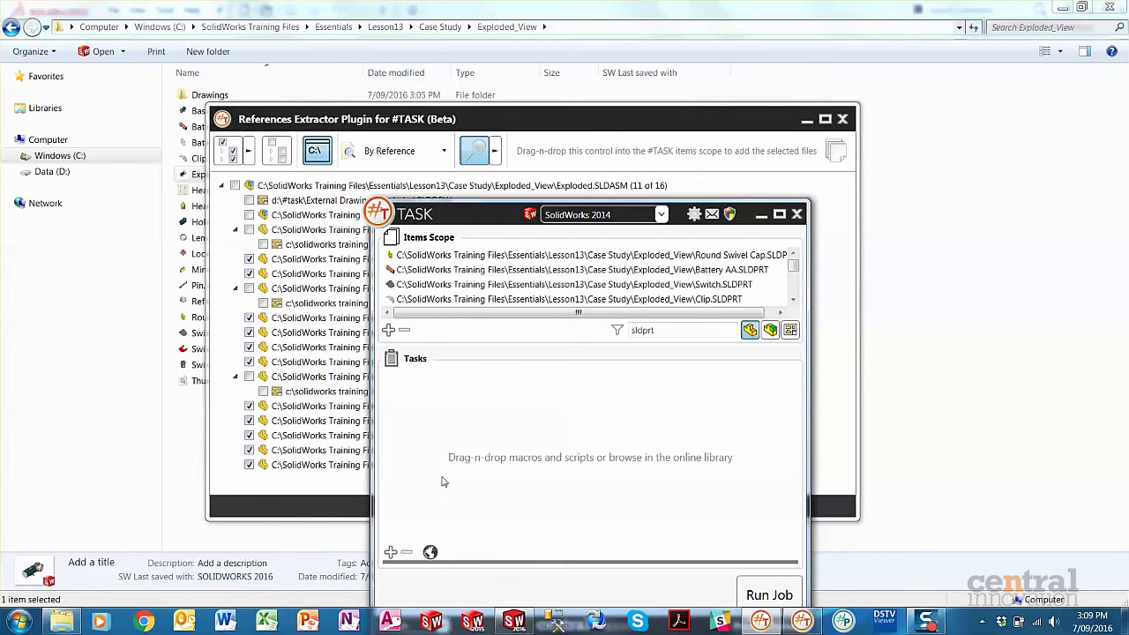
Search the online library for "drawings" and add the Generate Drawings task to the tasks scope.
left_click(431, 553)
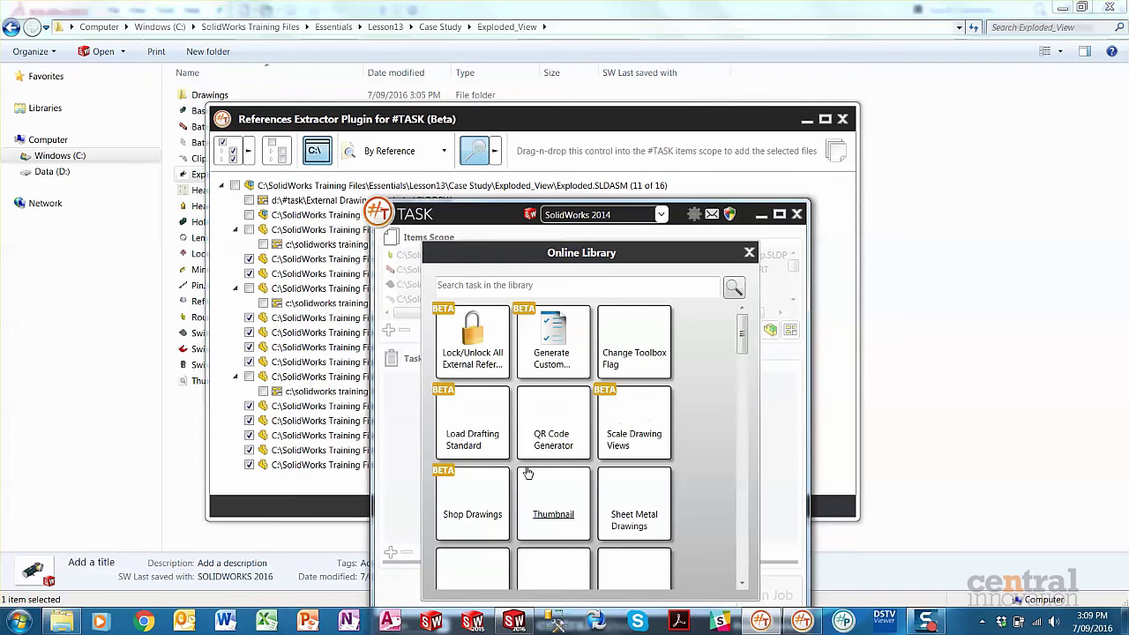
left_click(651, 281)
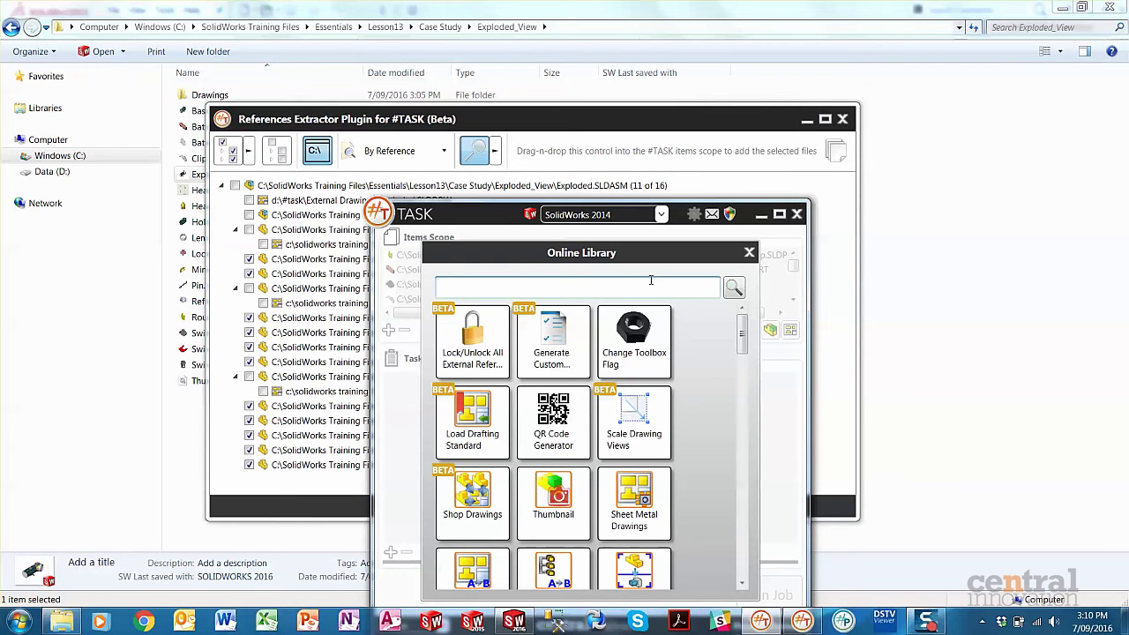
type("drawinga")
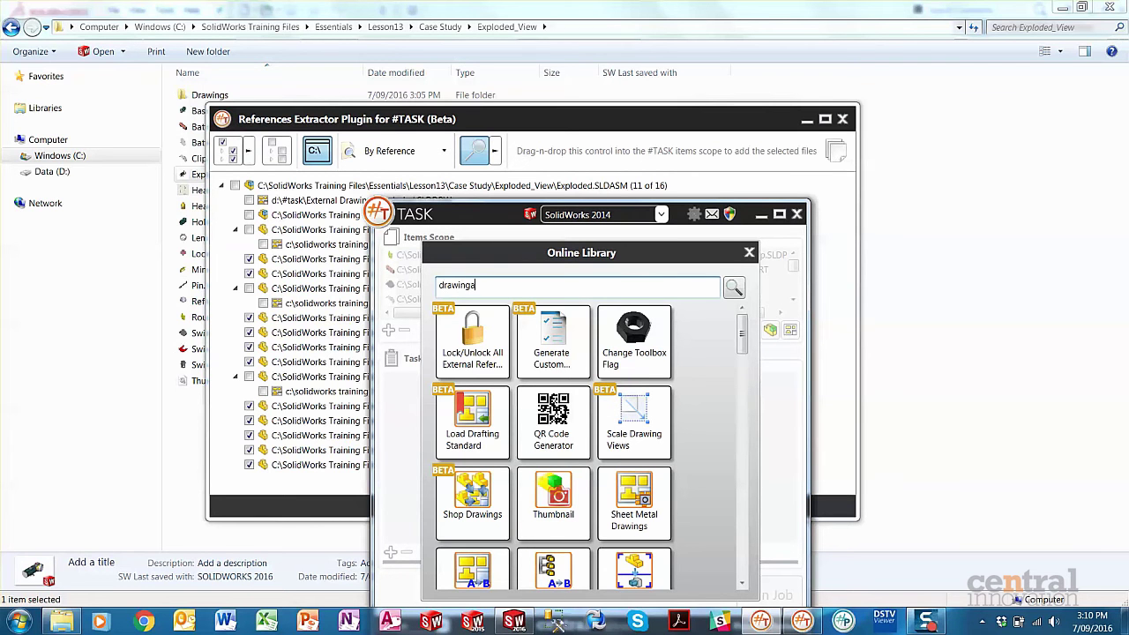
key("BackSpace")
type("s")
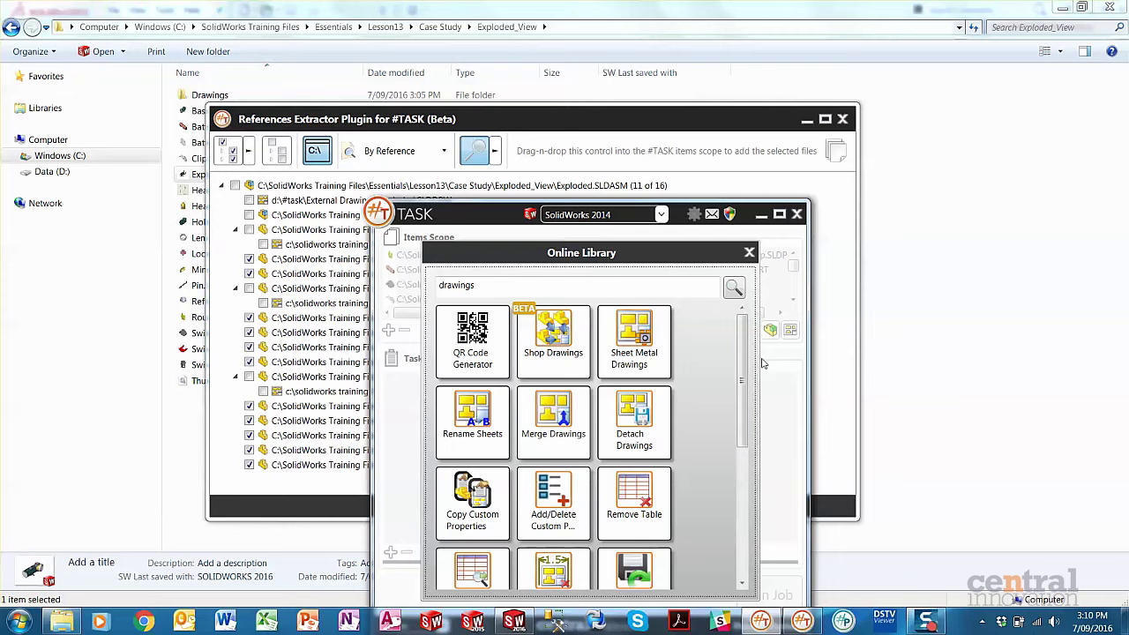
left_click_drag(764, 362, 759, 503)
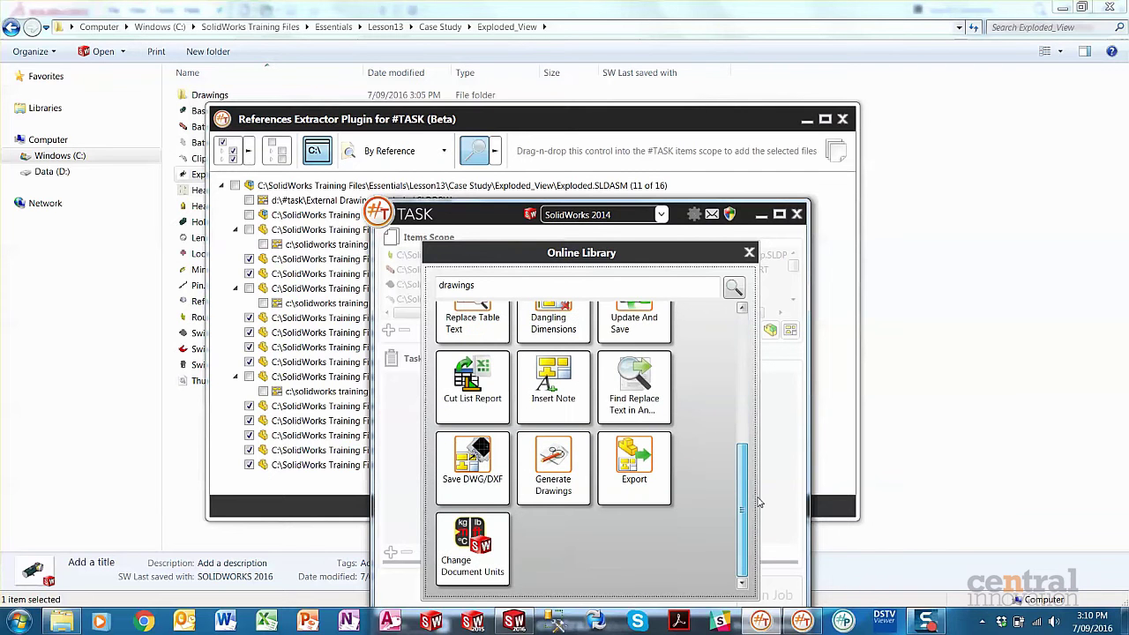
left_click(553, 464)
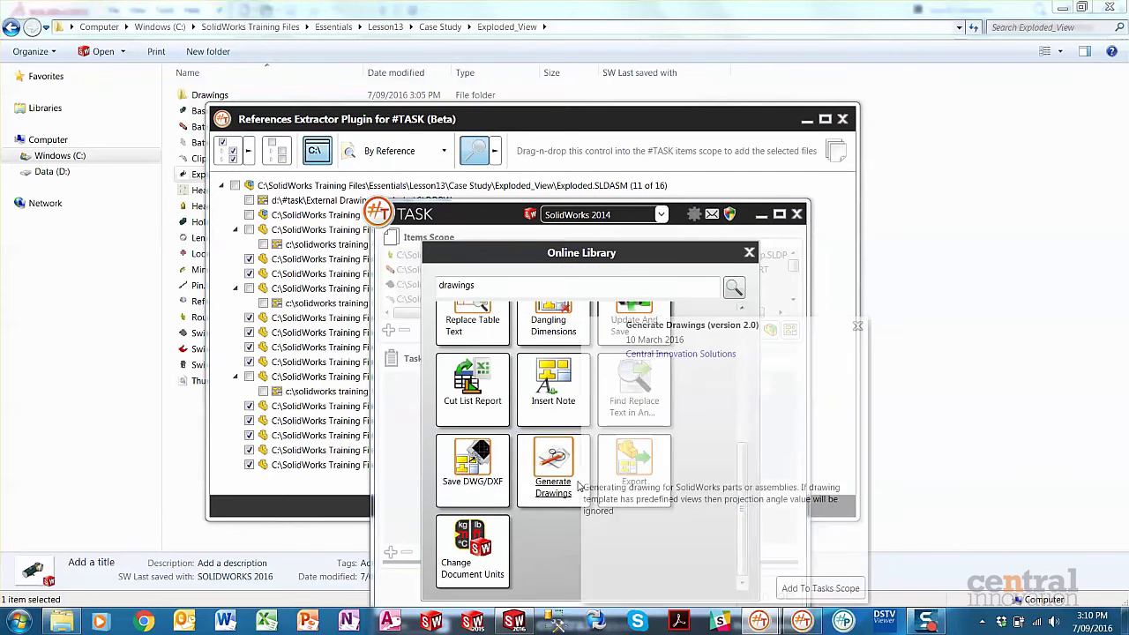
left_click(804, 589)
left_click(749, 252)
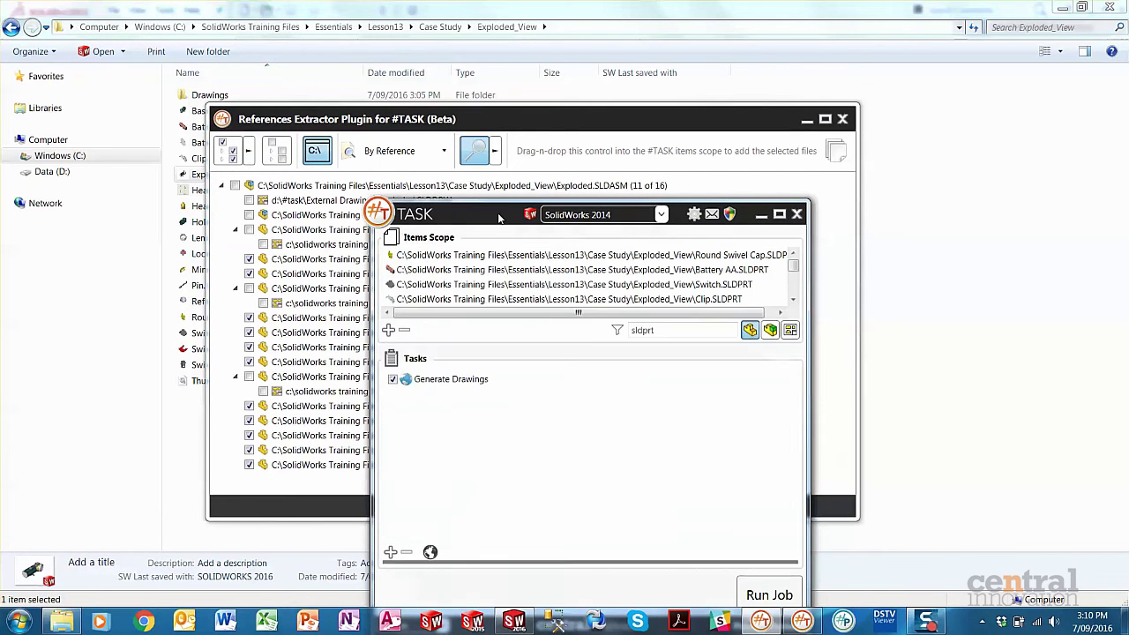
Set the Generate Drawings task's paper size to A3 and its projection type to Third Angle.
left_click_drag(498, 217, 557, 74)
left_click(499, 235)
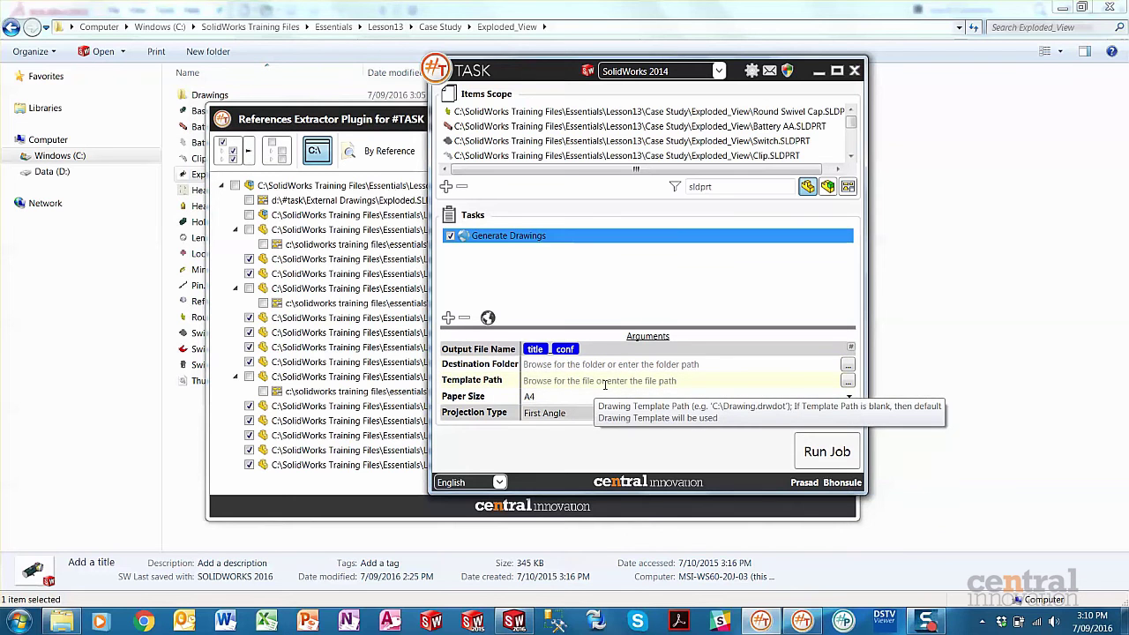
left_click(529, 397)
left_click(538, 448)
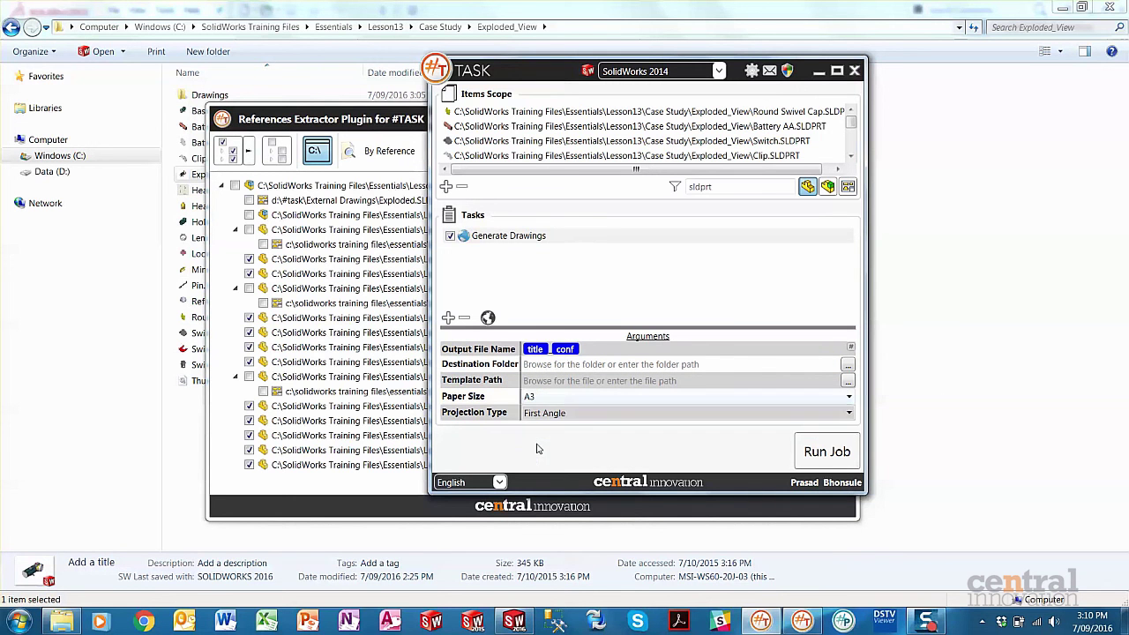
left_click(547, 413)
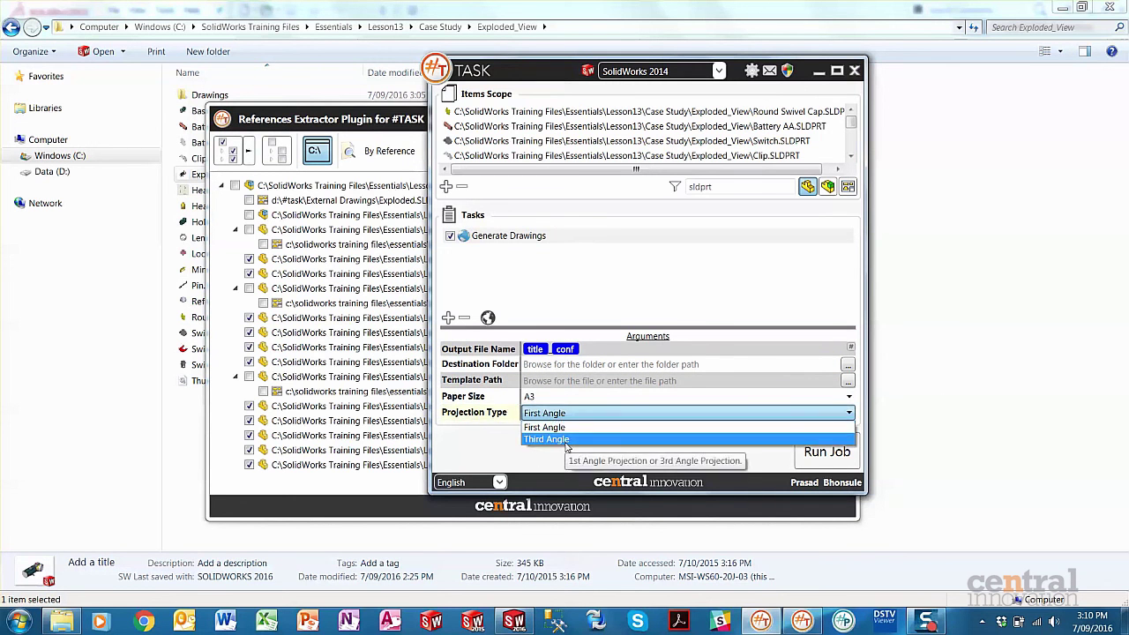
left_click(565, 441)
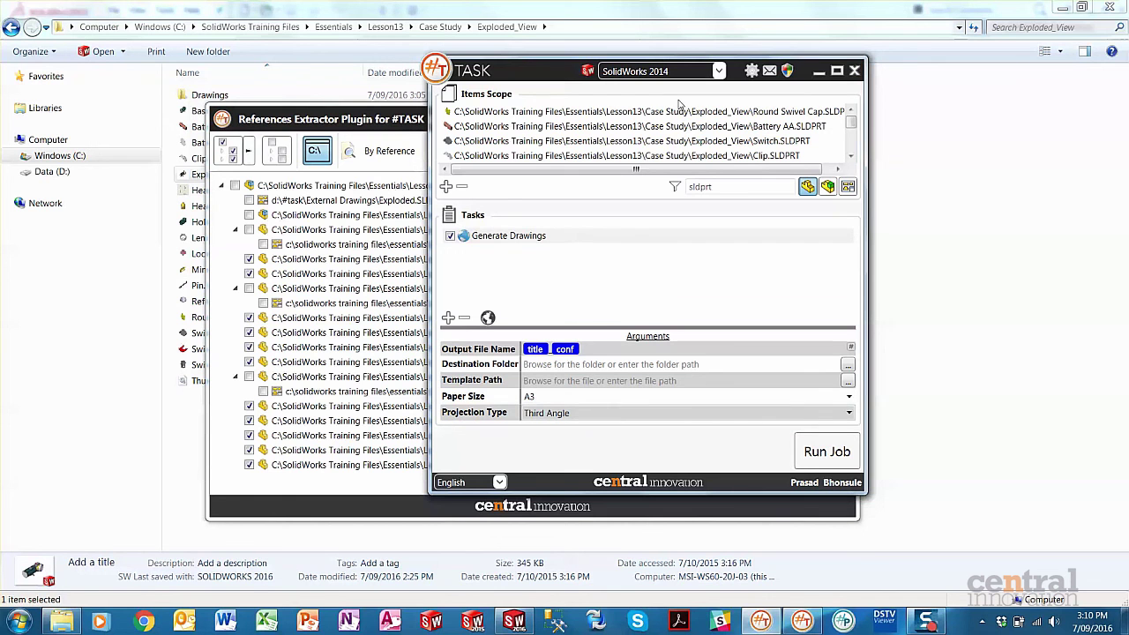
Run the drawing generation job in the already open SOLIDWORKS 2016 session and close its progress list.
left_click(671, 72)
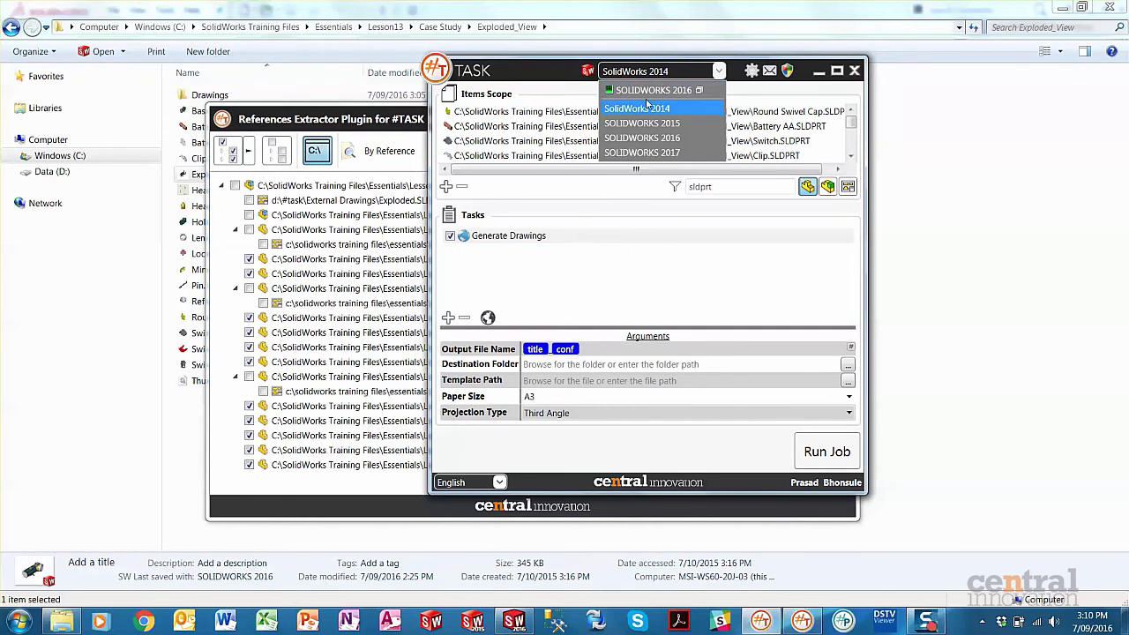
left_click(651, 91)
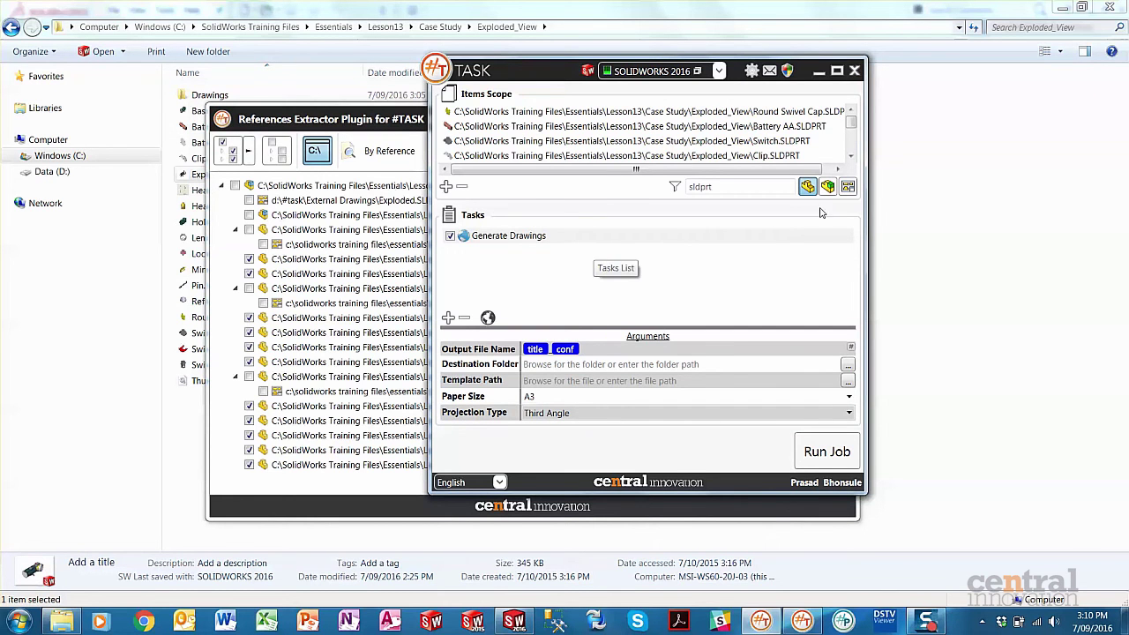
left_click(852, 156)
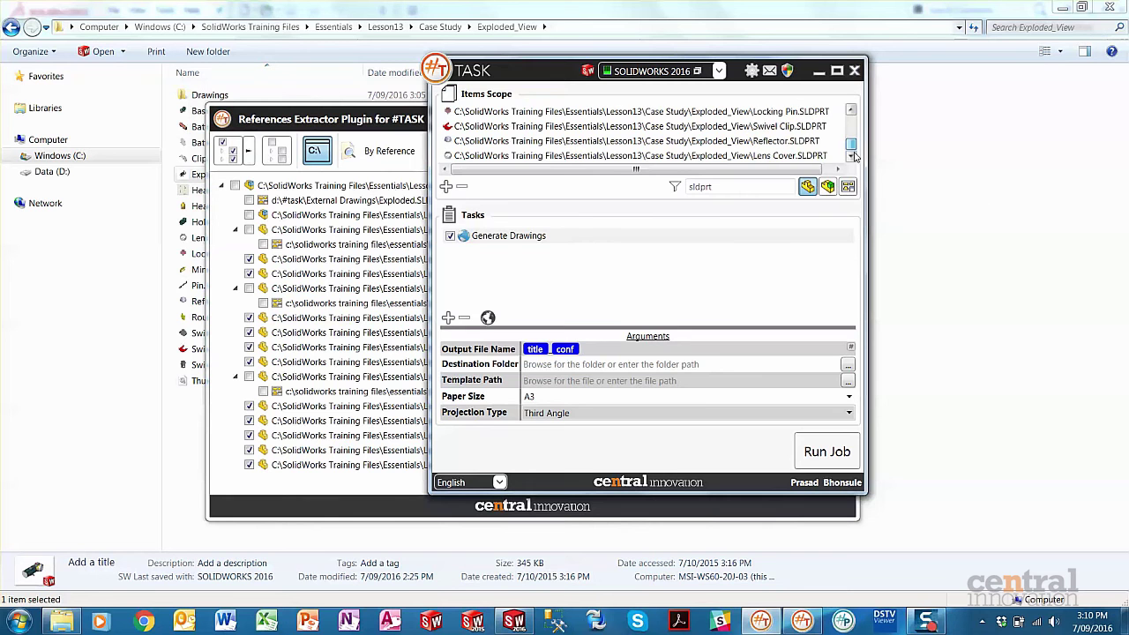
left_click(850, 110)
left_click(827, 452)
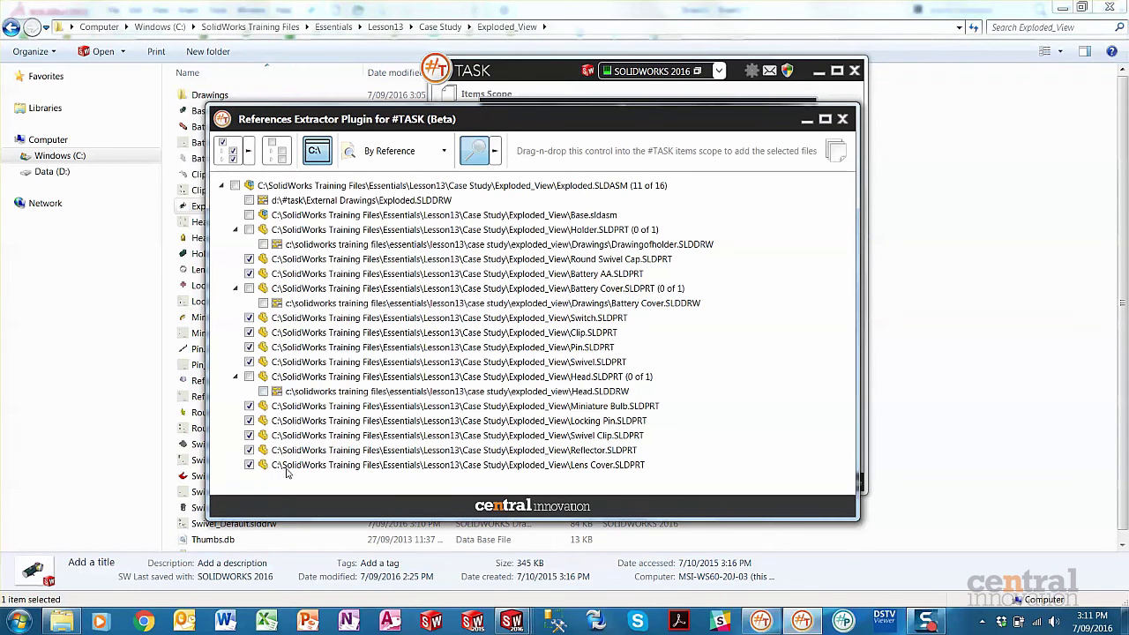
left_click(548, 75)
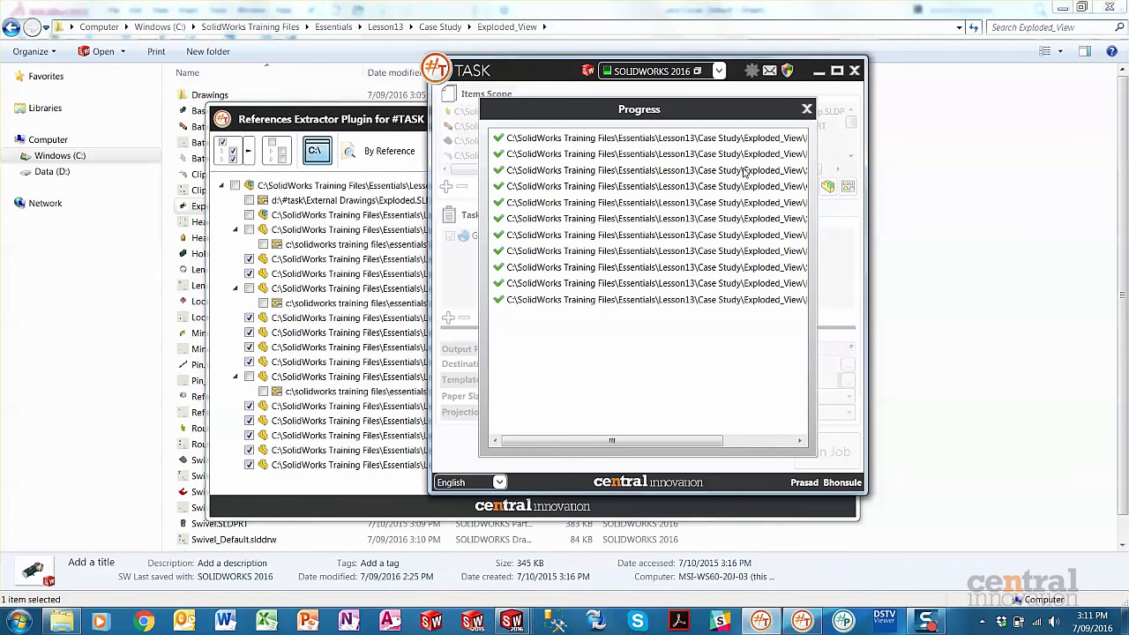
left_click(806, 112)
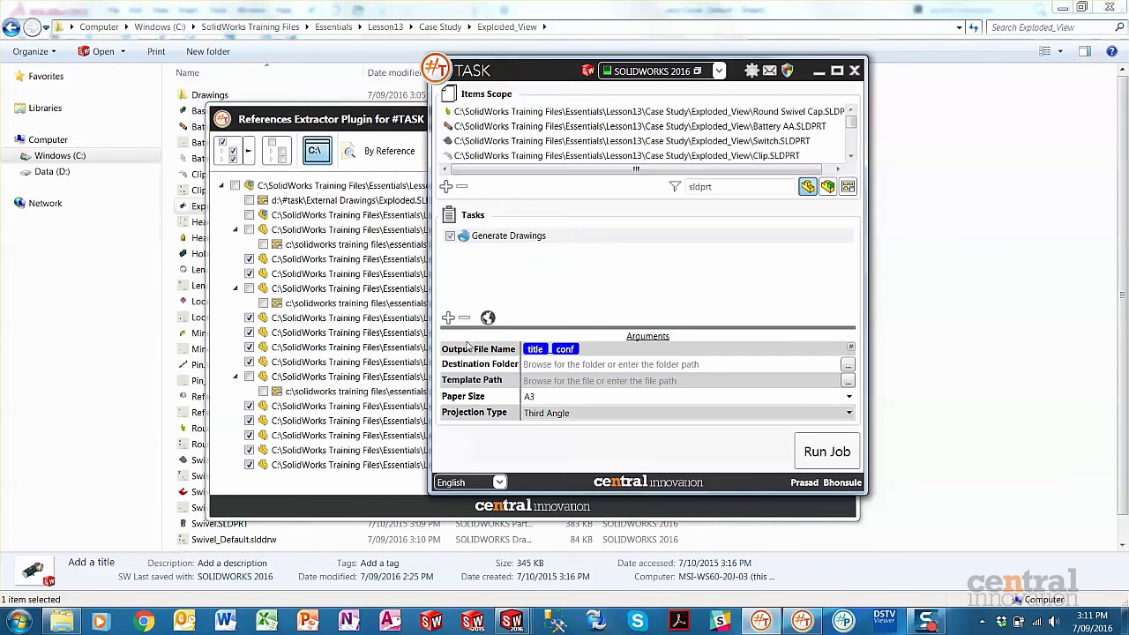
Clear Exploded.SLDASM from the References Extractor, extract its references again, and expand the assembly entry.
left_click(359, 492)
left_click(397, 189)
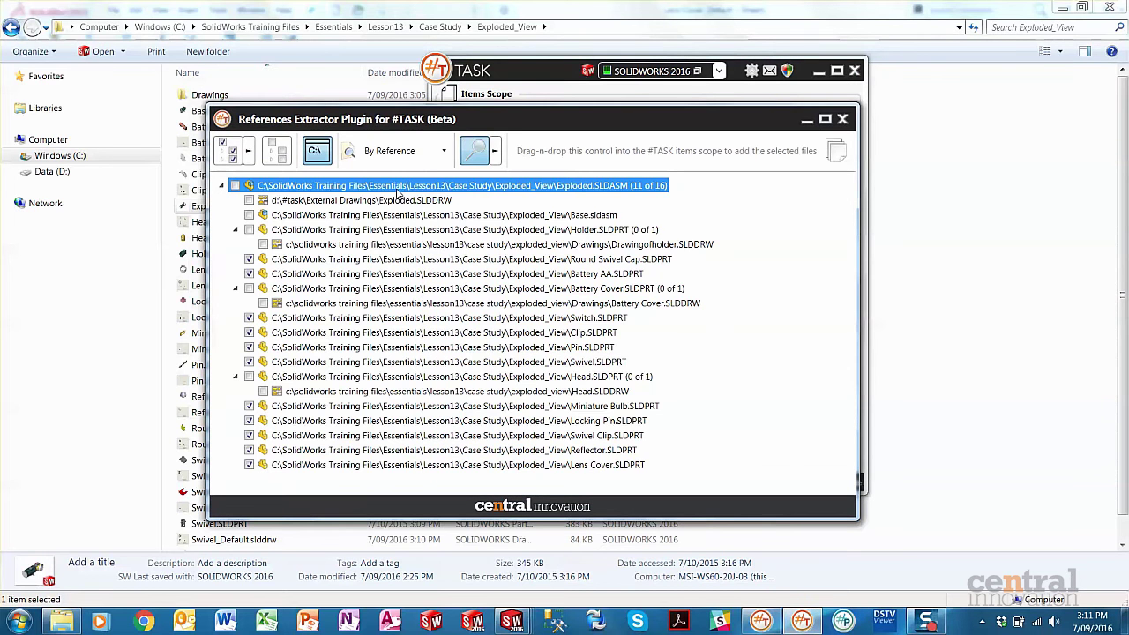
key("Delete")
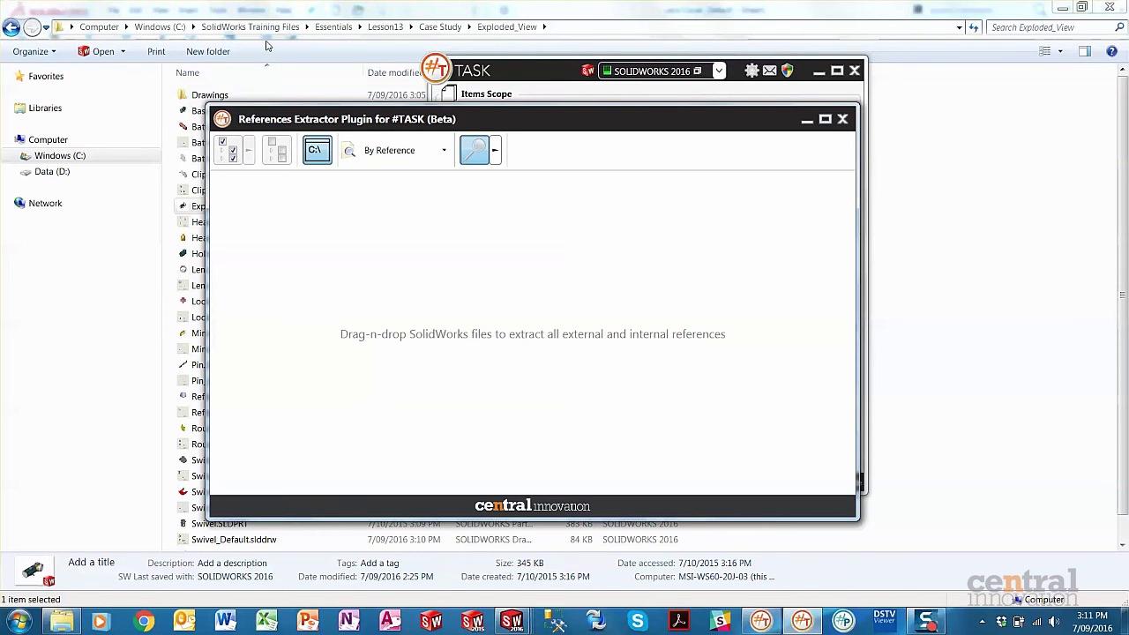
left_click_drag(198, 206, 346, 247)
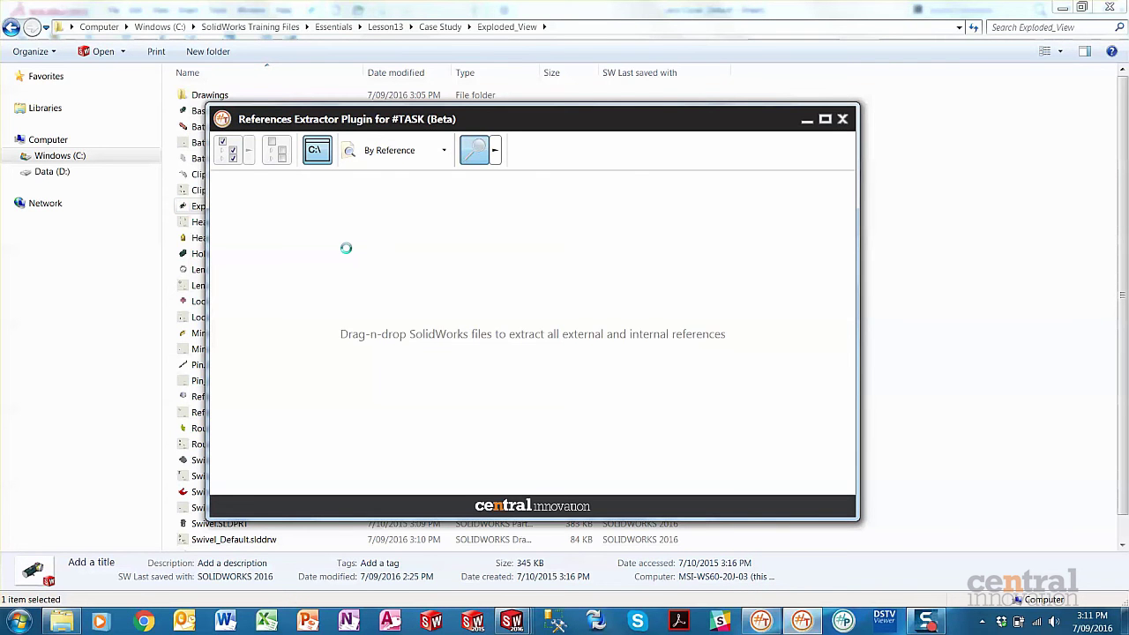
left_click(221, 186)
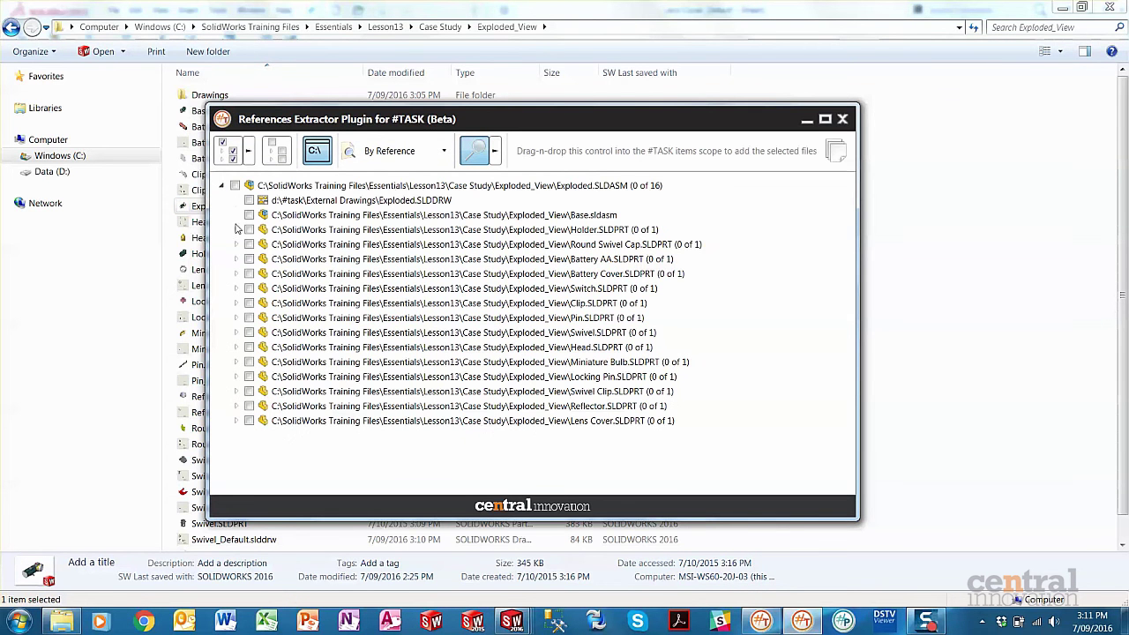
Expand the part entries from Lens Cover up to Swivel in the reference tree to check their associated drawings.
left_click(236, 421)
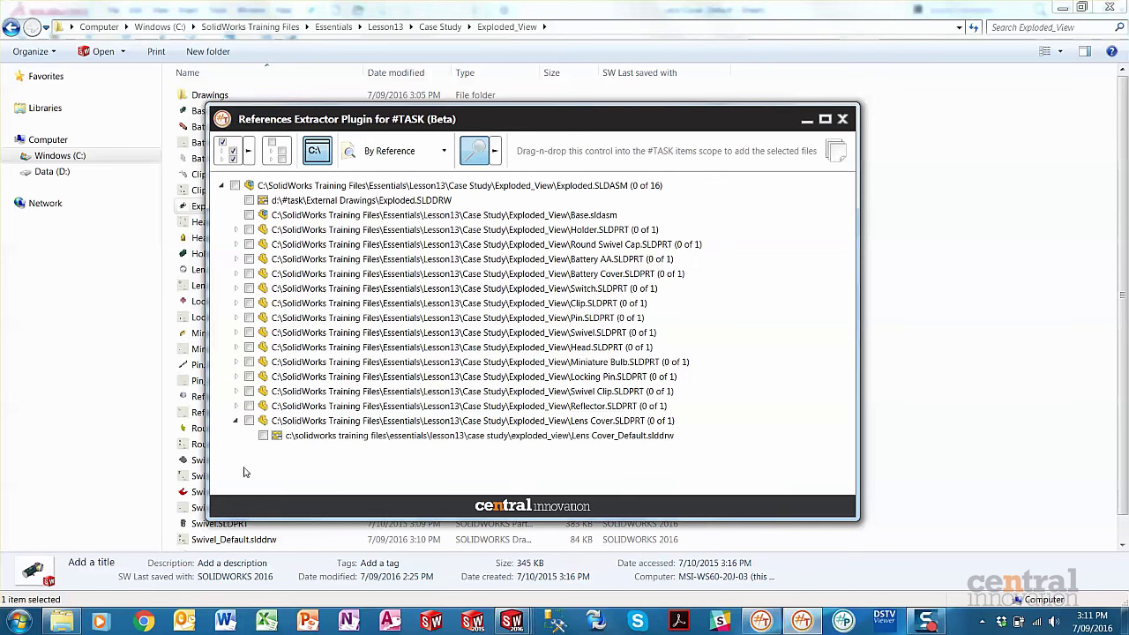
left_click(235, 407)
left_click(235, 391)
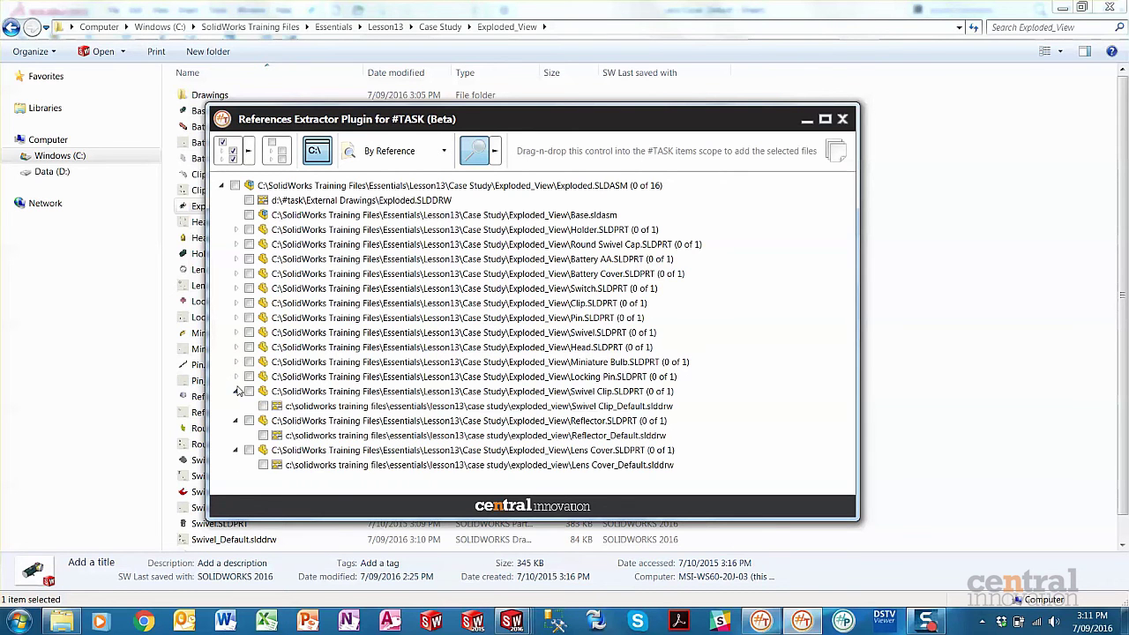
left_click(236, 377)
left_click(235, 361)
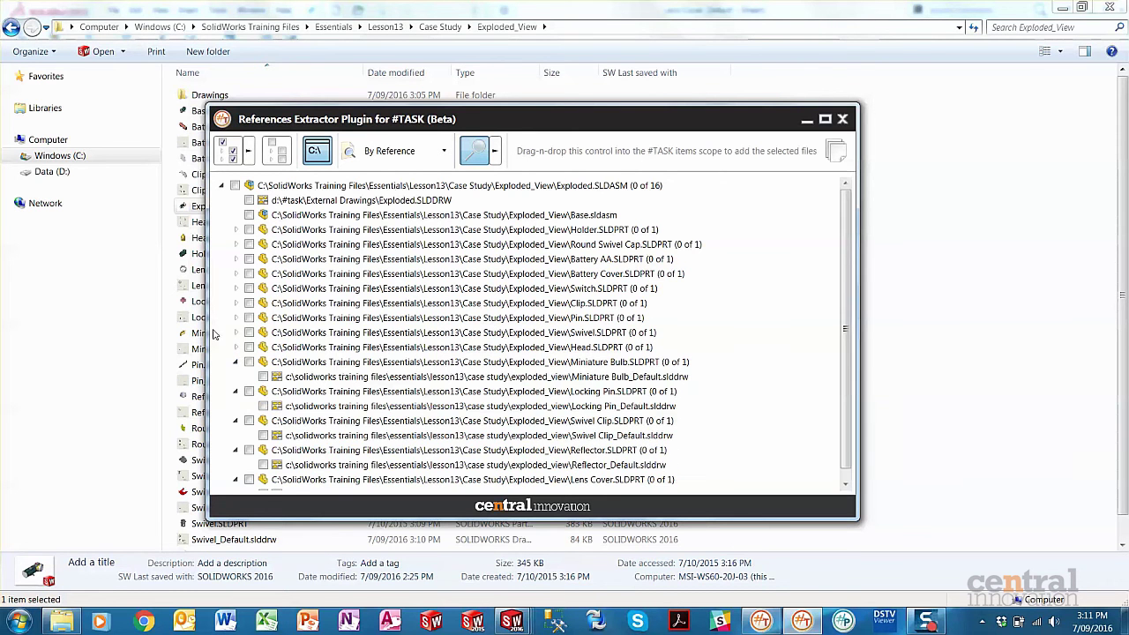
scroll(211, 222, "down", 1)
left_click(236, 336)
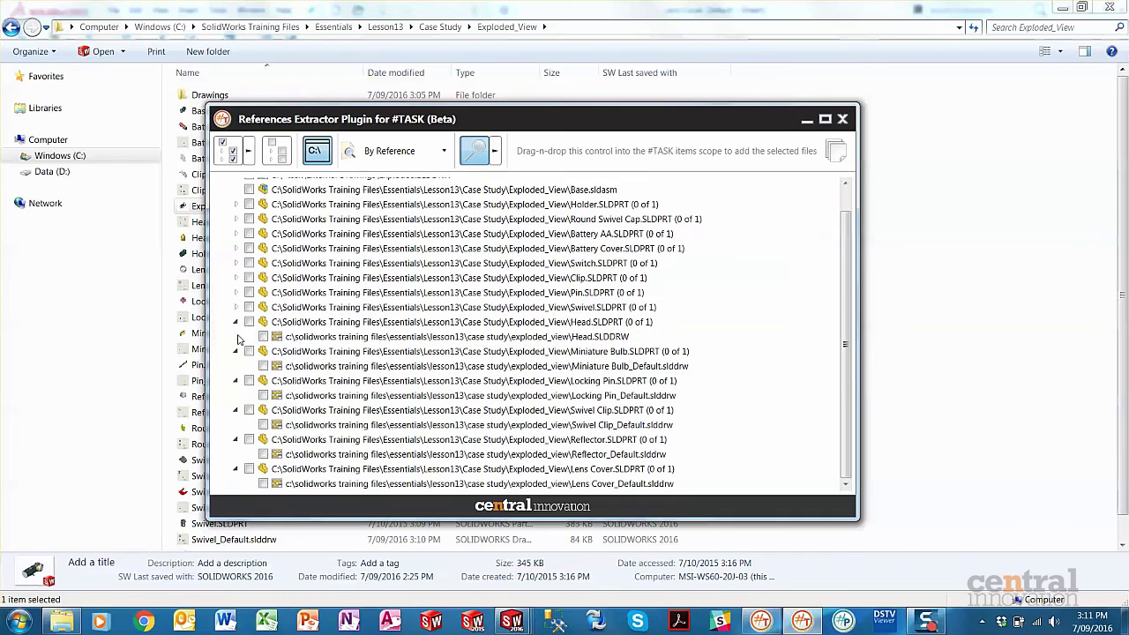
left_click(237, 308)
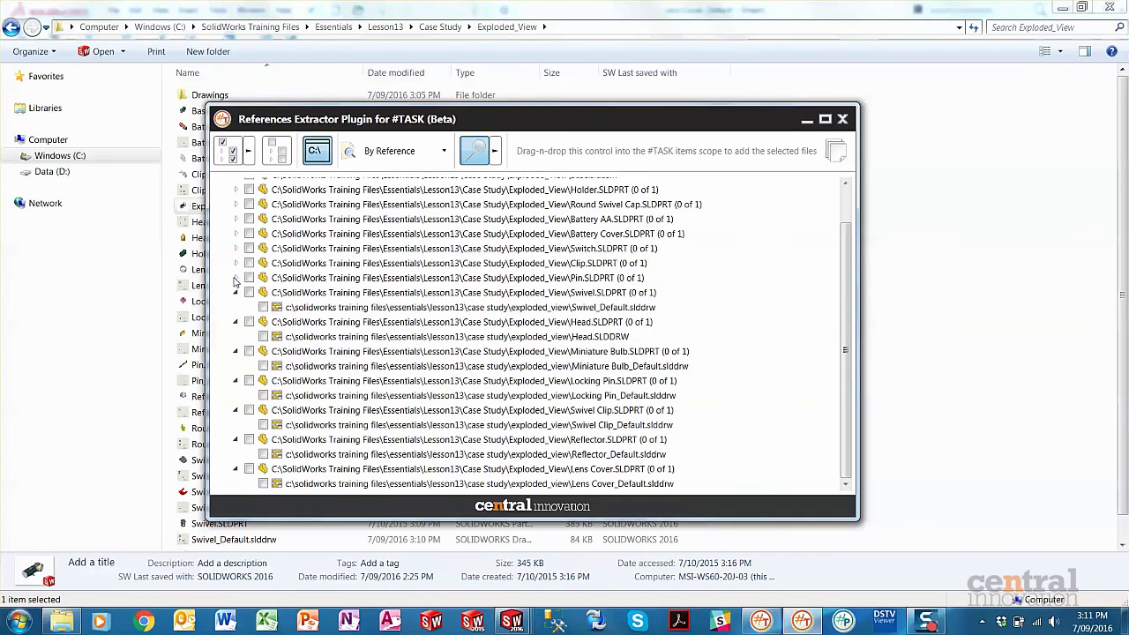
scroll(675, 306, "up", 2)
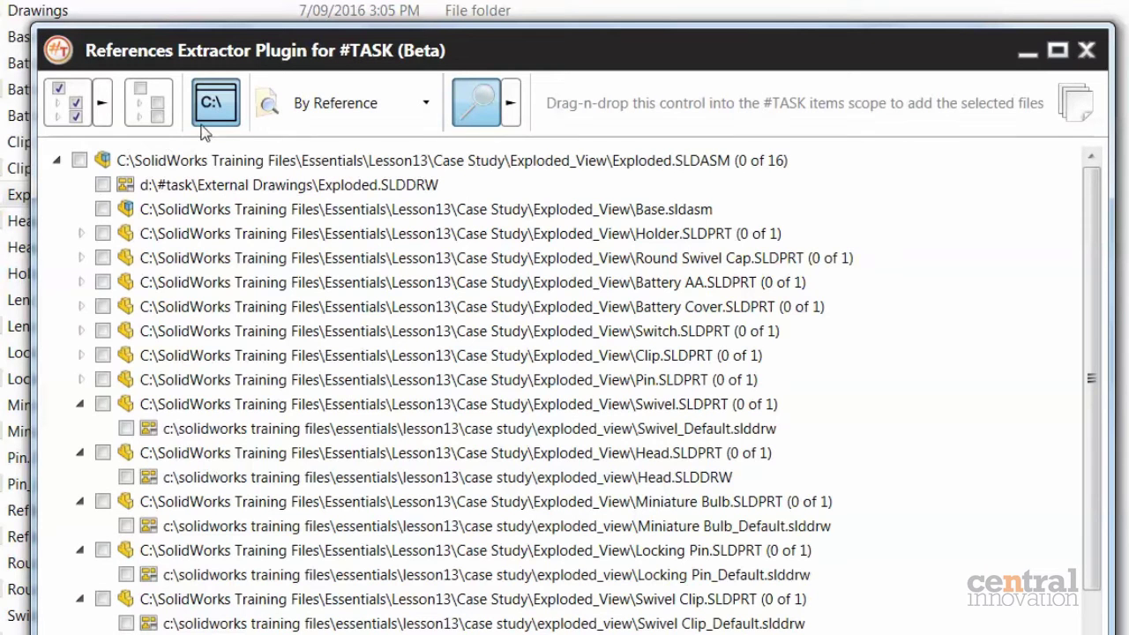
Switch the reference tree to short file names and back to full paths, and look through the listed drawings.
left_click(202, 128)
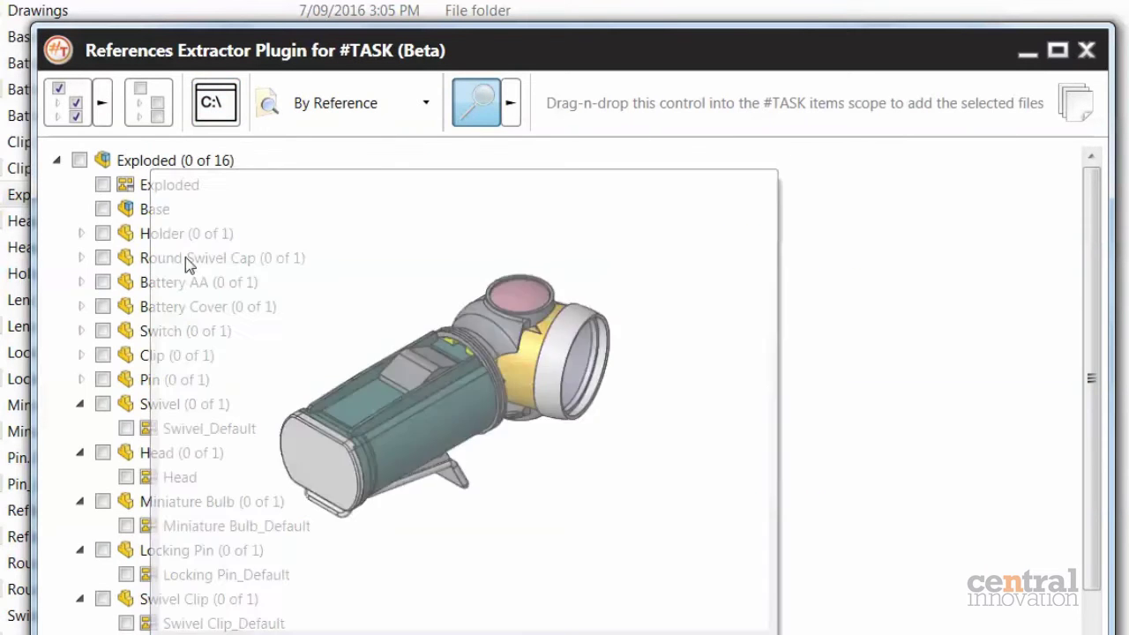
left_click(216, 102)
scroll(491, 475, "down", 1)
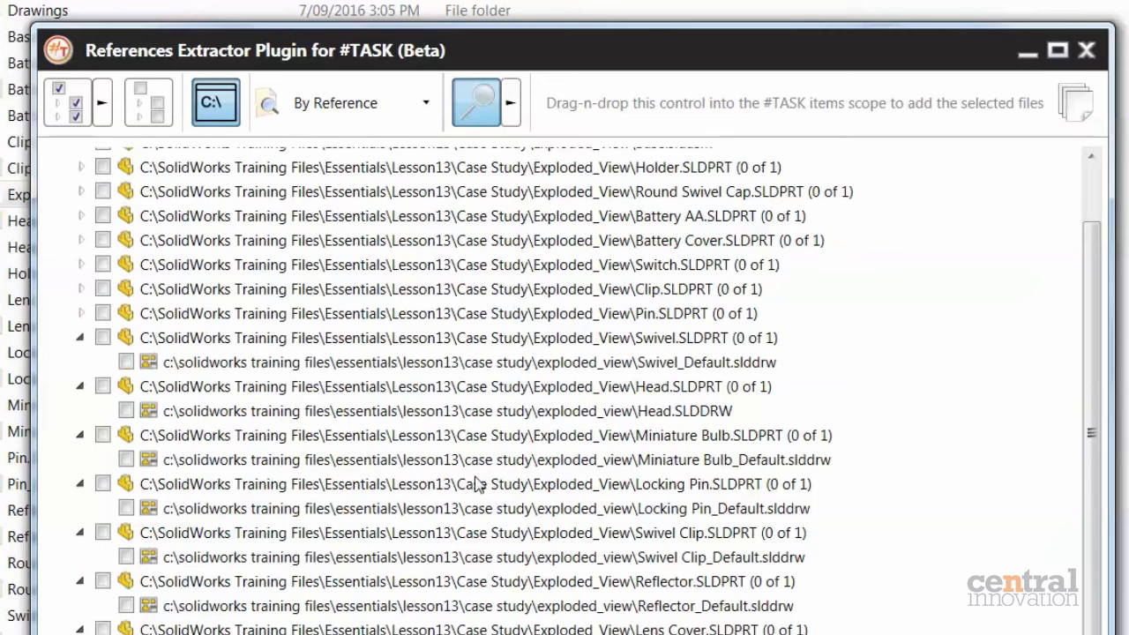
scroll(491, 309, "up", 1)
scroll(297, 344, "down", 1)
scroll(274, 406, "up", 1)
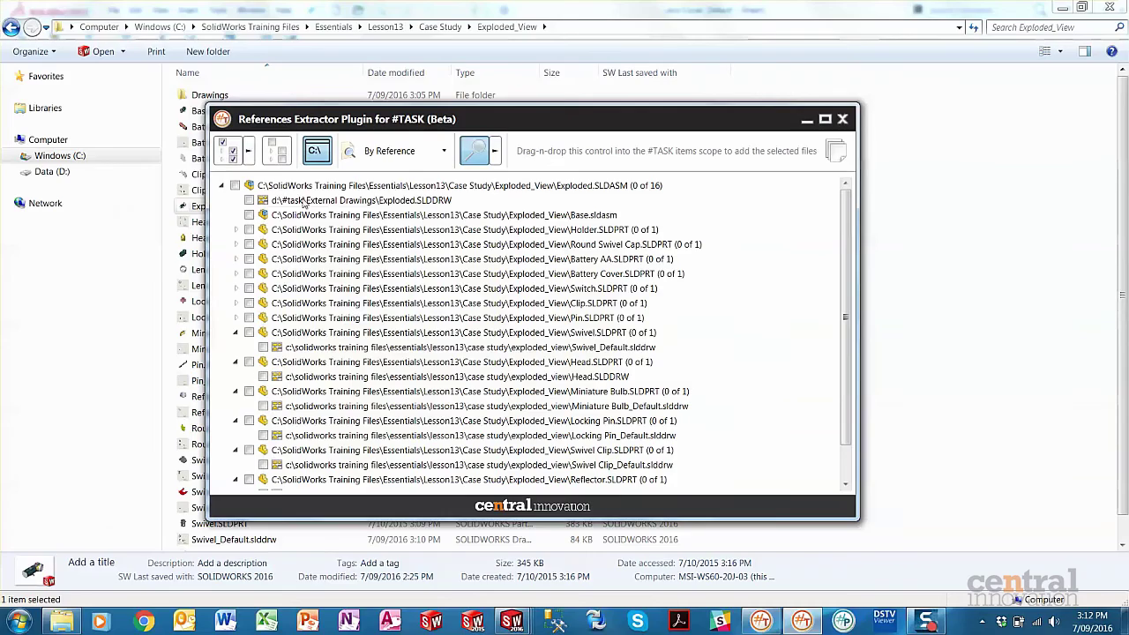
Select only the drawing files in the reference tree with the Drawings selection filter.
left_click(248, 151)
left_click(276, 150)
left_click(248, 151)
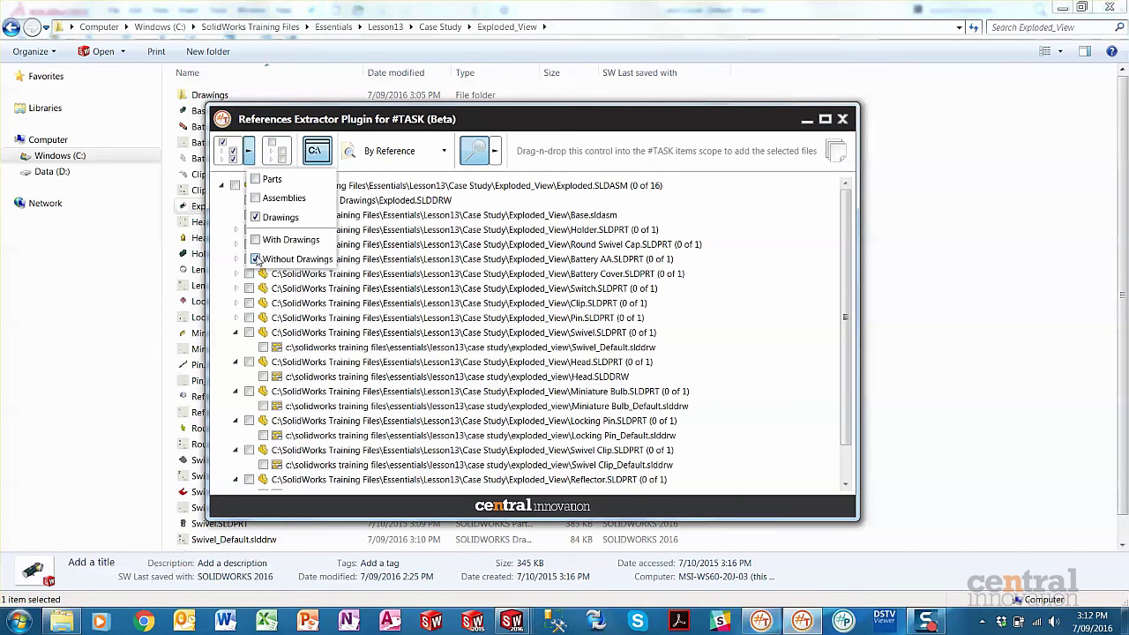
left_click(690, 298)
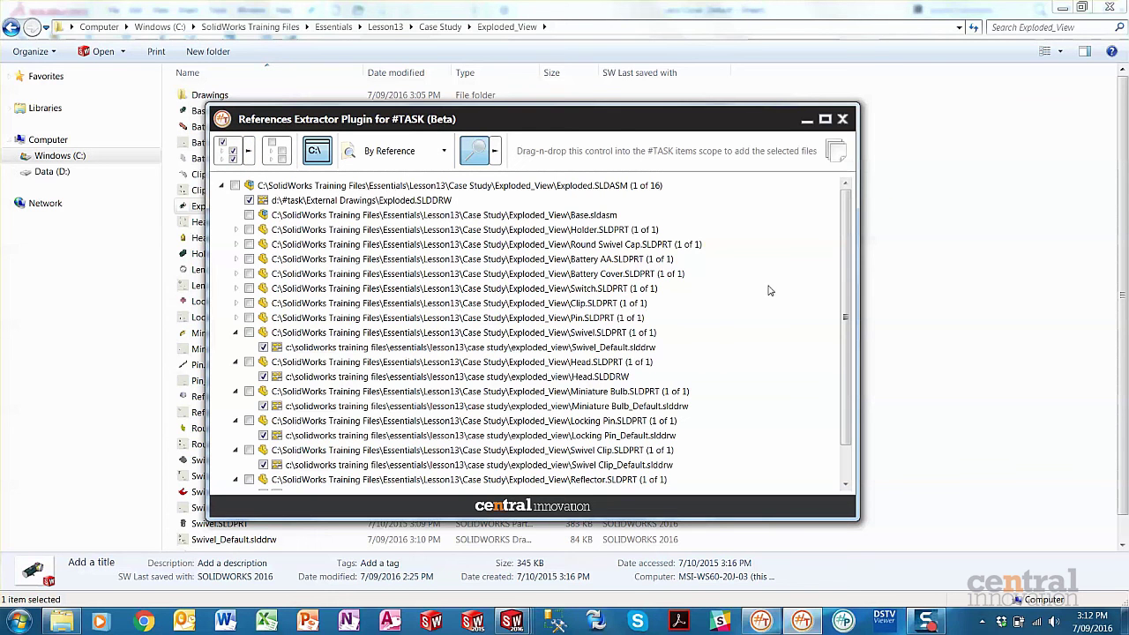
Switch to #TASK and remove all the part files from its items scope.
left_click(761, 622)
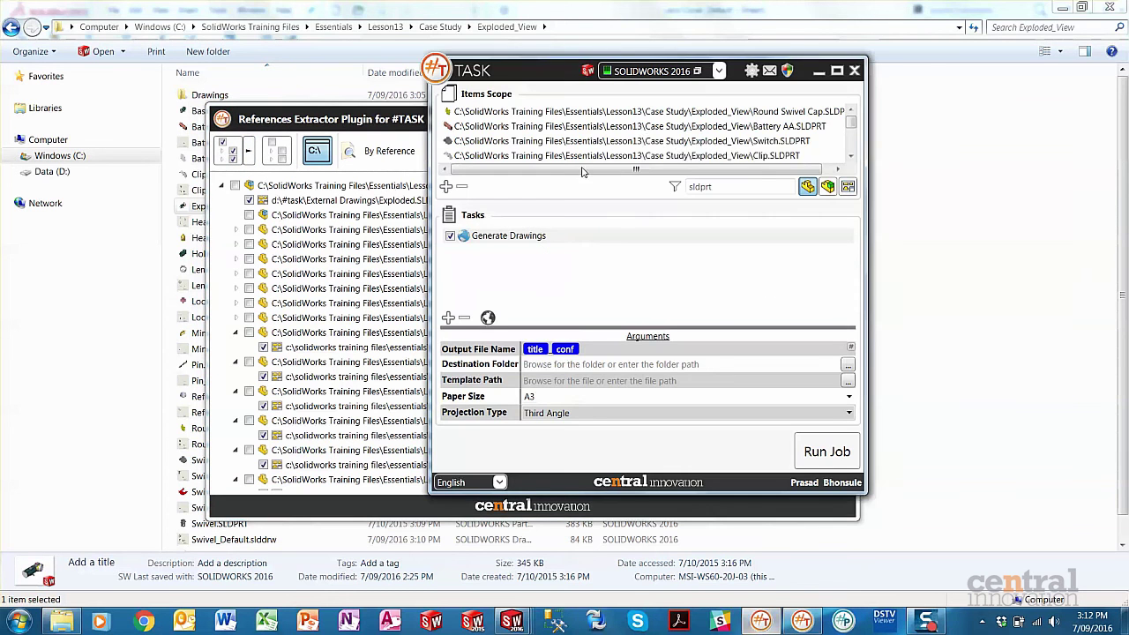
left_click(642, 127)
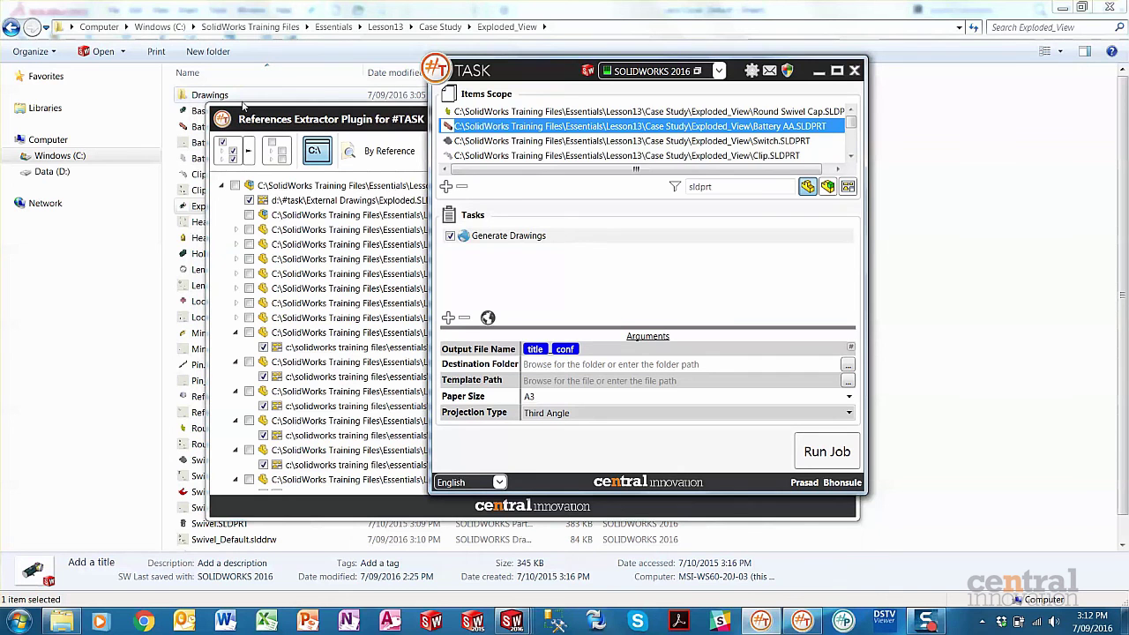
key("ctrl+a")
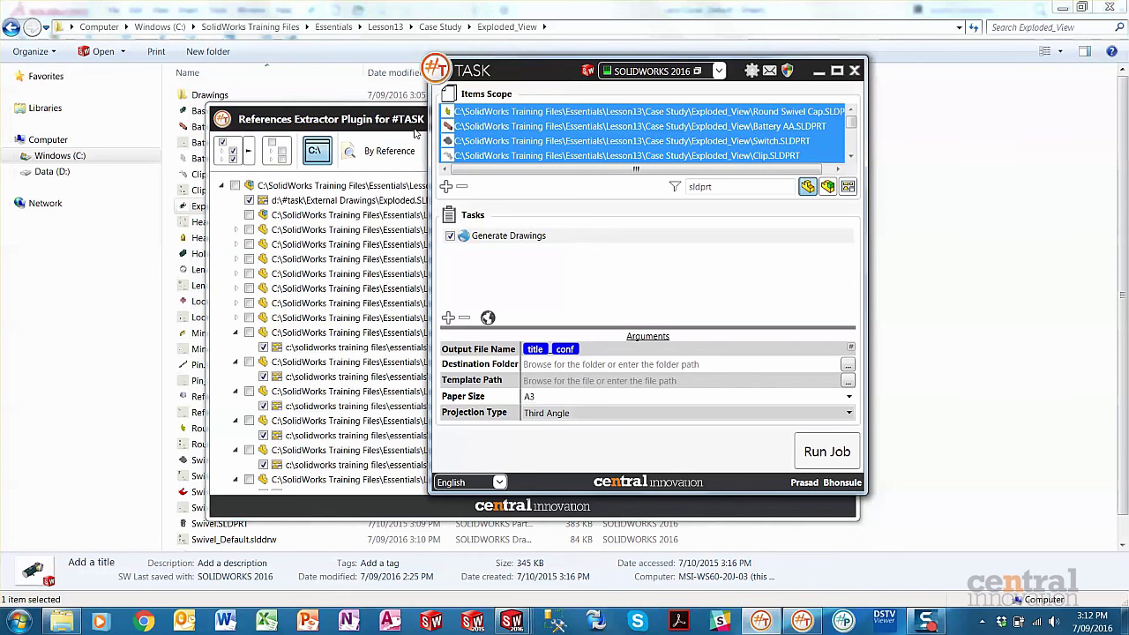
key("Delete")
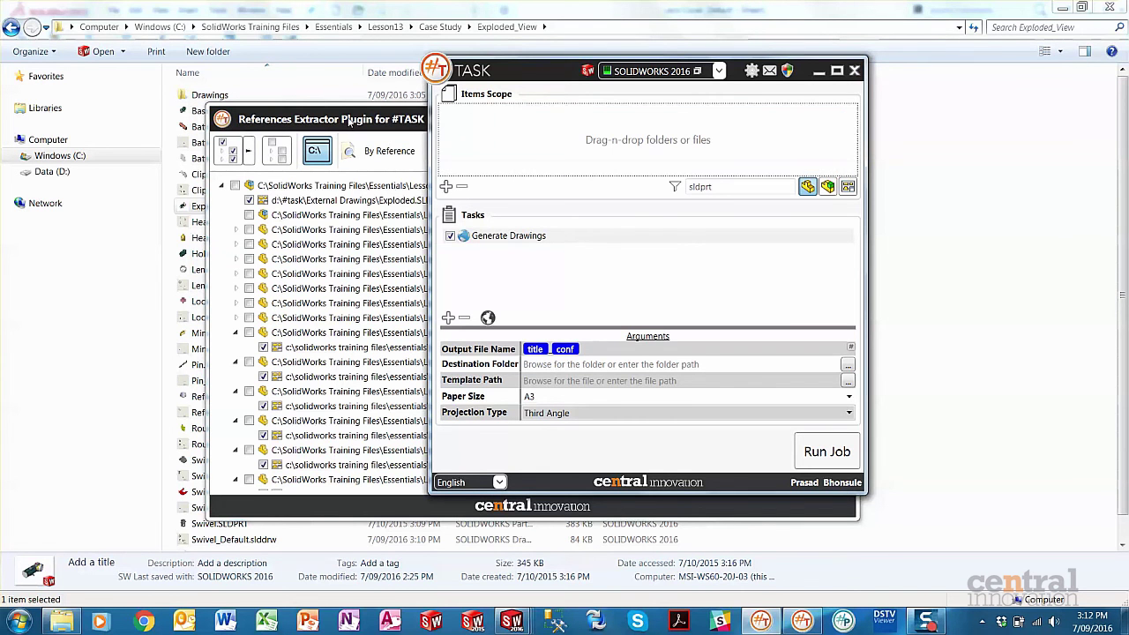
Add the drawings selected in the References Extractor to the #TASK items scope and set the file filter to slddrw only.
left_click(349, 121)
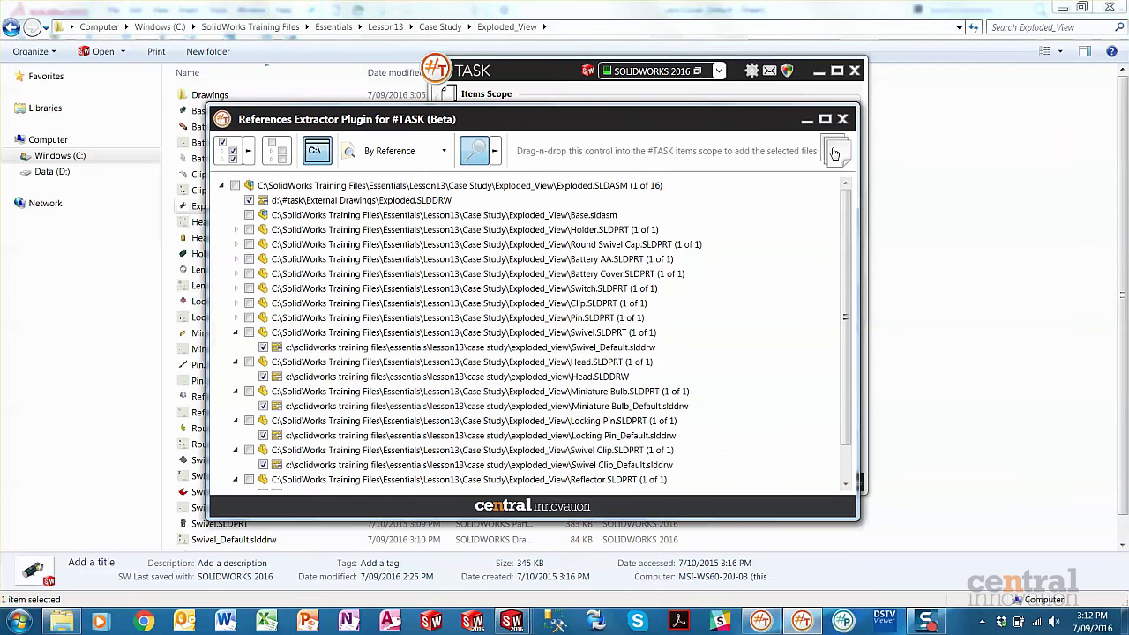
left_click_drag(834, 154, 604, 192)
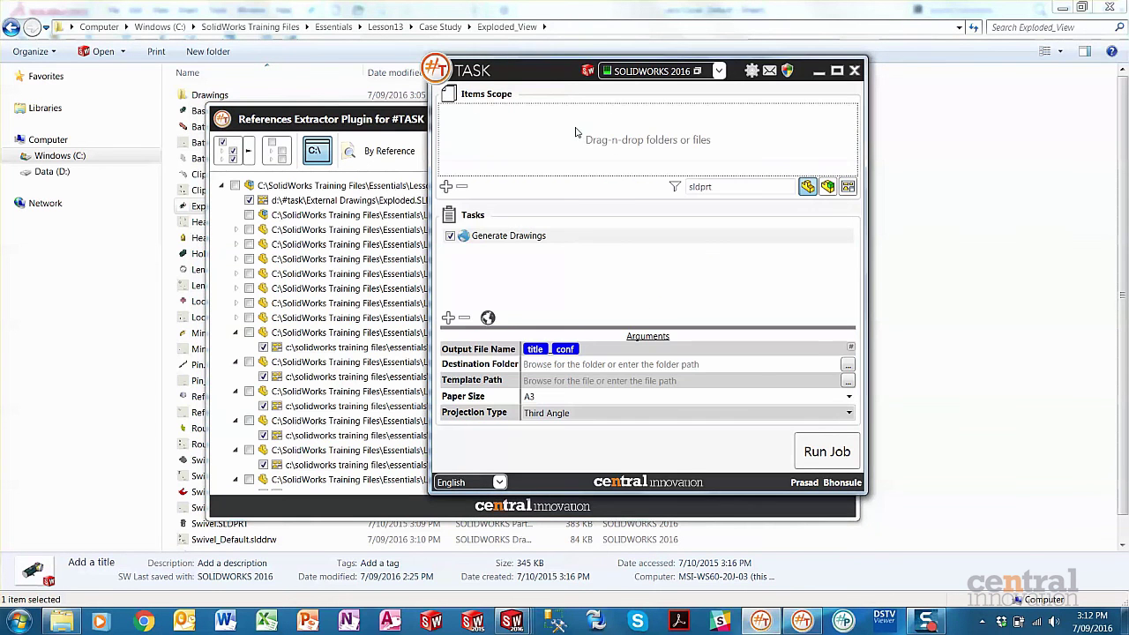
left_click_drag(575, 132, 575, 132)
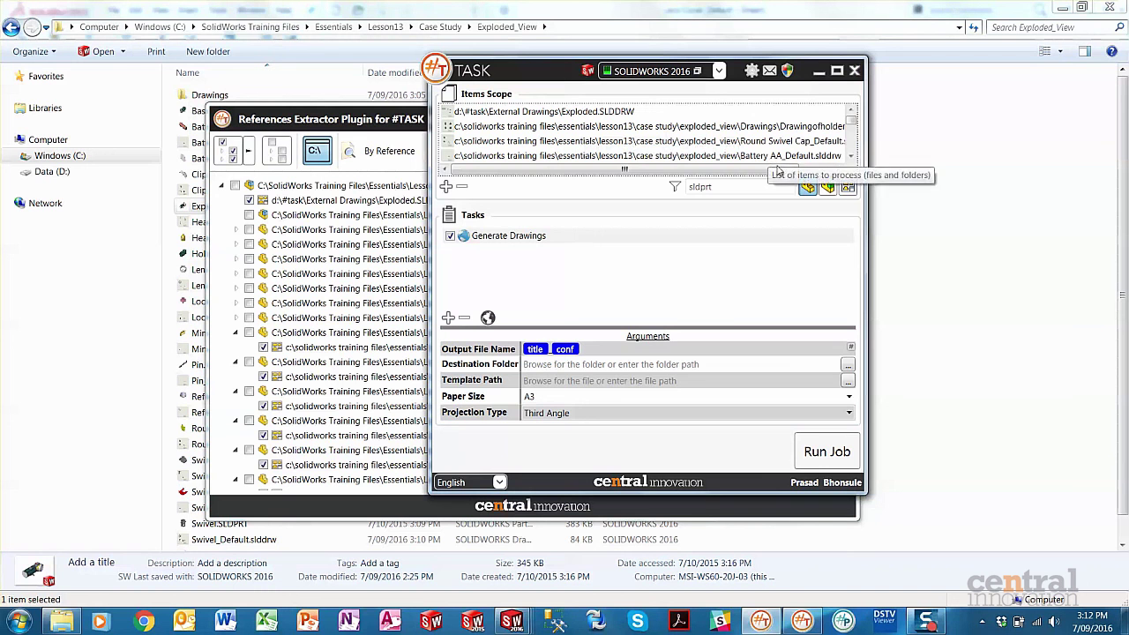
left_click(848, 187)
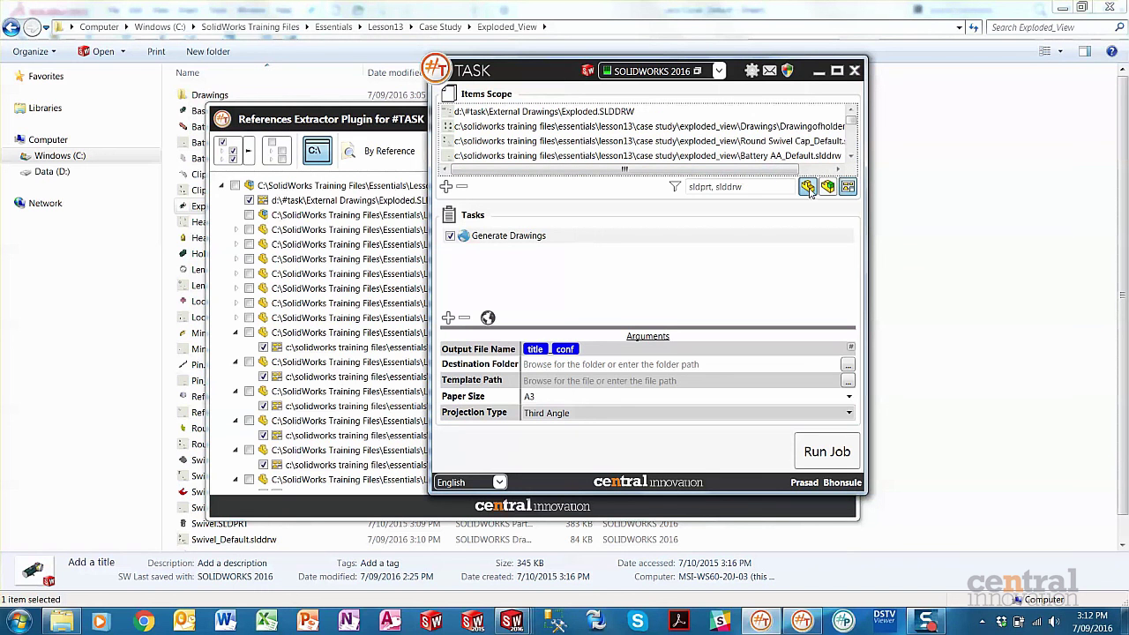
Replace the Generate Drawings task with the Save PDF task, found by searching the online library for "pdf".
left_click(501, 239)
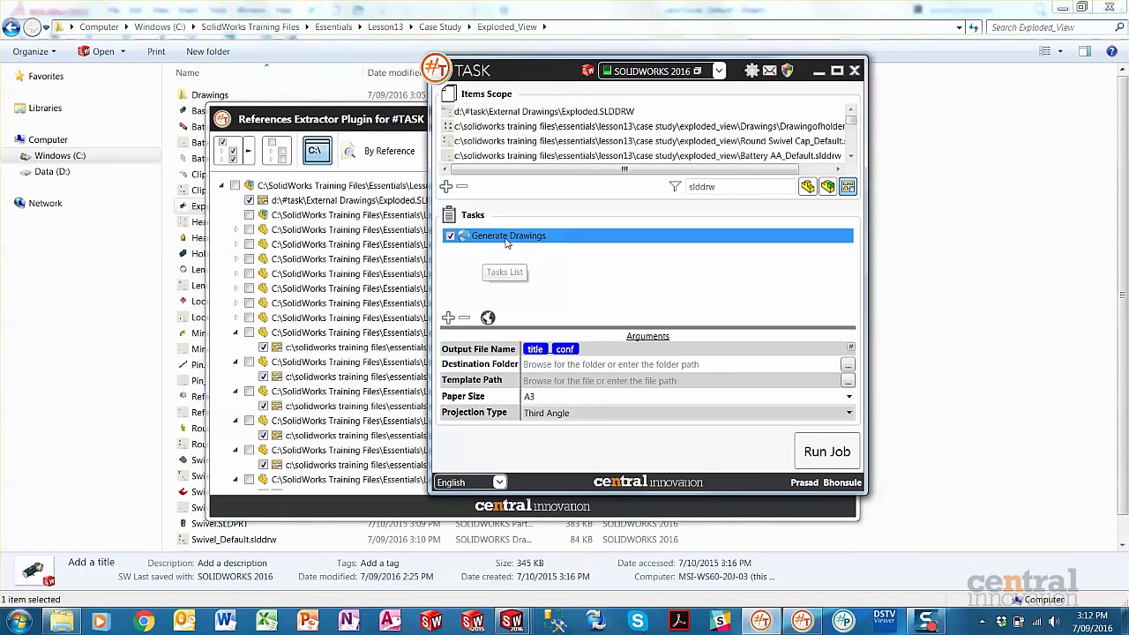
left_click(465, 318)
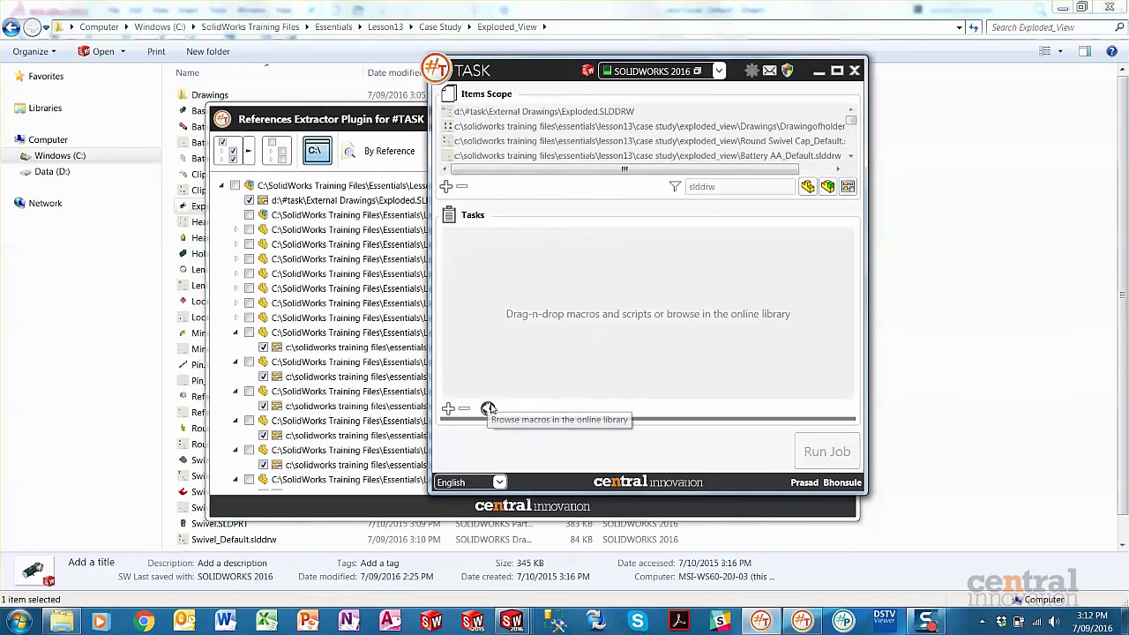
left_click(488, 408)
left_click(652, 143)
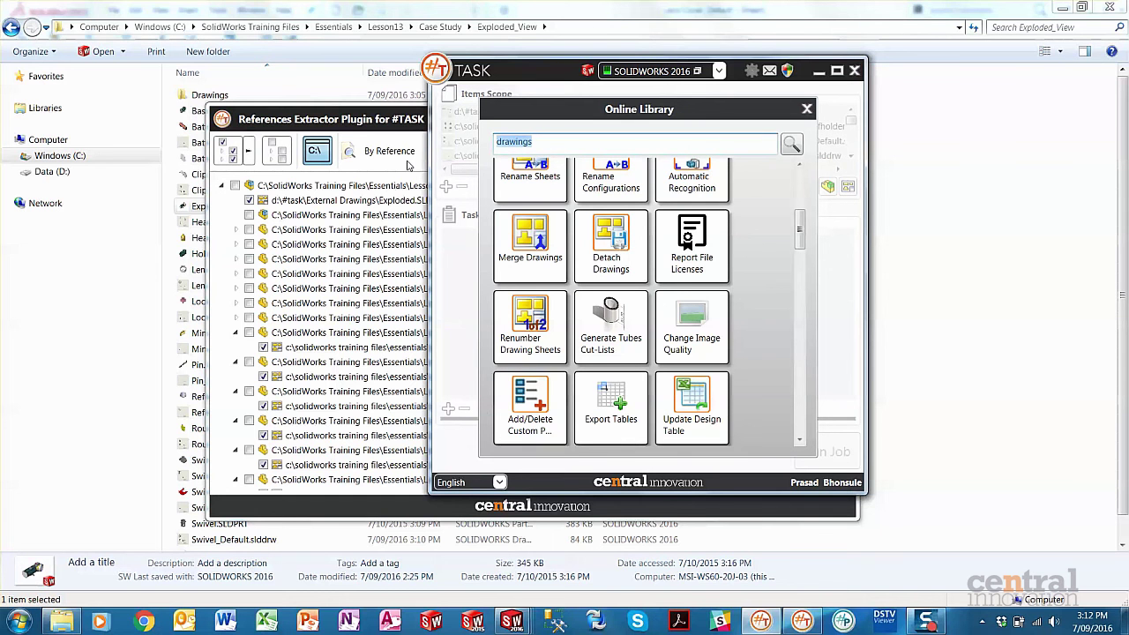
type("pd")
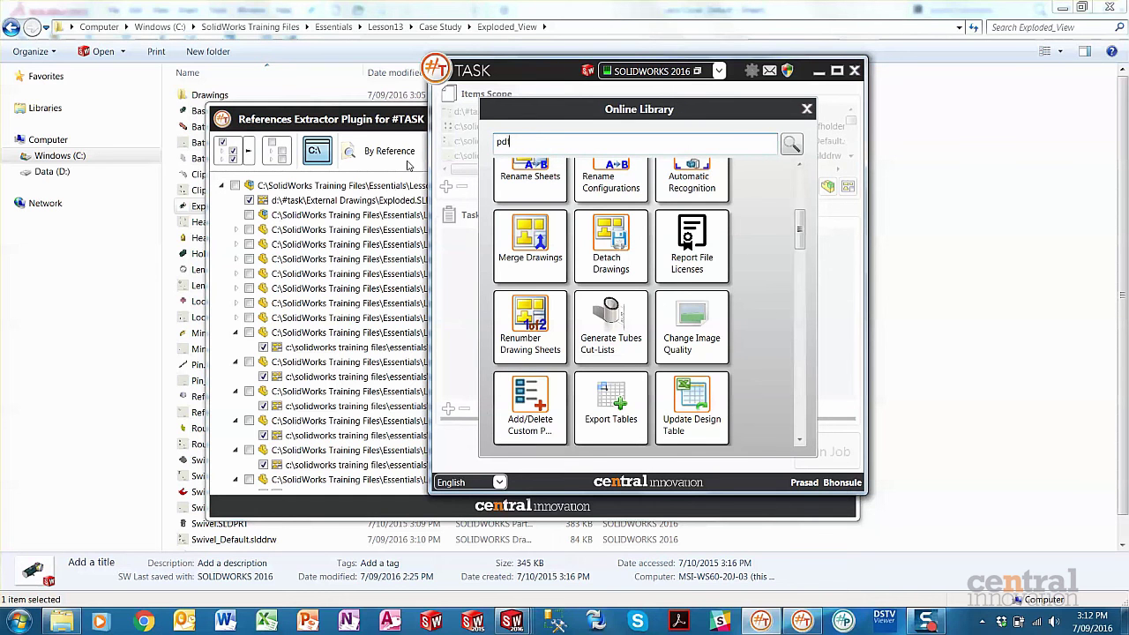
type("f")
key("Return")
left_click(525, 208)
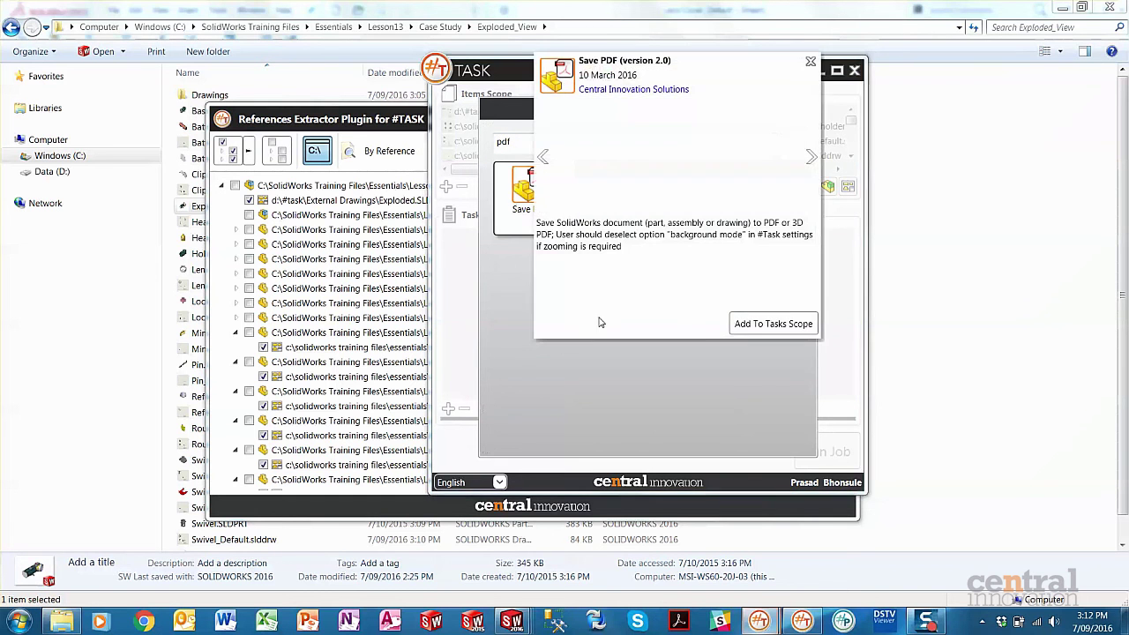
left_click(741, 328)
left_click(807, 109)
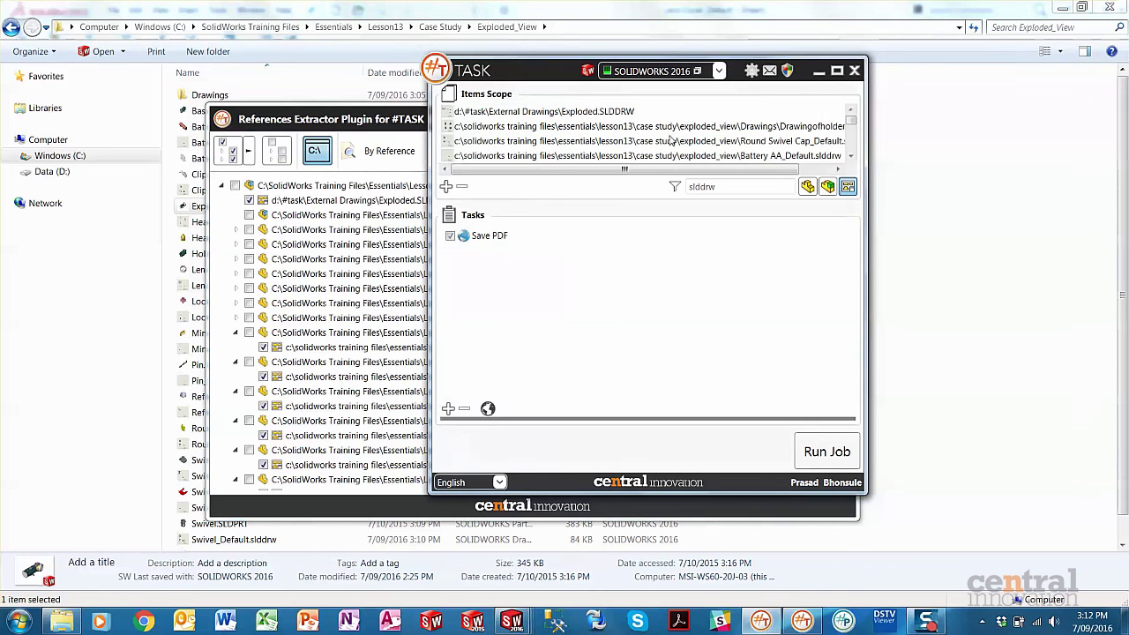
Set the Save PDF task's destination to a new PDF folder inside SolidWorks Training Files\Essentials\Lesson13\Case Study\Exploded_View.
left_click(494, 236)
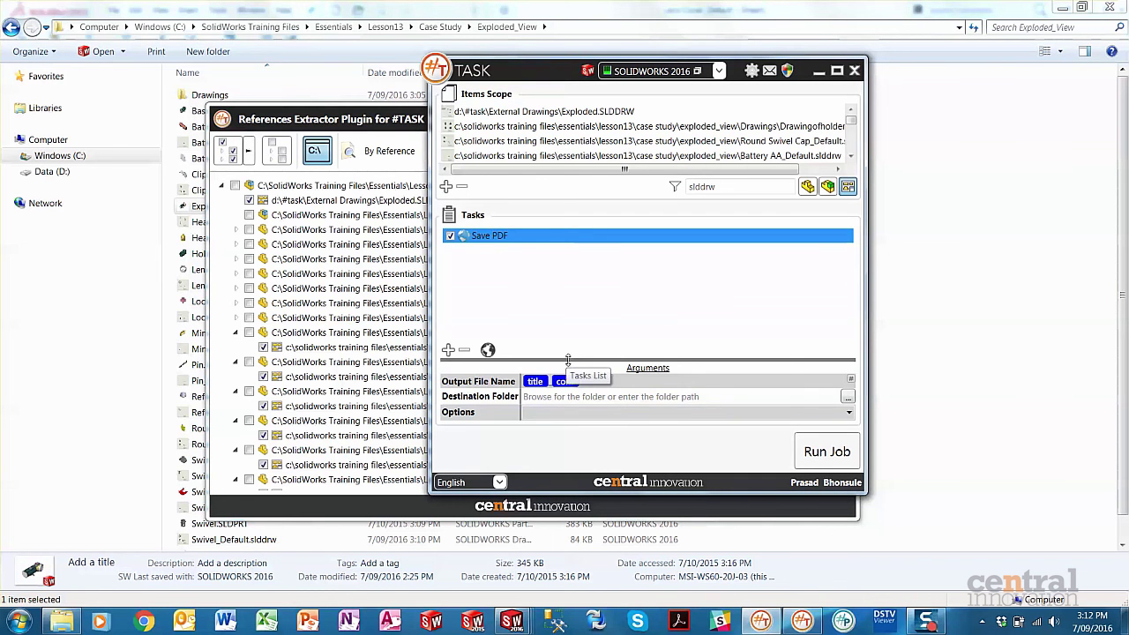
left_click(567, 359)
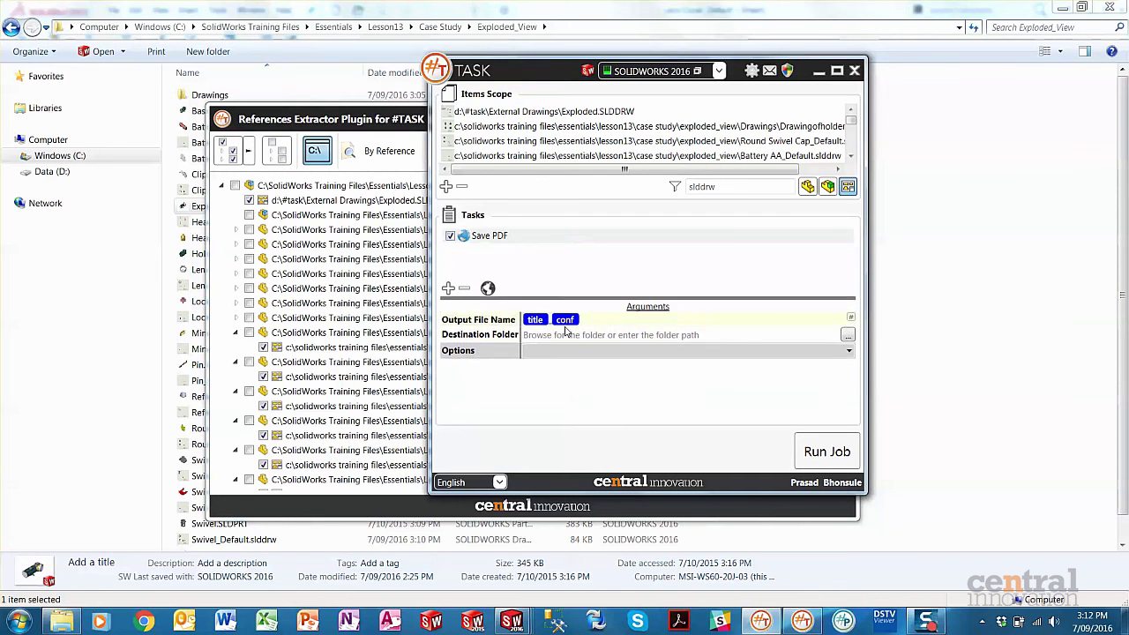
left_click(847, 335)
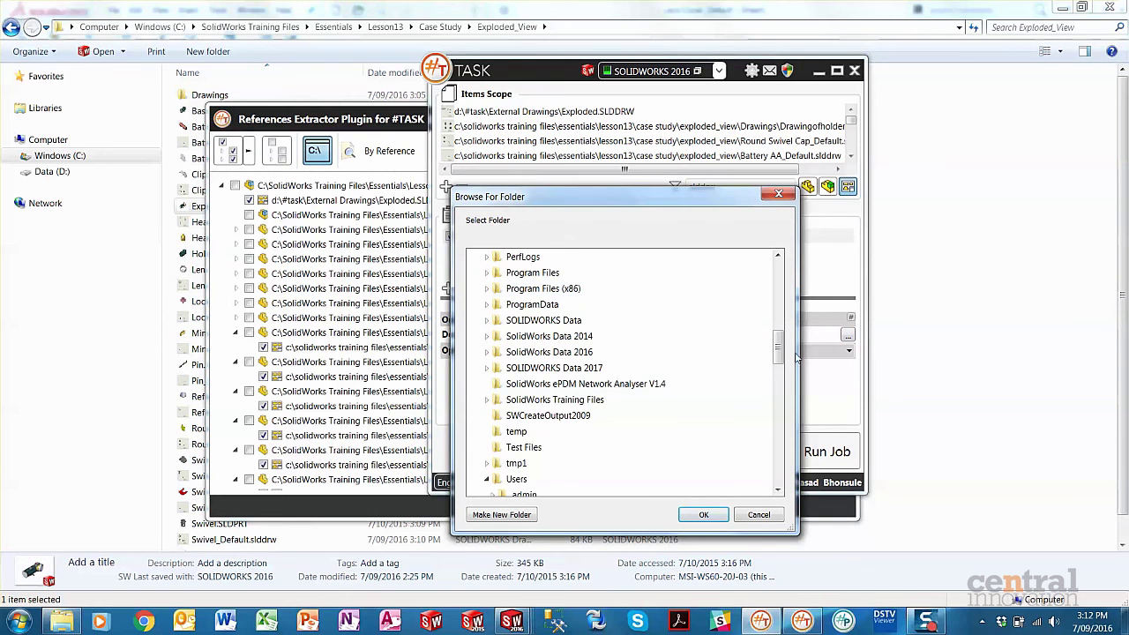
left_click(555, 400)
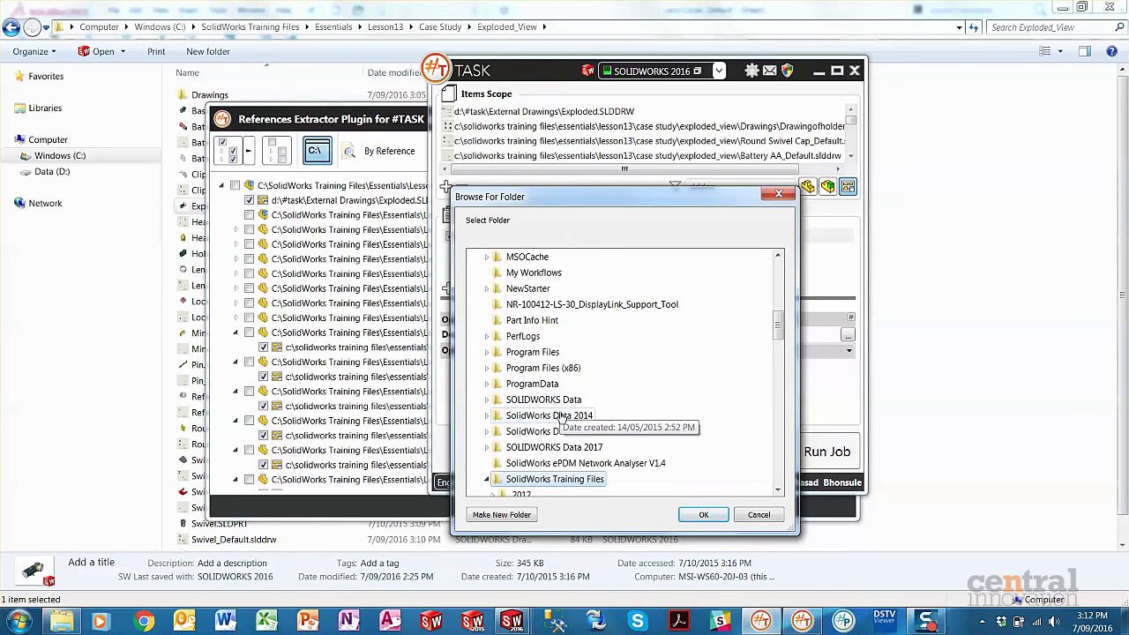
scroll(564, 417, "down", 4)
scroll(517, 454, "up", 2)
left_click(492, 480)
scroll(530, 405, "down", 4)
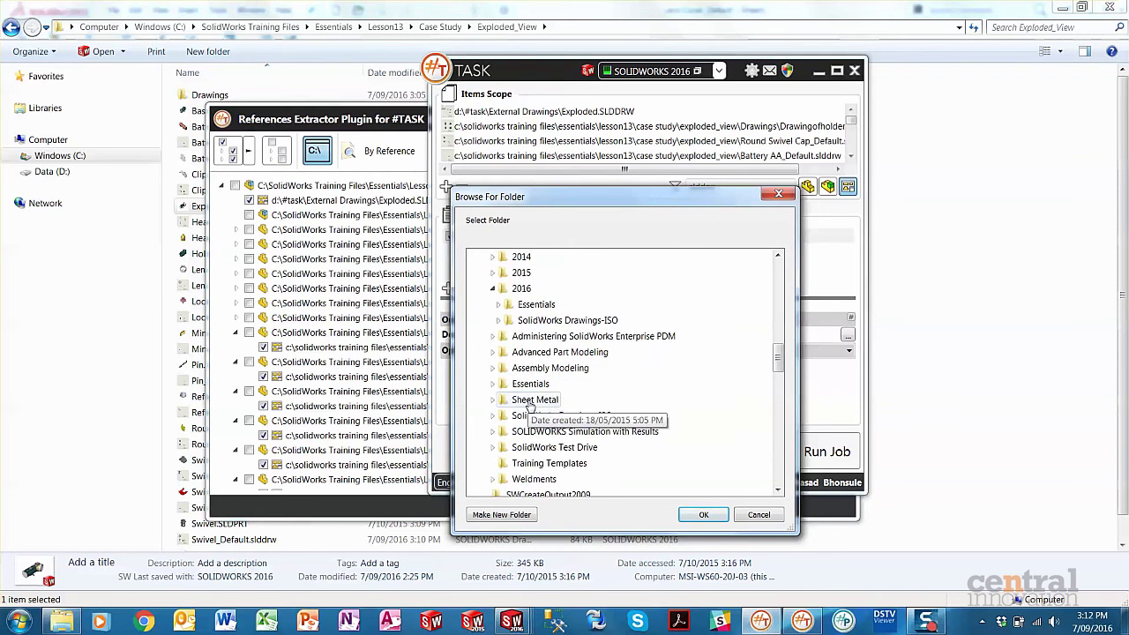
double_click(530, 384)
scroll(530, 353, "up", 3)
double_click(522, 444)
left_click(539, 464)
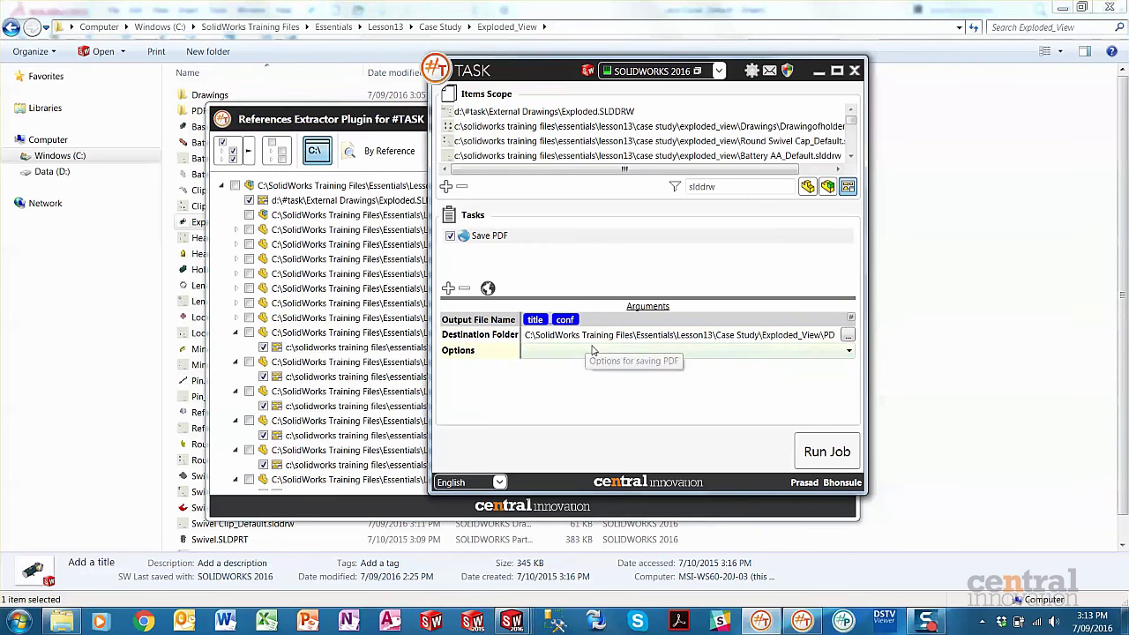
Enable the Zoom Model option for the Save PDF task and check the job settings.
left_click(593, 351)
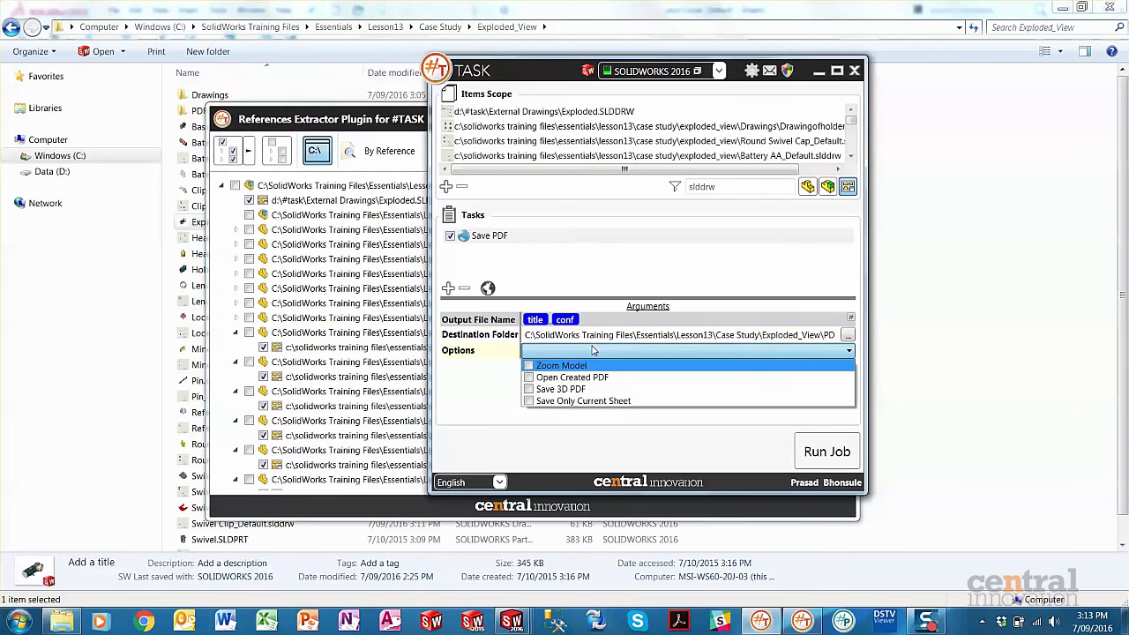
left_click(528, 365)
left_click(505, 407)
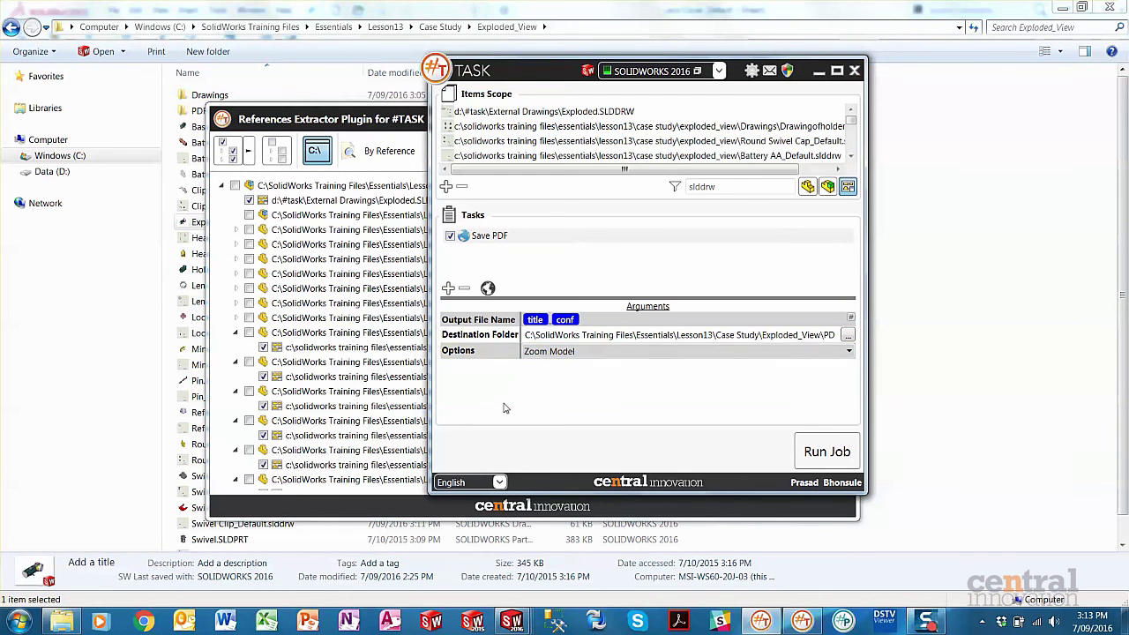
left_click(751, 70)
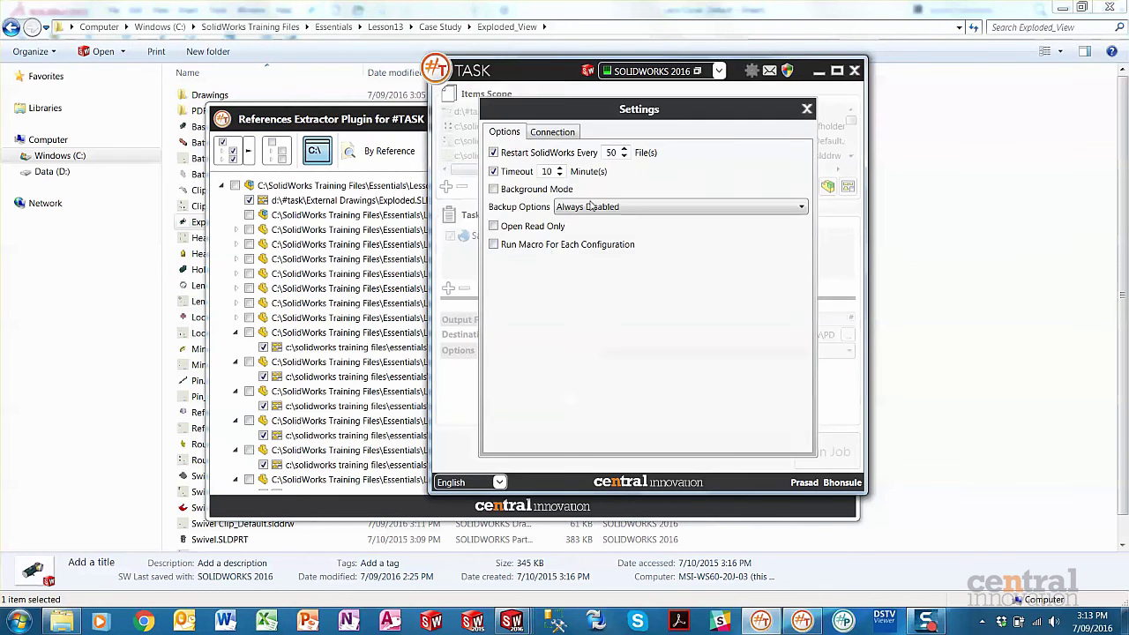
left_click(807, 109)
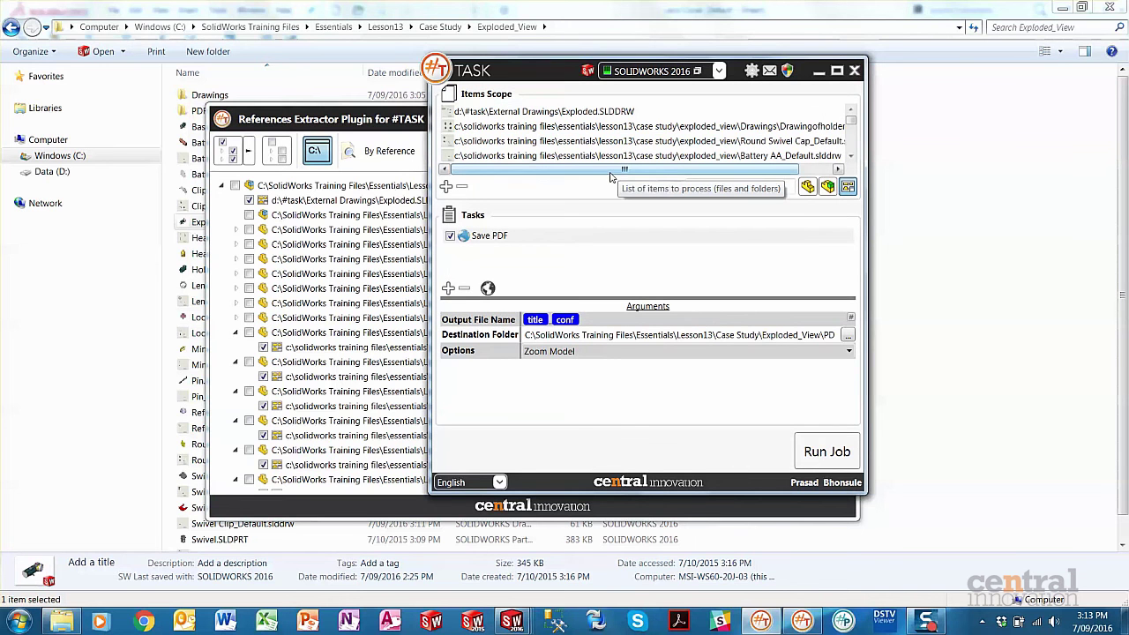
Run the Save PDF job and, during processing, review the reference tree and the file-type selection options in the References Extractor.
left_click(826, 451)
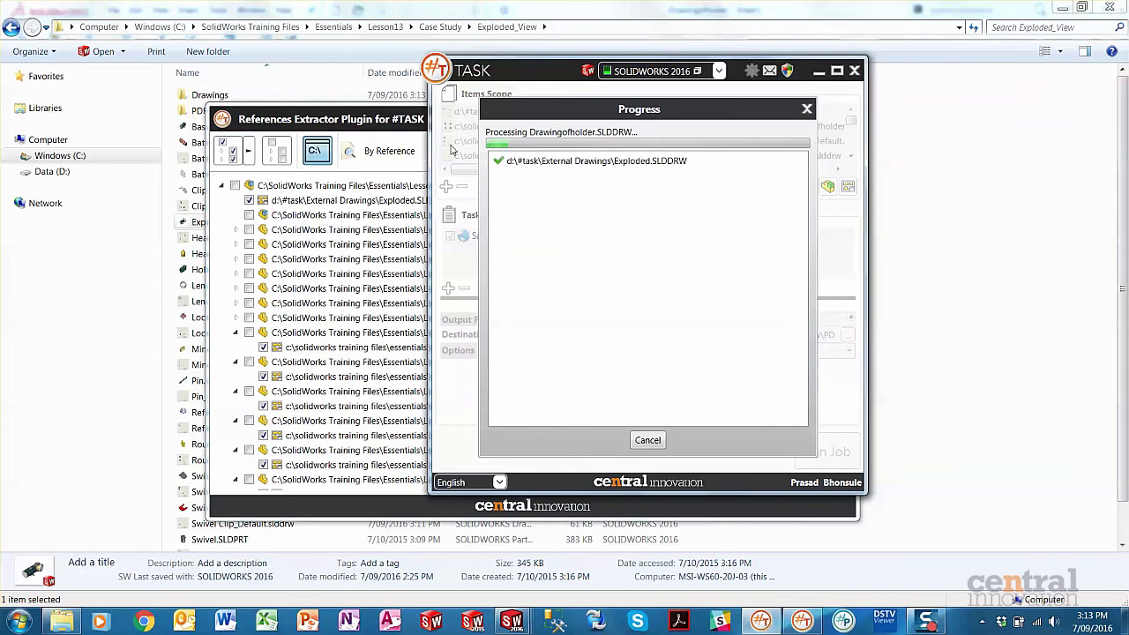
left_click(373, 119)
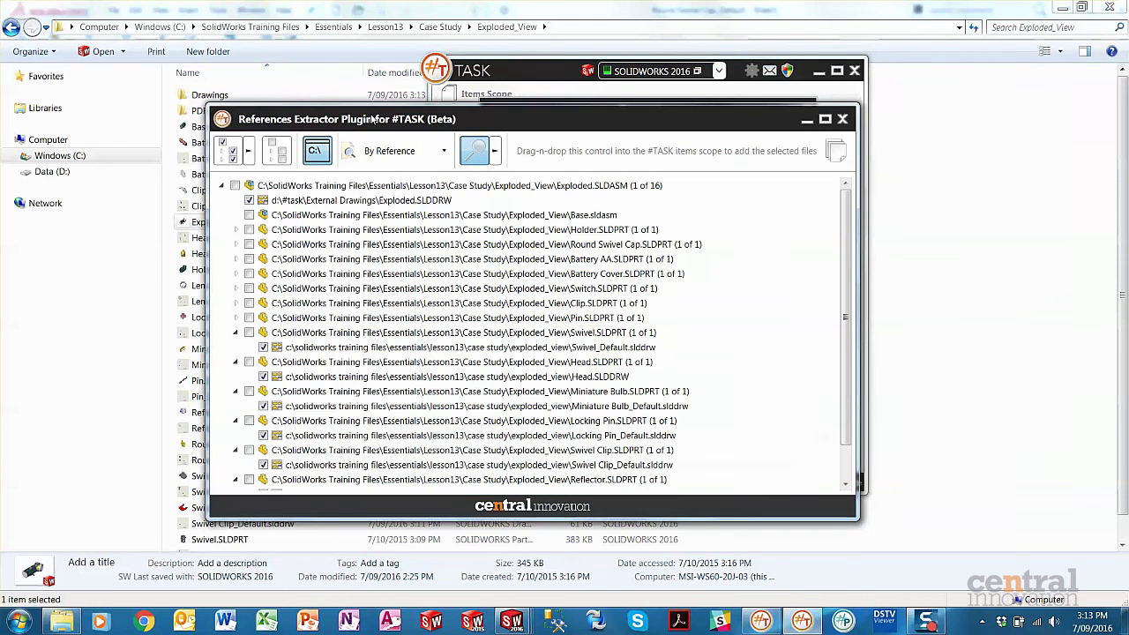
scroll(768, 351, "down", 1)
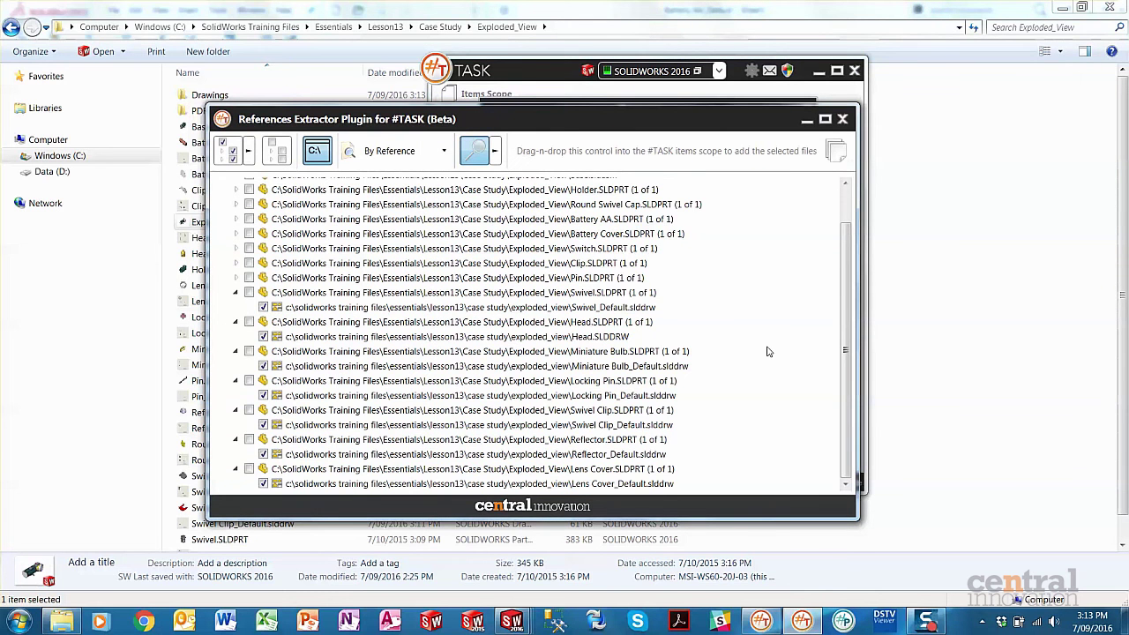
scroll(767, 352, "up", 1)
scroll(767, 351, "down", 1)
mouse_move(512, 621)
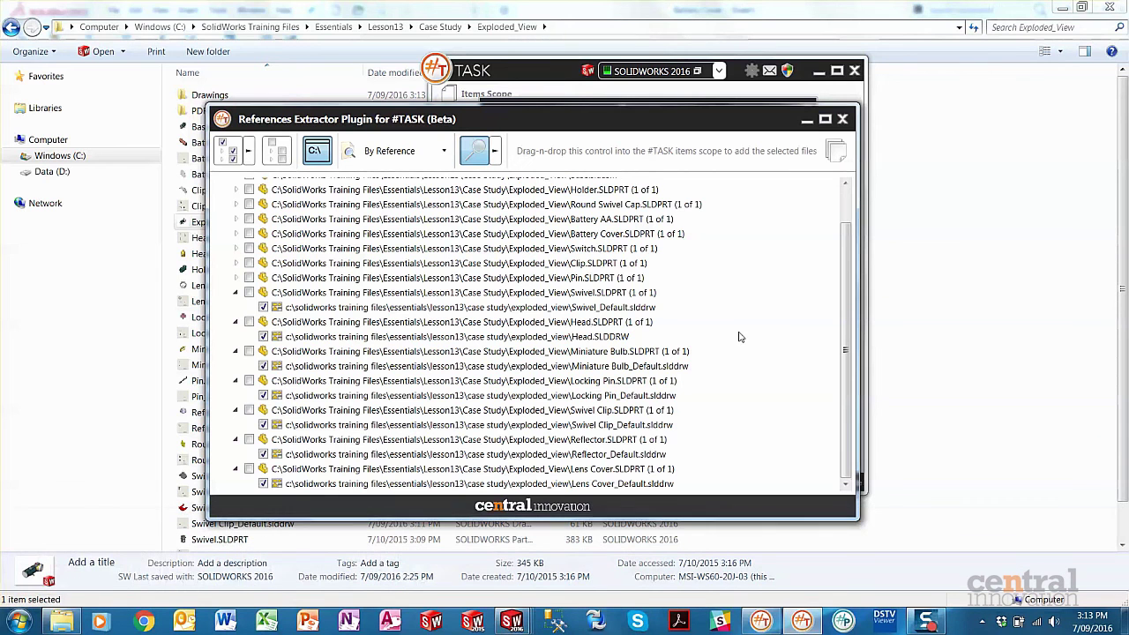
scroll(741, 337, "up", 1)
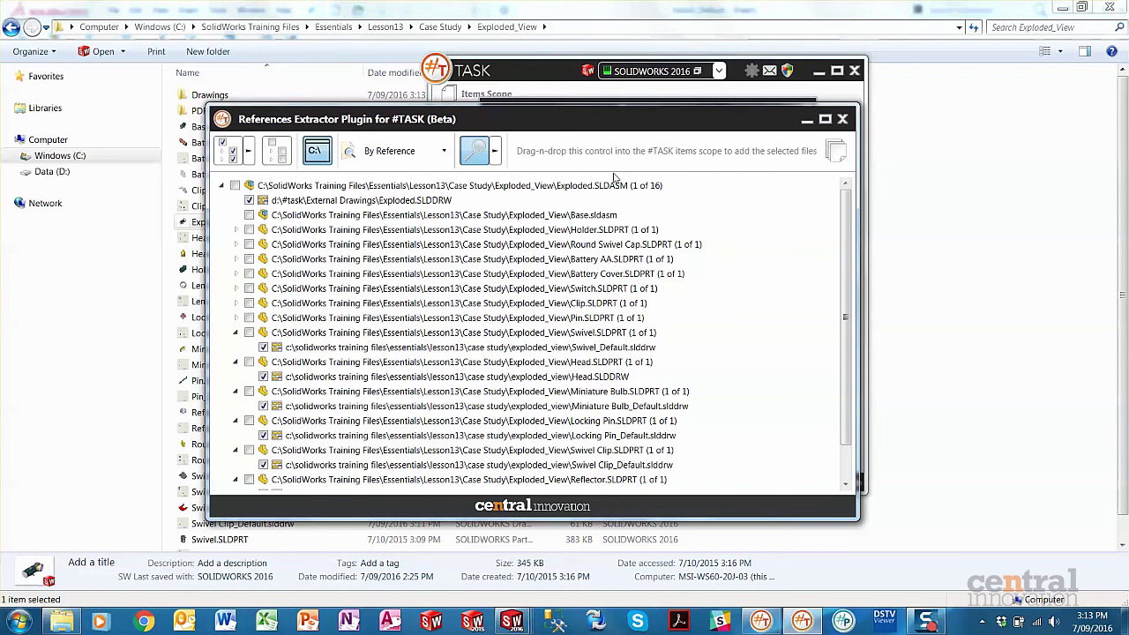
left_click(248, 152)
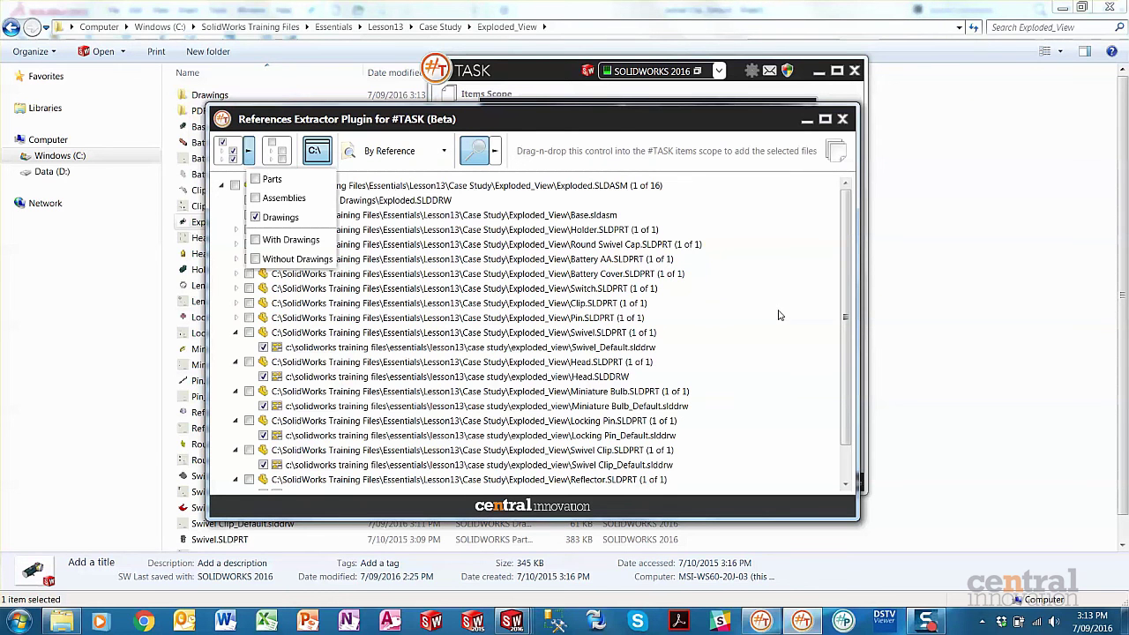
Check the generated Pin_Default_Sheet1.pdf from the PDFs folder in Acrobat Reader, close it and return to the References Extractor.
left_click(557, 78)
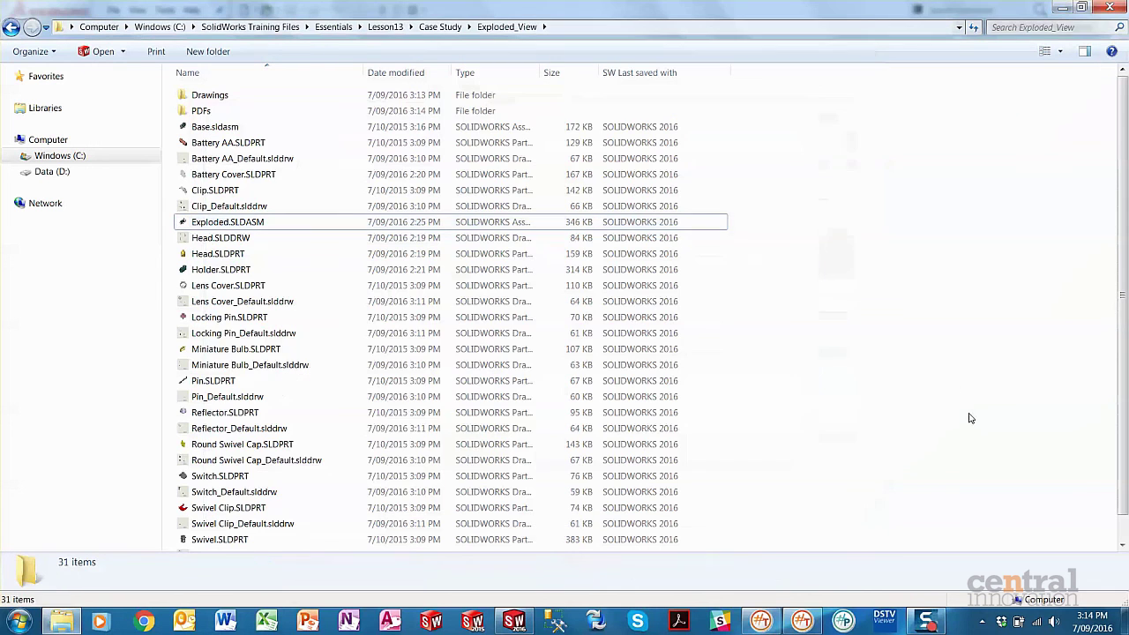
double_click(216, 111)
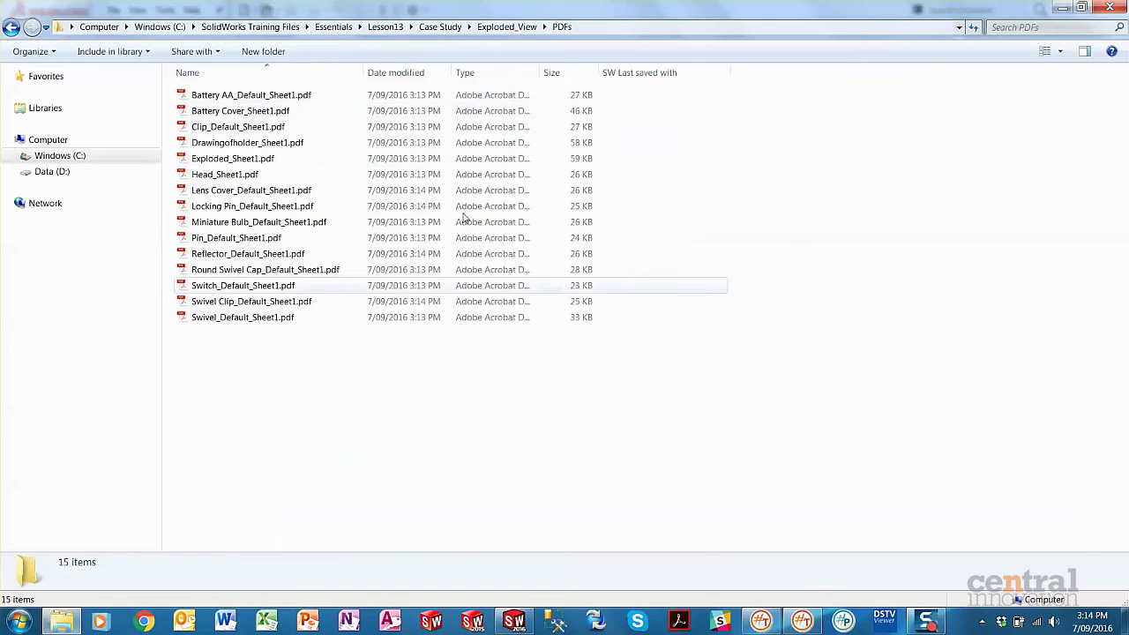
left_click(249, 238)
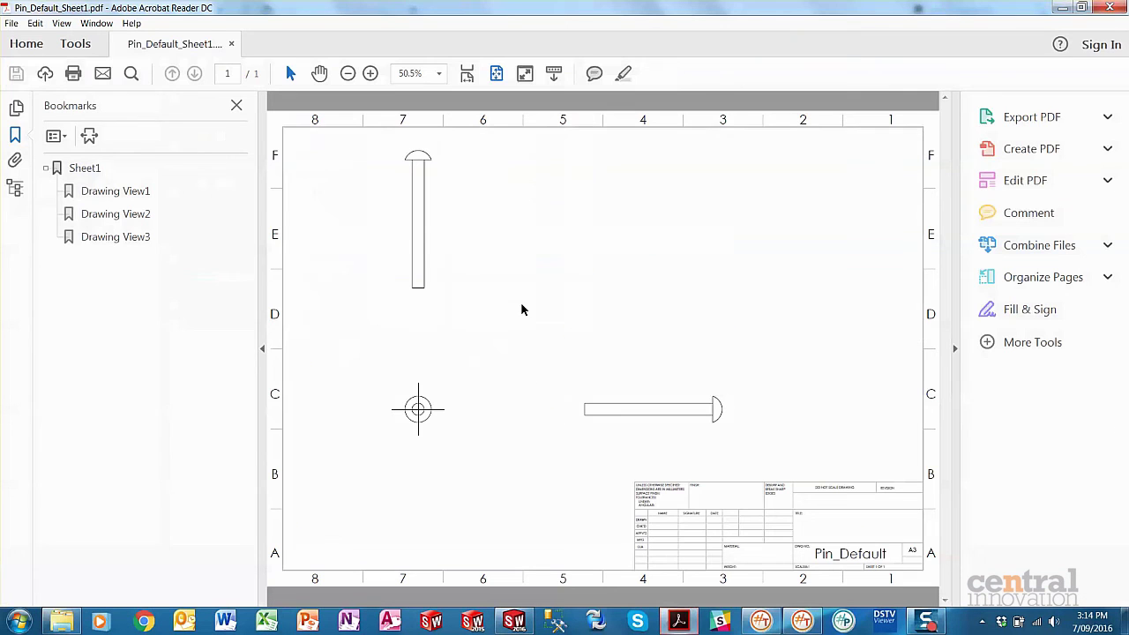
left_click(1110, 7)
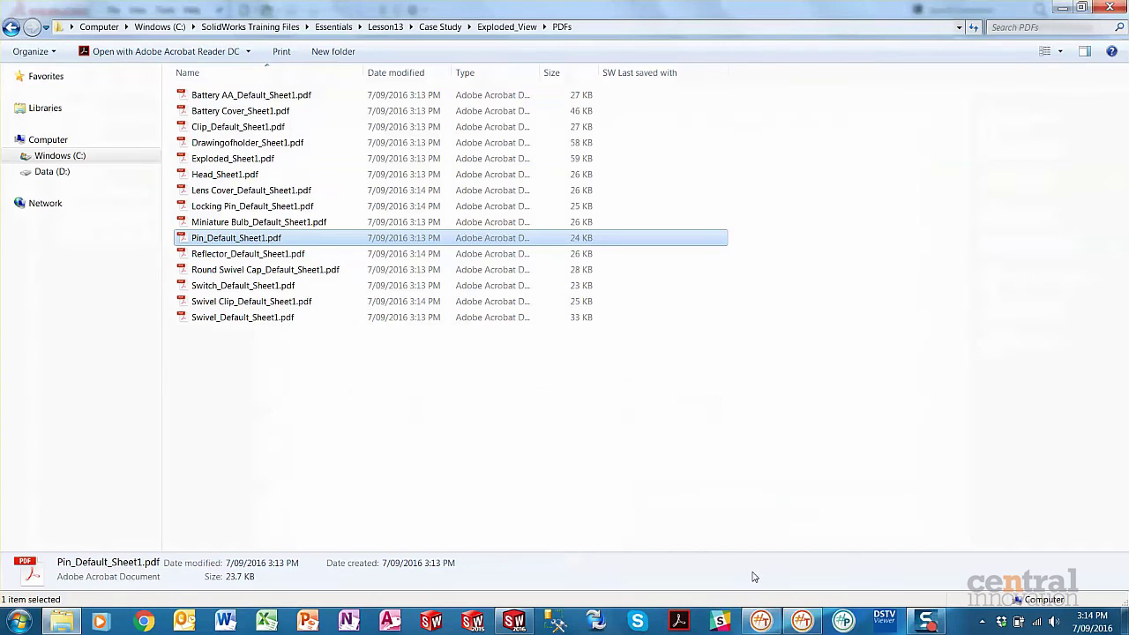
left_click(804, 623)
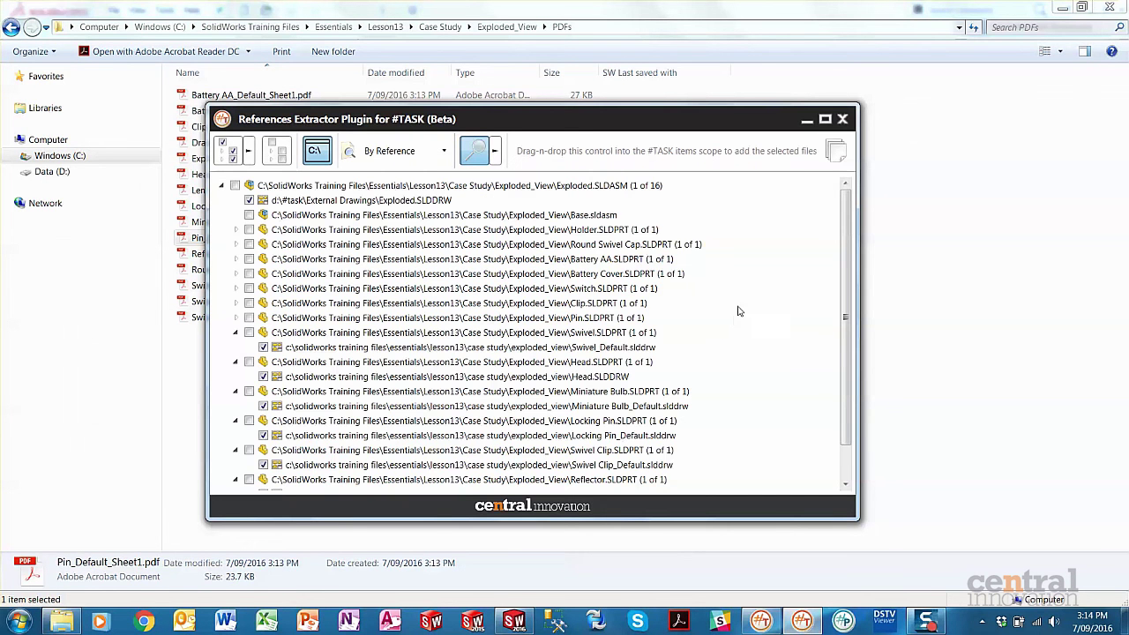